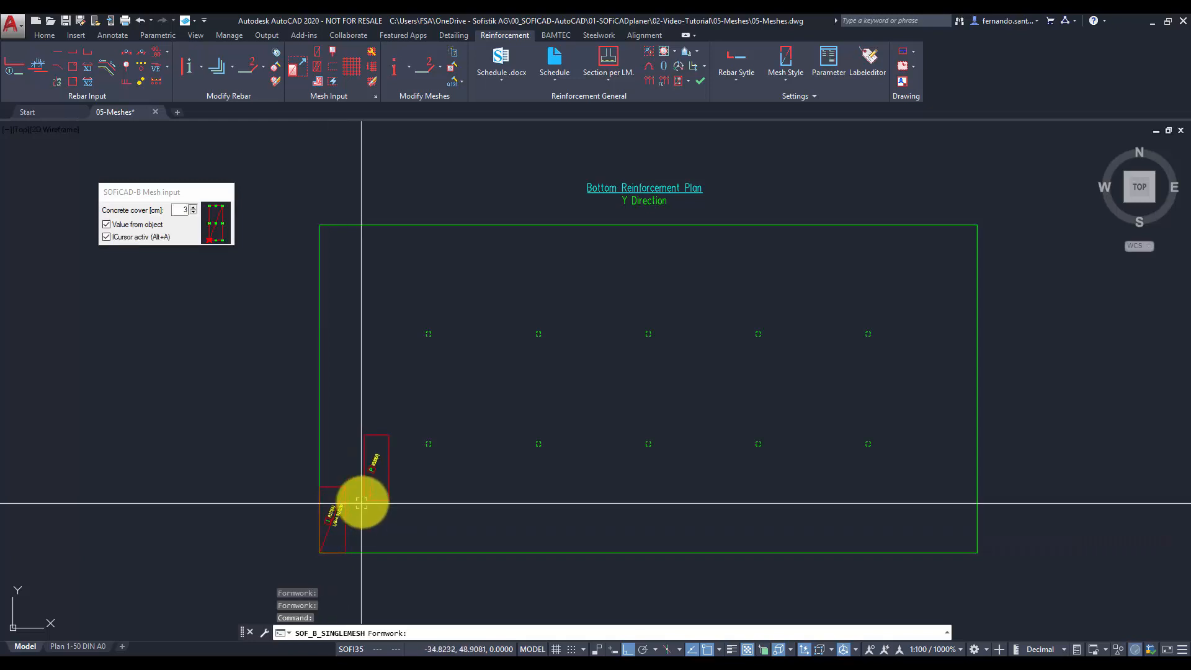
Stretch the single mesh in the slab's lower-left corner to the right edge, laid as 1 bespoke mesh (1.73 m) + 27 meshes with 0.15 m lap.
right_click(363, 500)
key("Escape")
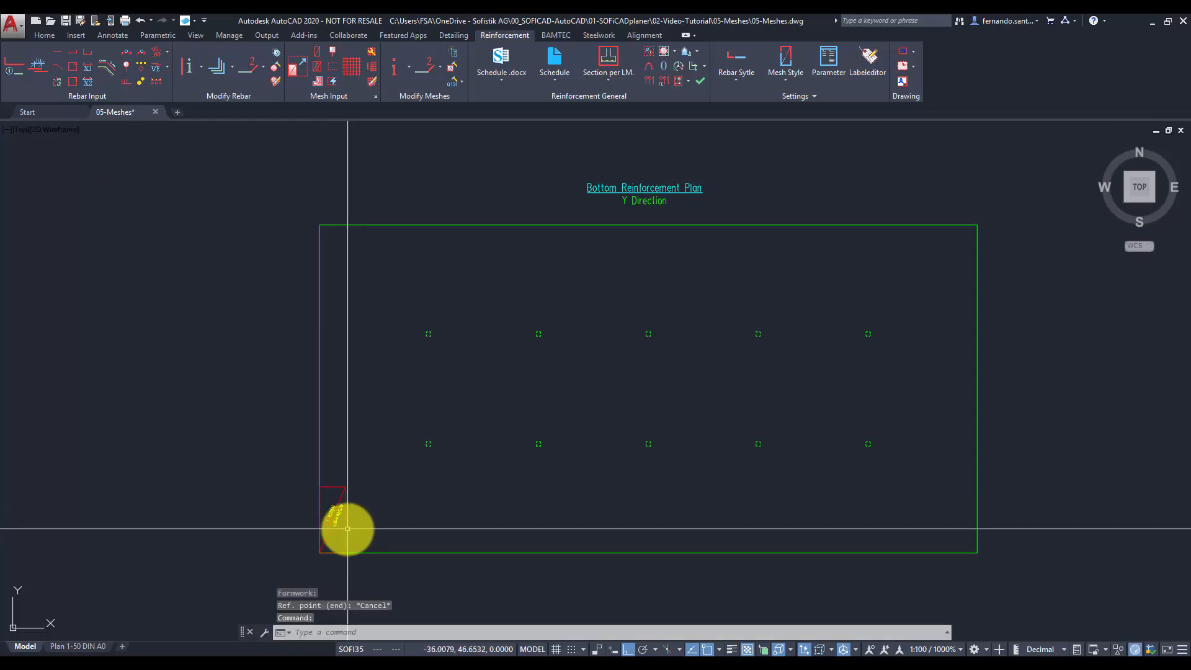
scroll(345, 527, "up", 5)
left_click(471, 428)
left_click(464, 426)
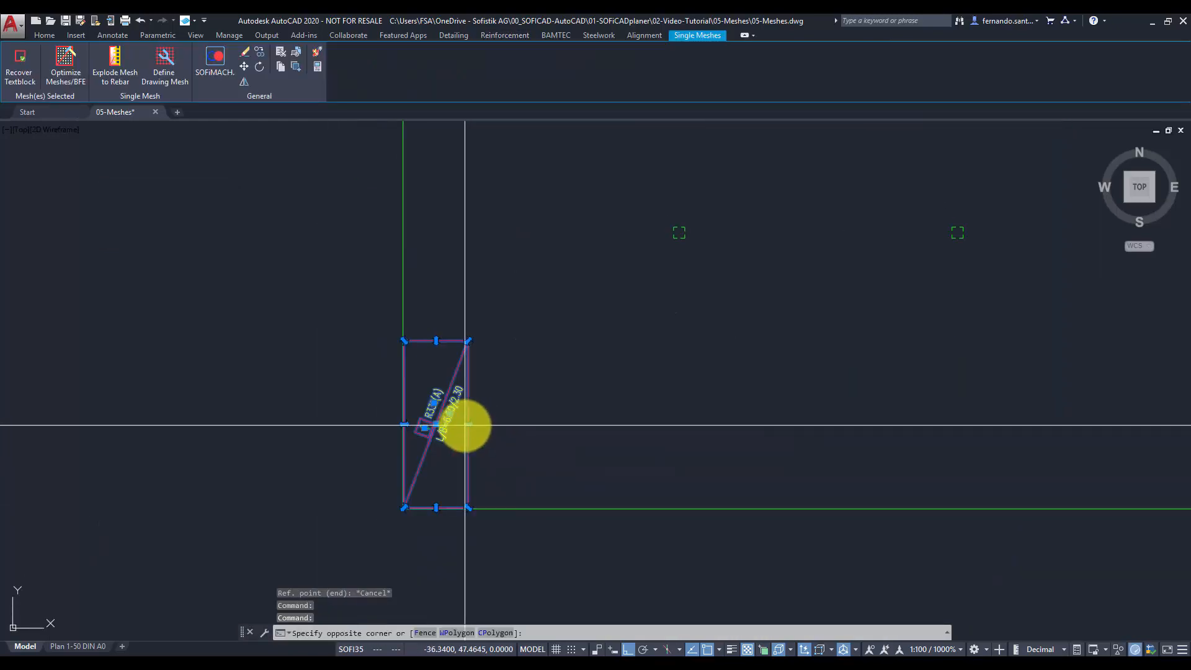
left_click(468, 418)
left_click(467, 425)
scroll(467, 424, "down", 4)
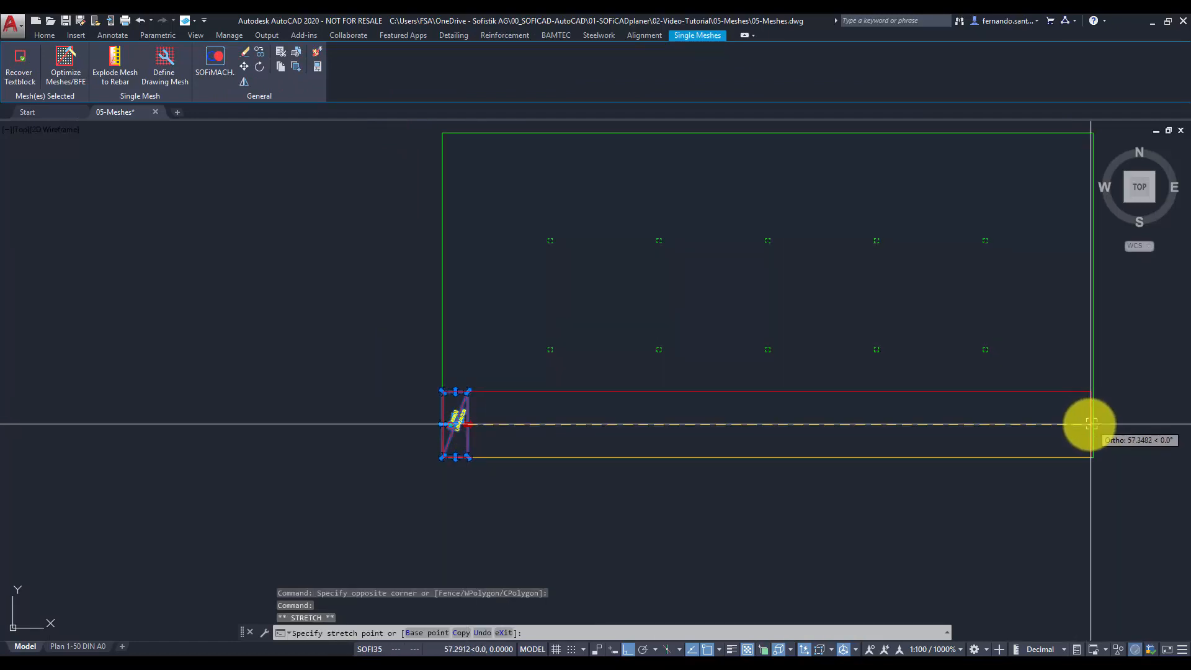
left_click(1087, 424)
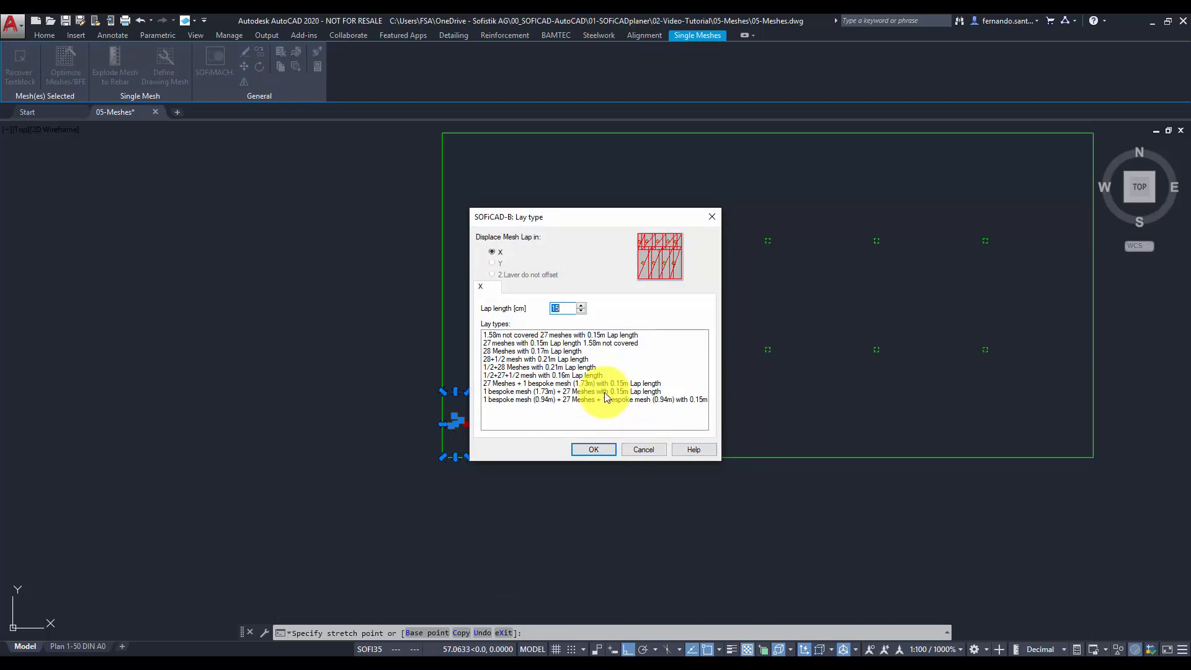
left_click(605, 451)
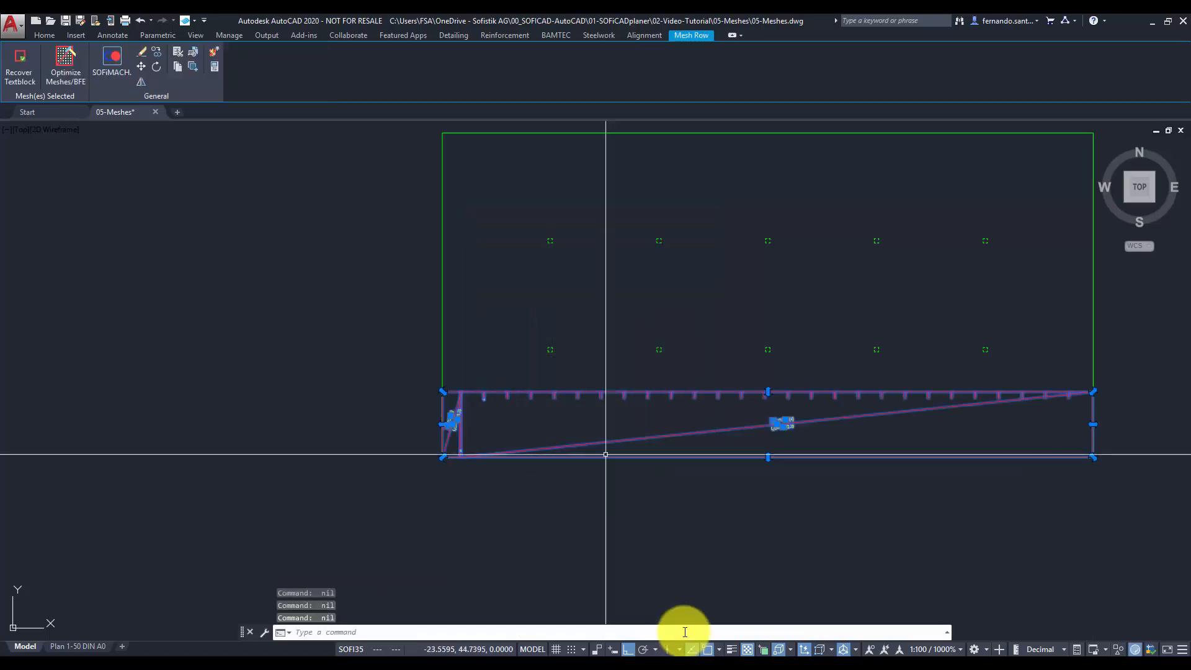
key("Escape")
Stretch the mesh row up to just below the slab's top edge, using the Y lay type of 5 meshes with 0.18 m lap length.
mouse_move(841, 564)
middle_mouse_down()
mouse_move(831, 552)
mouse_move(710, 550)
middle_mouse_up()
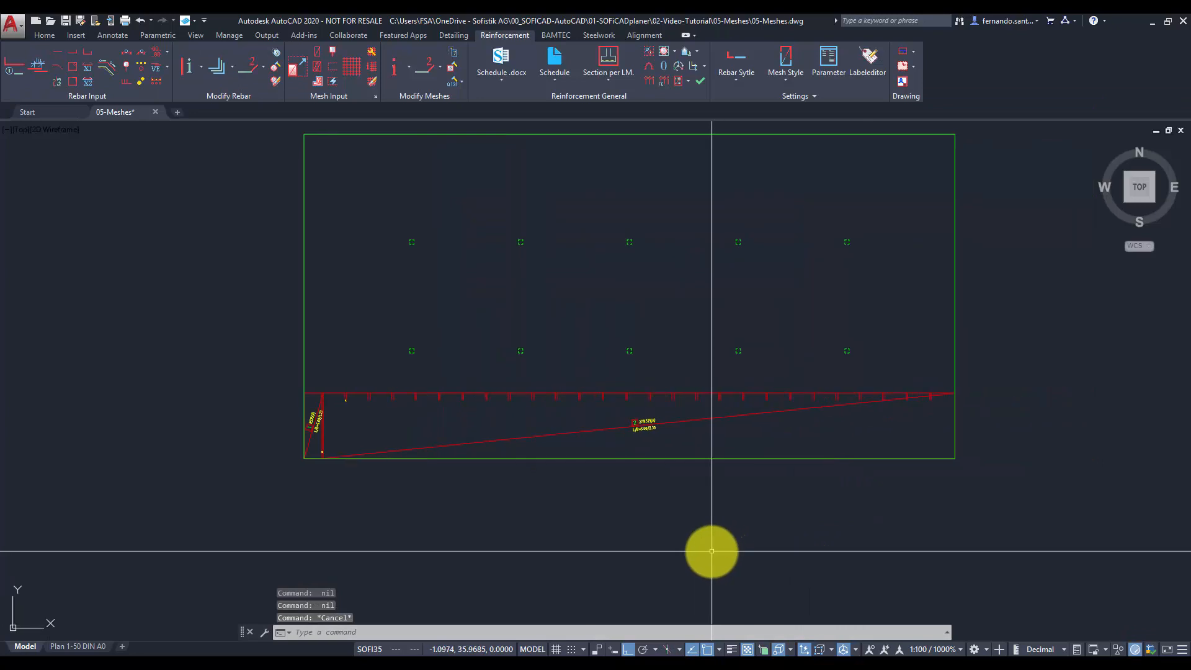
scroll(338, 458, "up", 4)
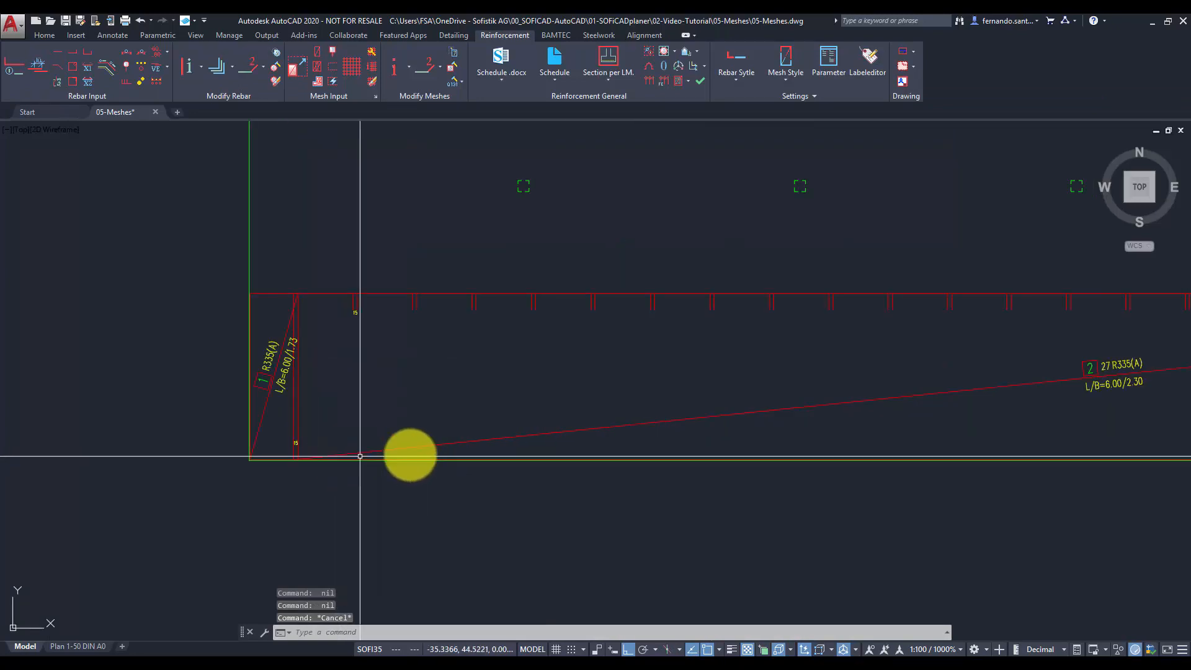
middle_click_drag(856, 441, 445, 456)
left_click(500, 314)
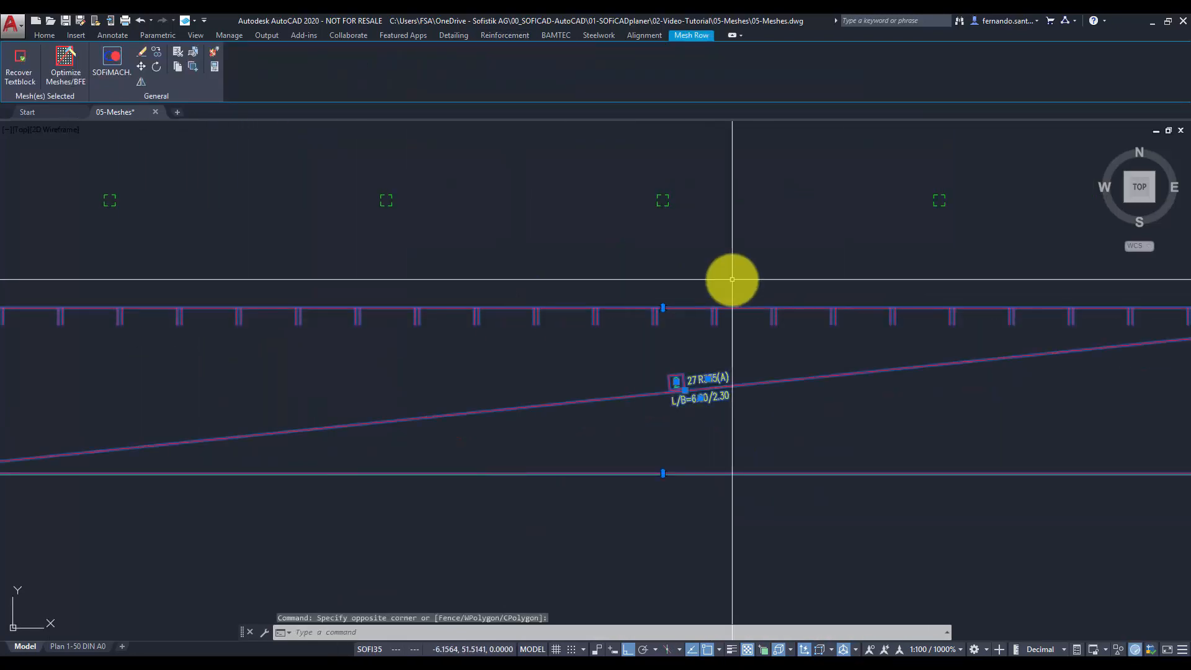
scroll(726, 270, "down", 4)
middle_click_drag(723, 266, 696, 377)
left_click(681, 398)
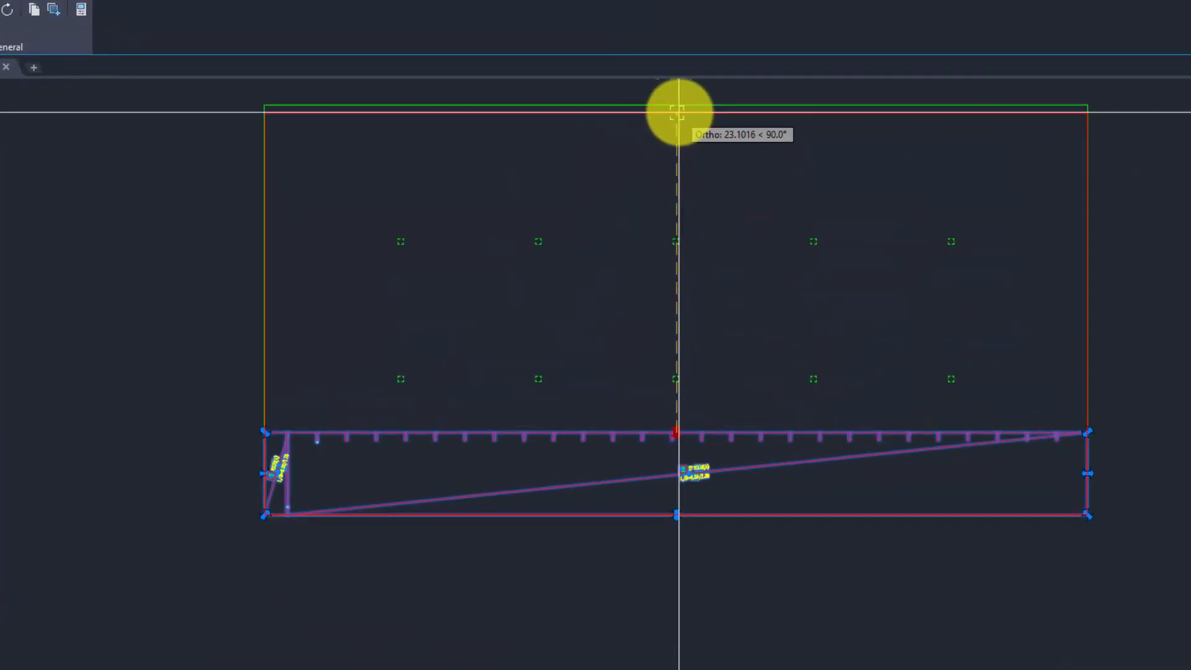
left_click(678, 112)
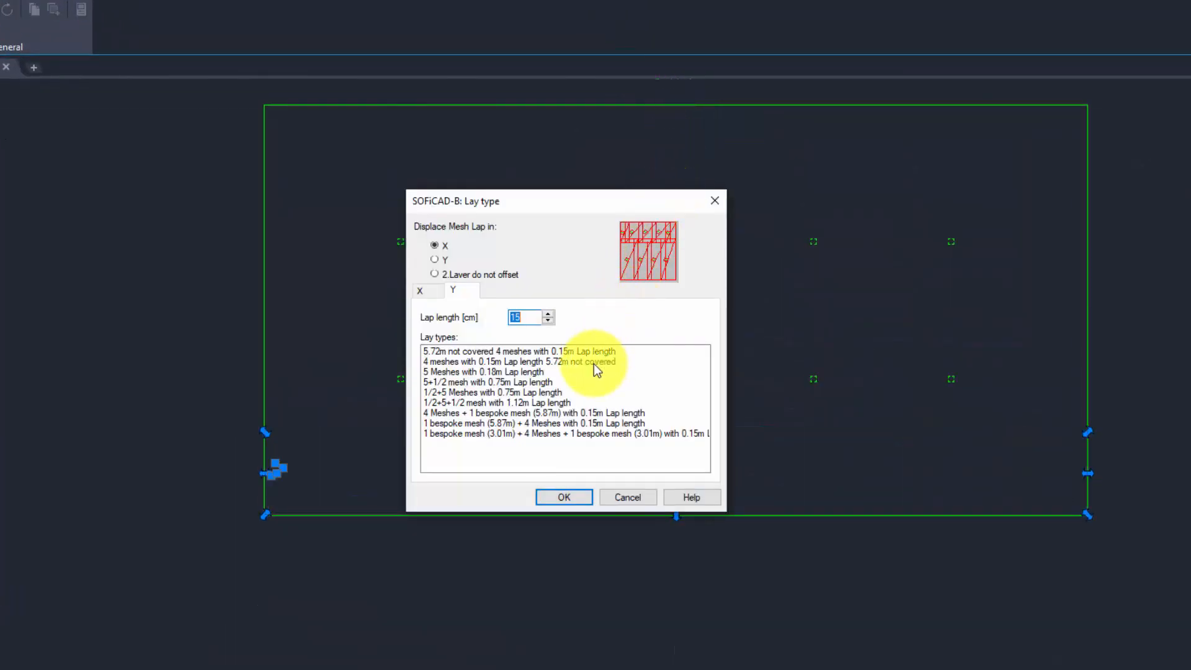
left_click(544, 373)
left_click(578, 494)
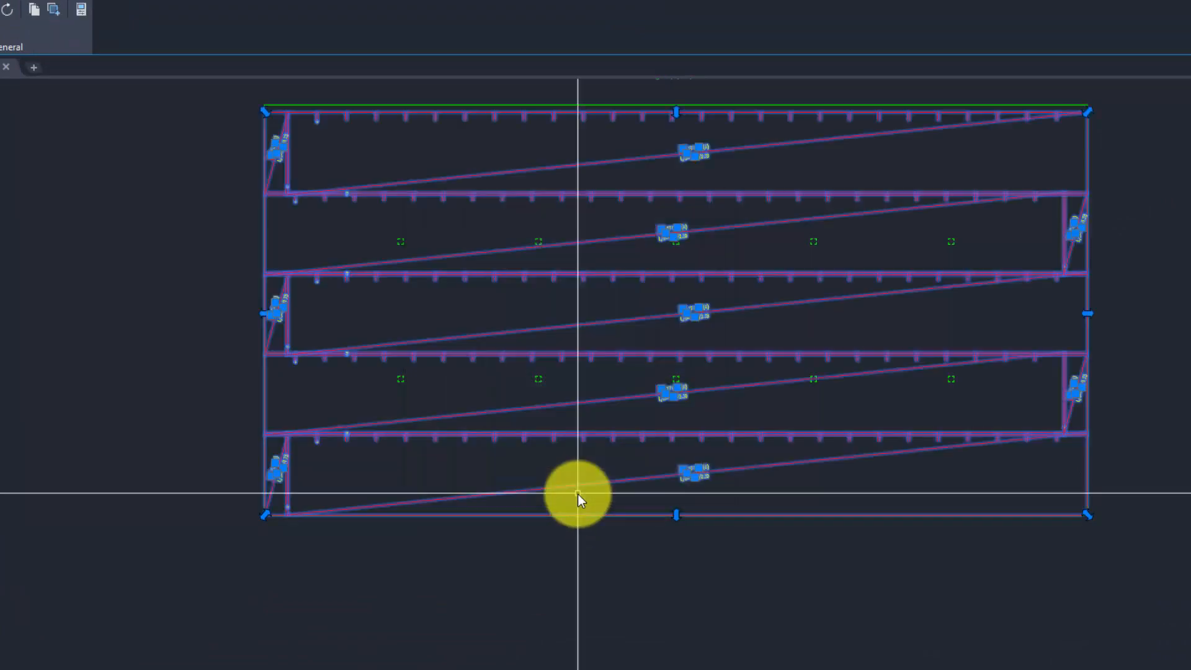
key("Escape")
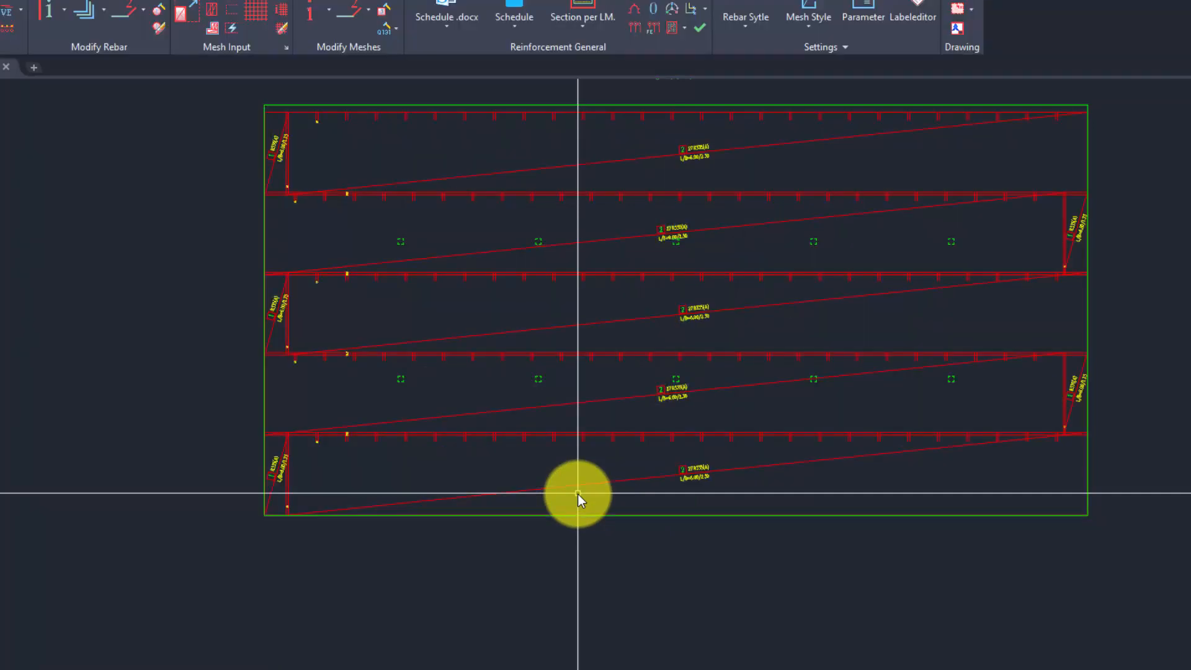
Change the mesh field's X lay type to 28 meshes with 0.17 m lap length.
double_click(577, 355)
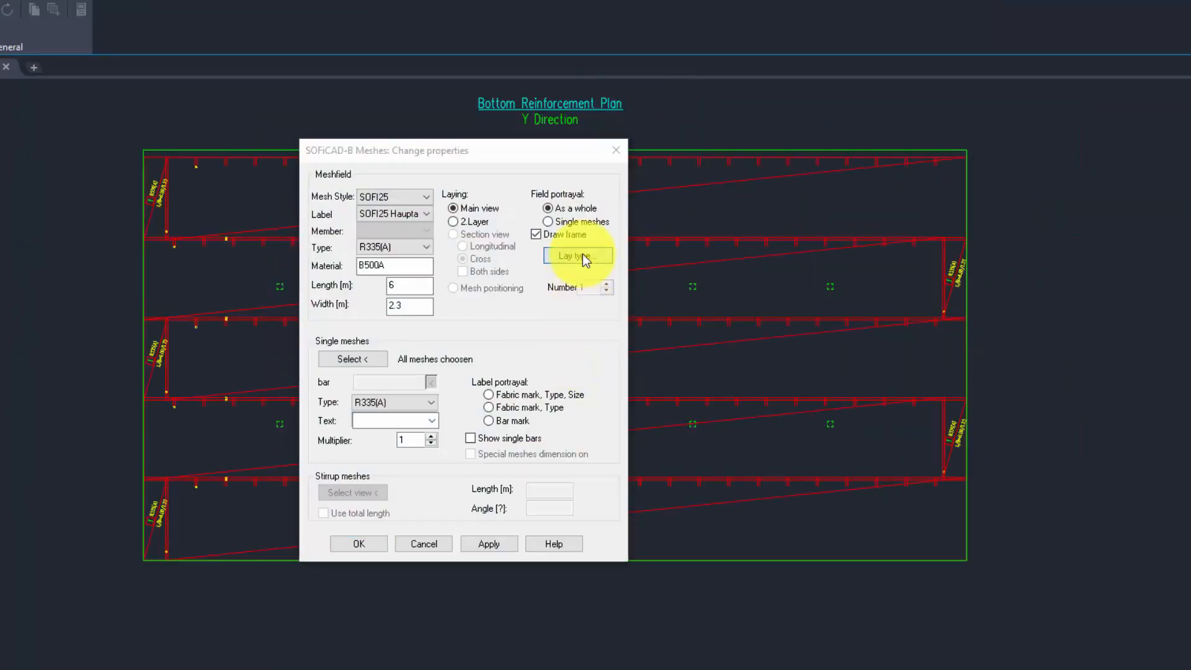
left_click(582, 254)
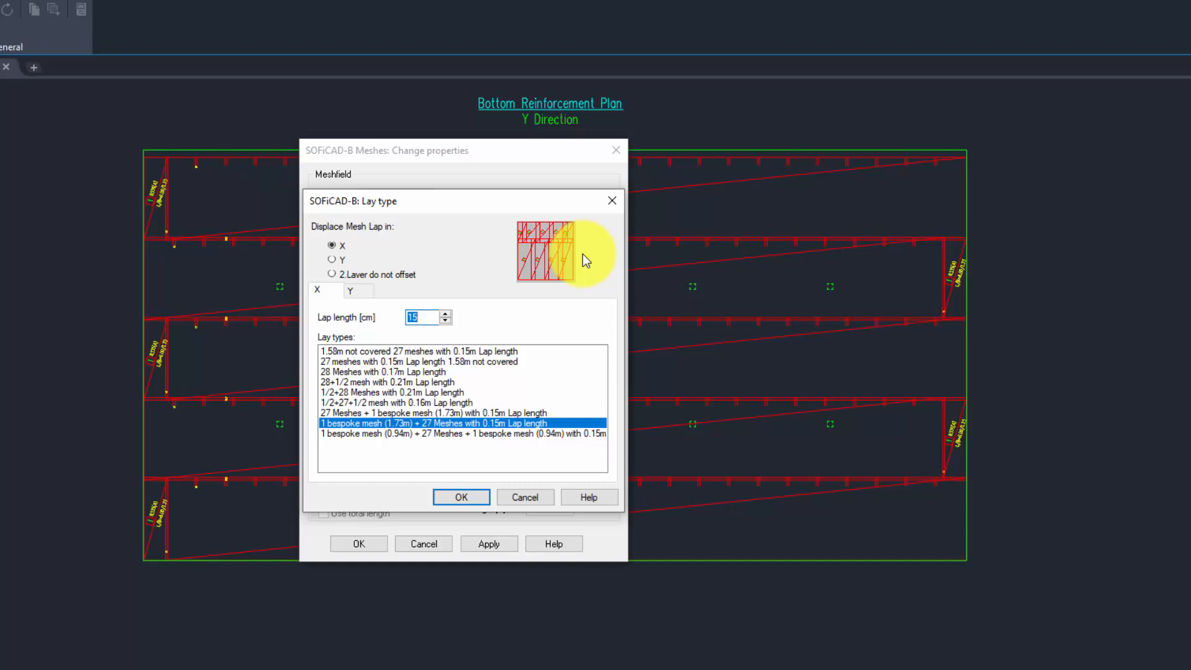
left_click(412, 373)
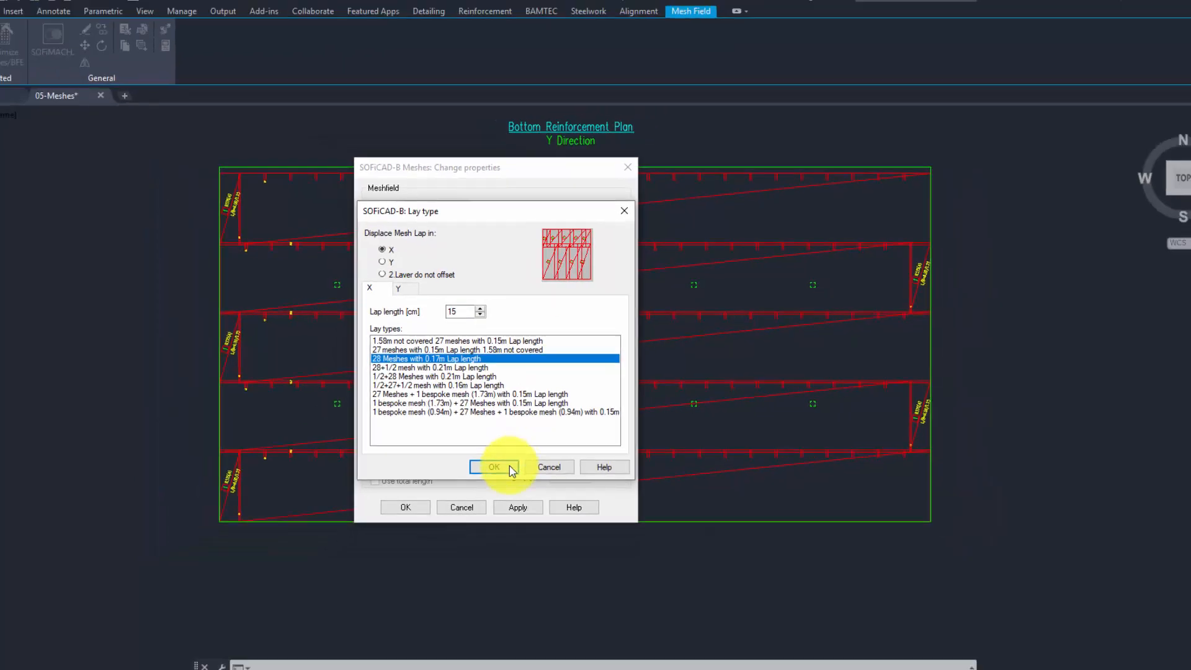
left_click(461, 497)
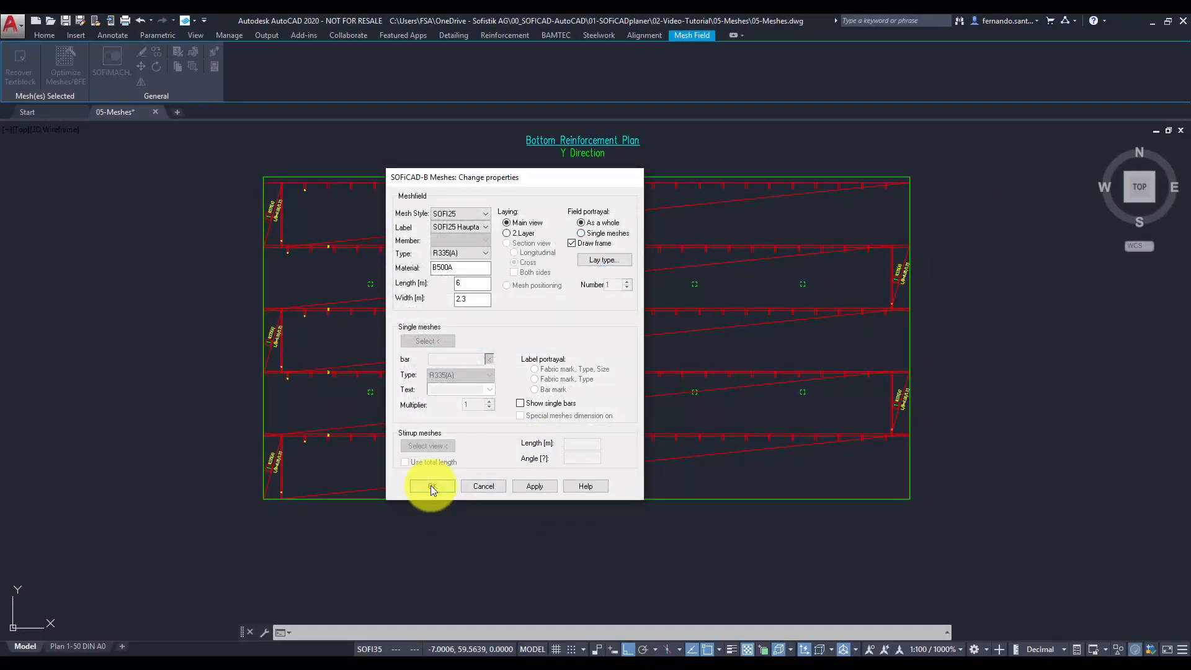
left_click(430, 485)
Explode the mesh field into separate mesh rows and check the bottom row by selecting it.
left_click(572, 397)
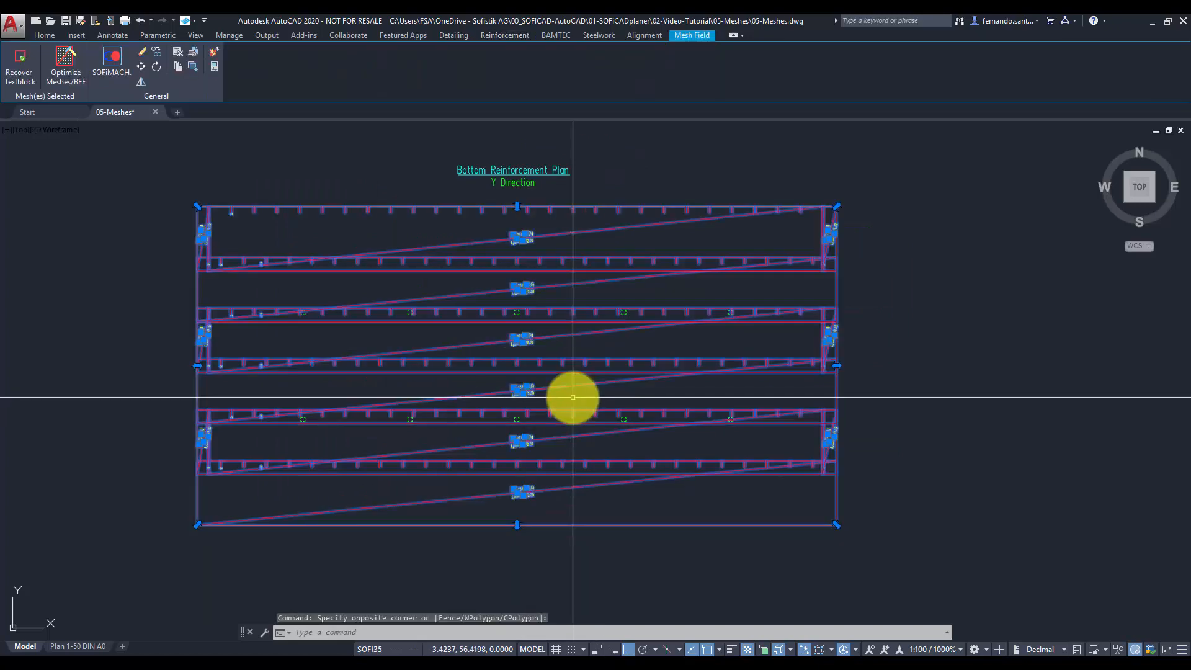
type("expl")
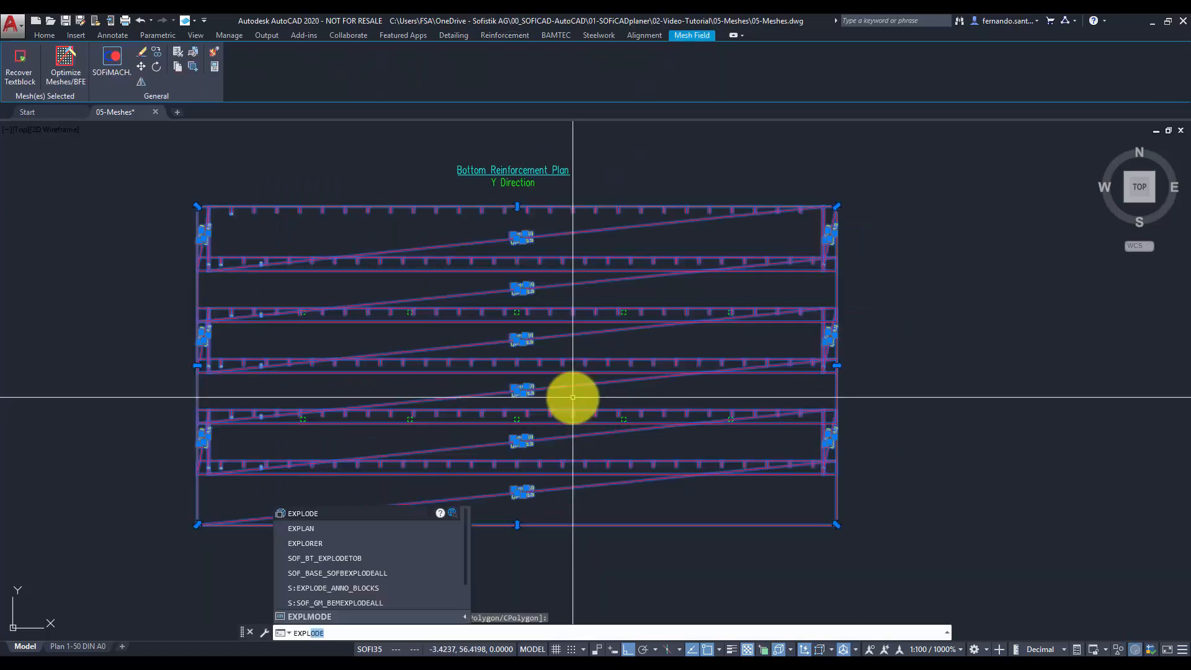
key("Return")
key("Escape")
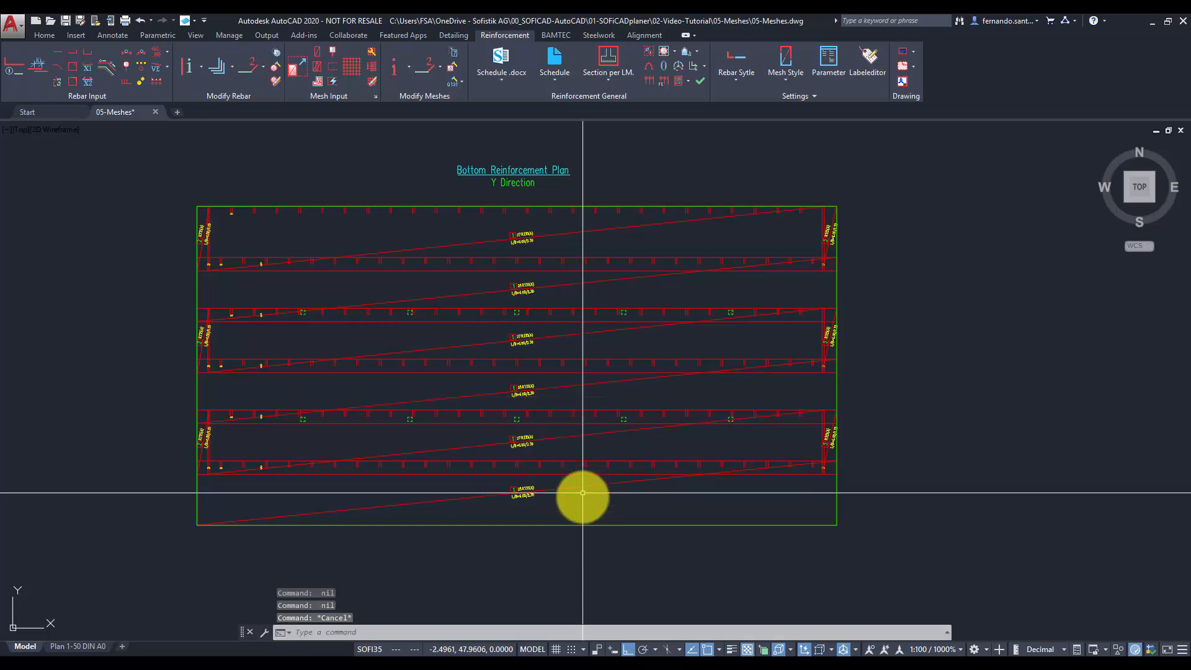
left_click(583, 489)
left_click(581, 488)
key("Escape")
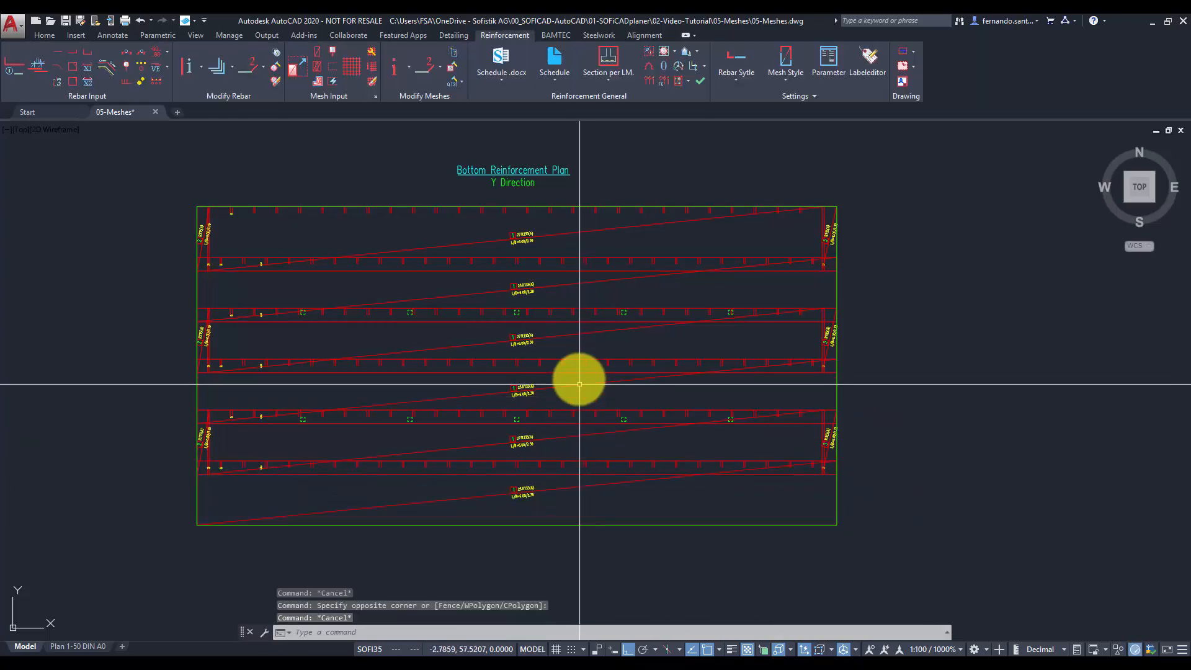
Explode the bottom mesh row into single meshes and check one of them by selecting it.
type("expl")
key("Return")
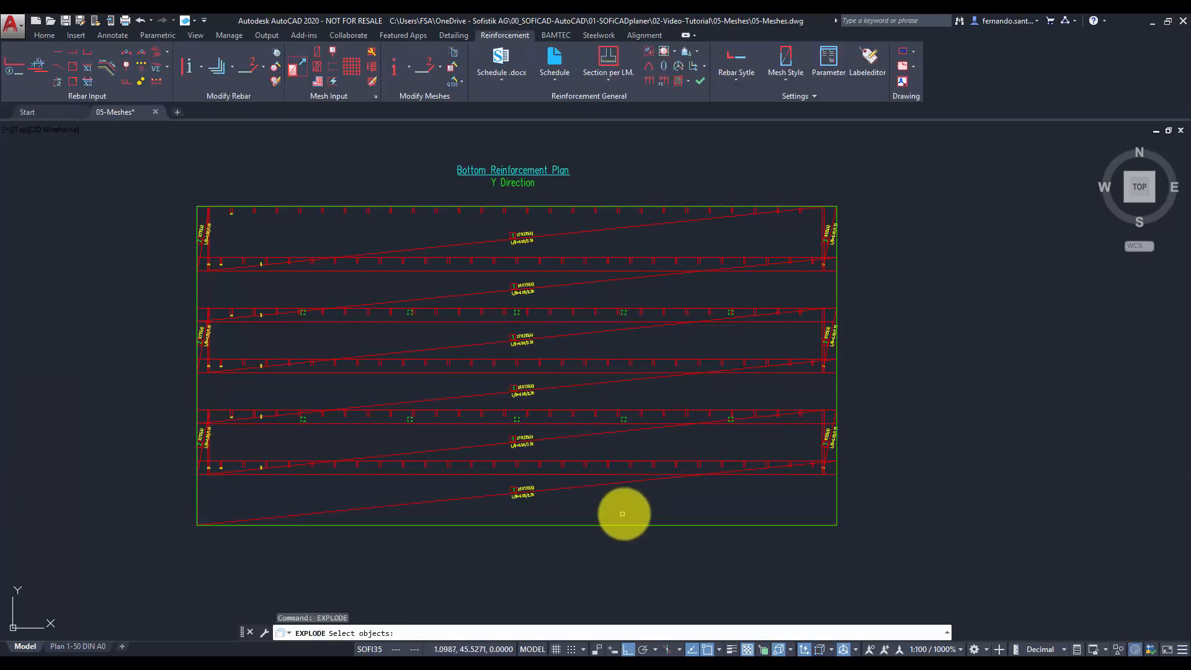
left_click(524, 490)
key("Return")
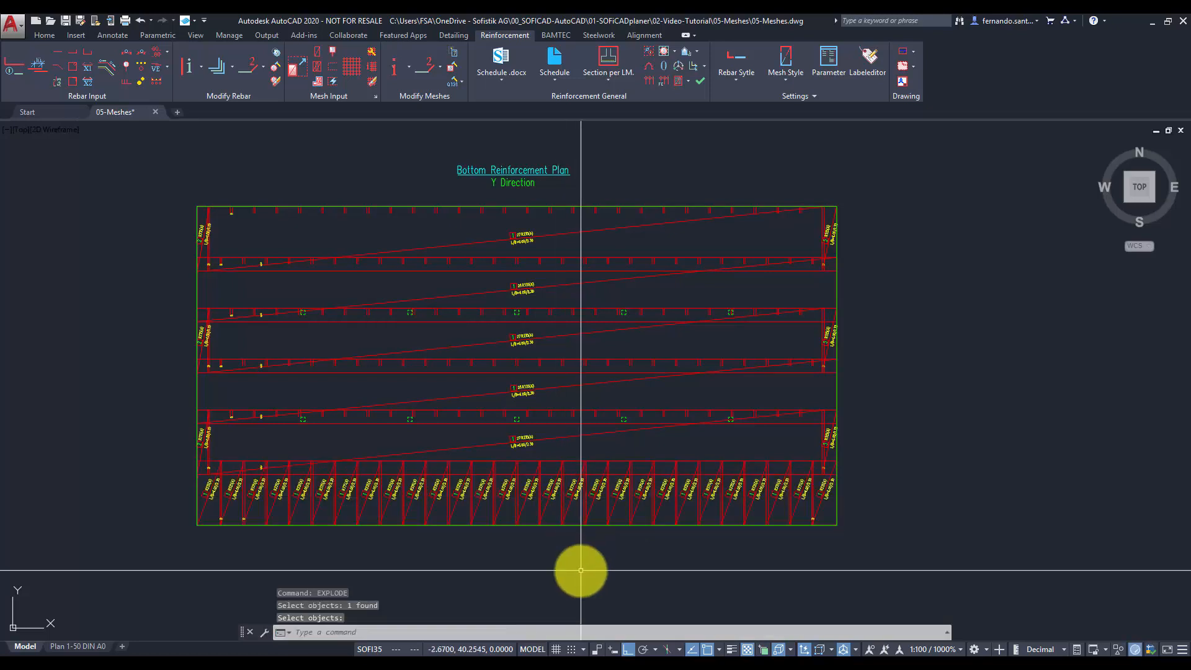
left_click(619, 491)
key("Escape")
left_click(664, 488)
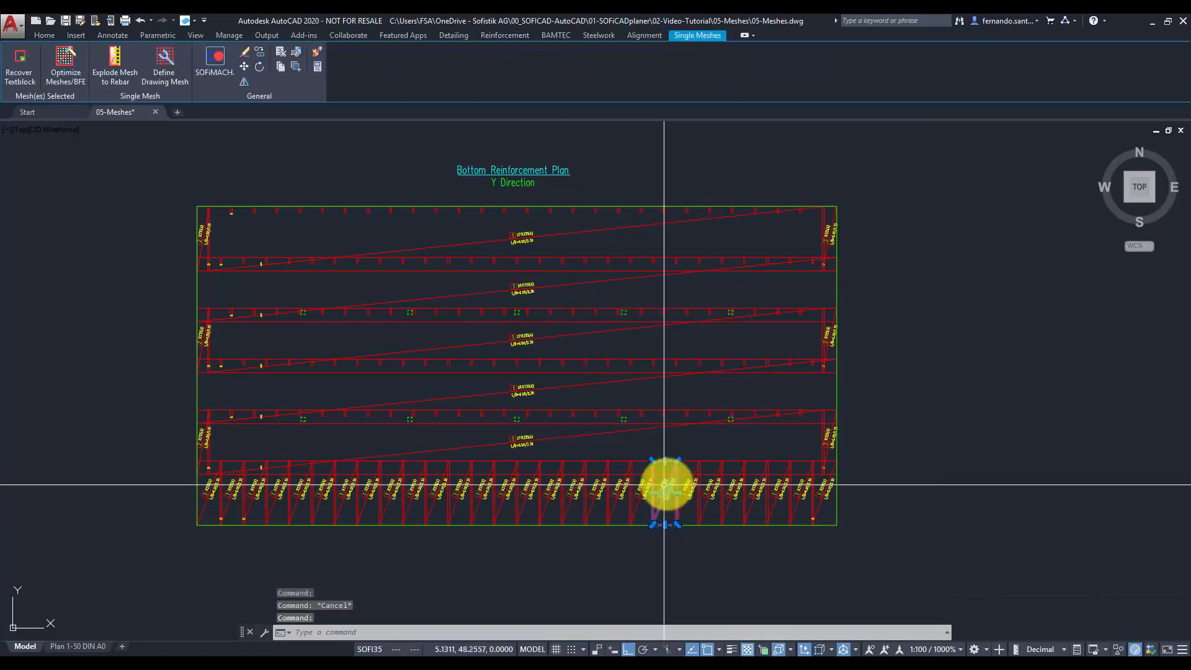
key("Escape")
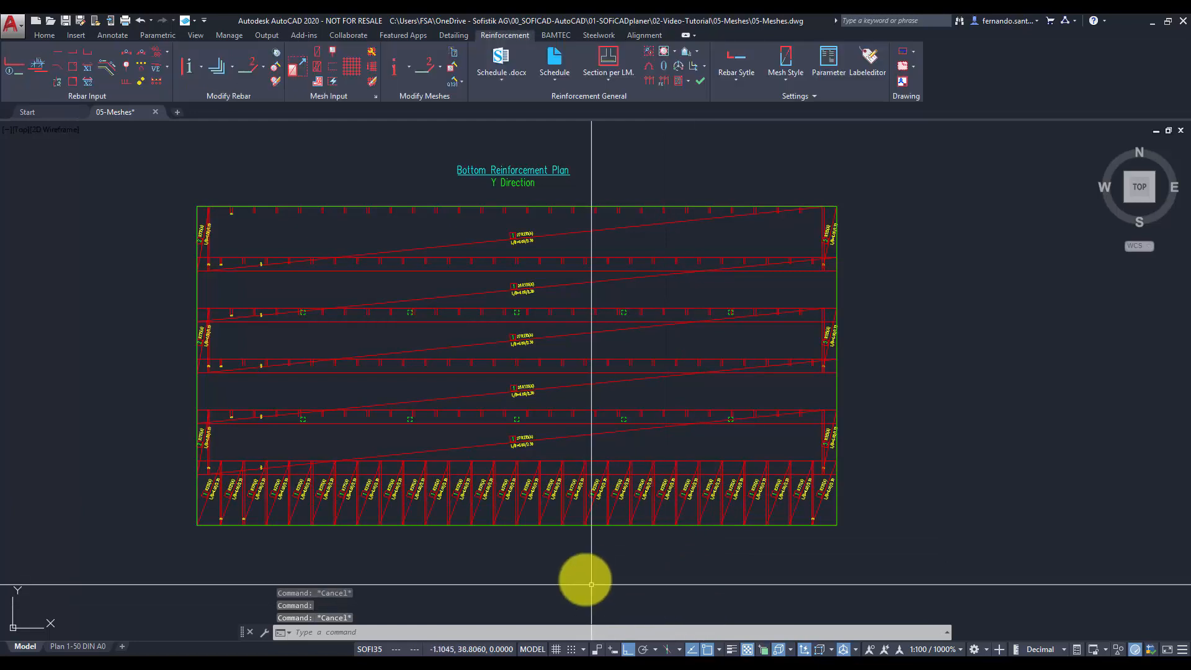
Set the field portrayal of the third mesh row from the bottom to Single meshes.
double_click(529, 391)
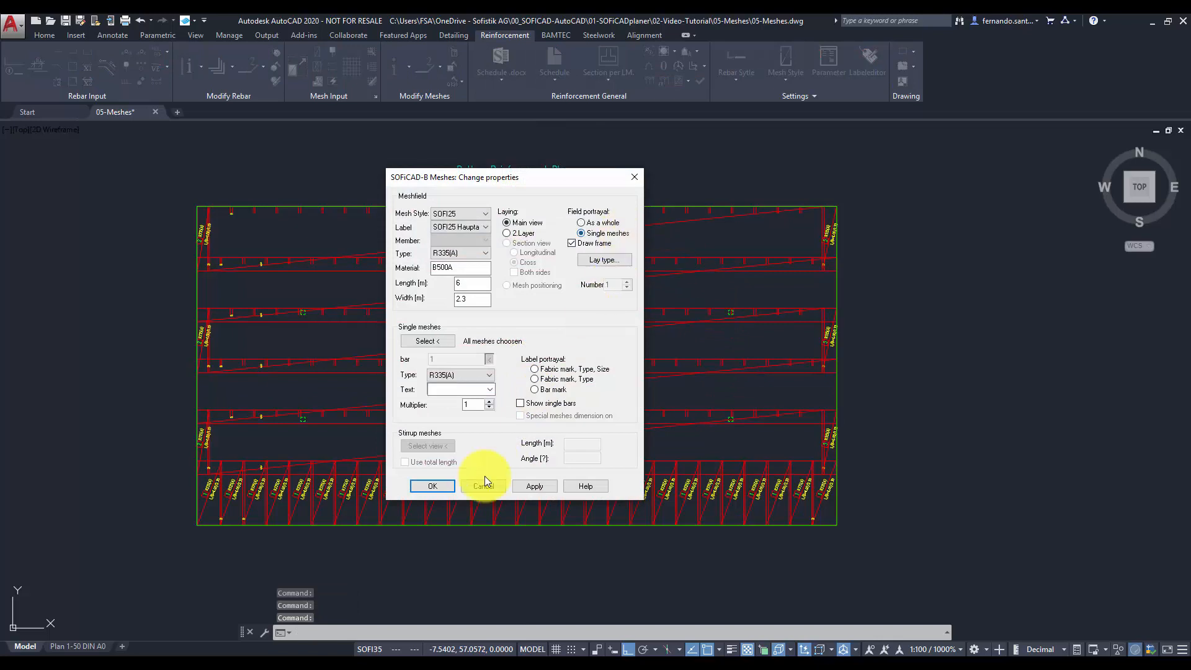
left_click(432, 486)
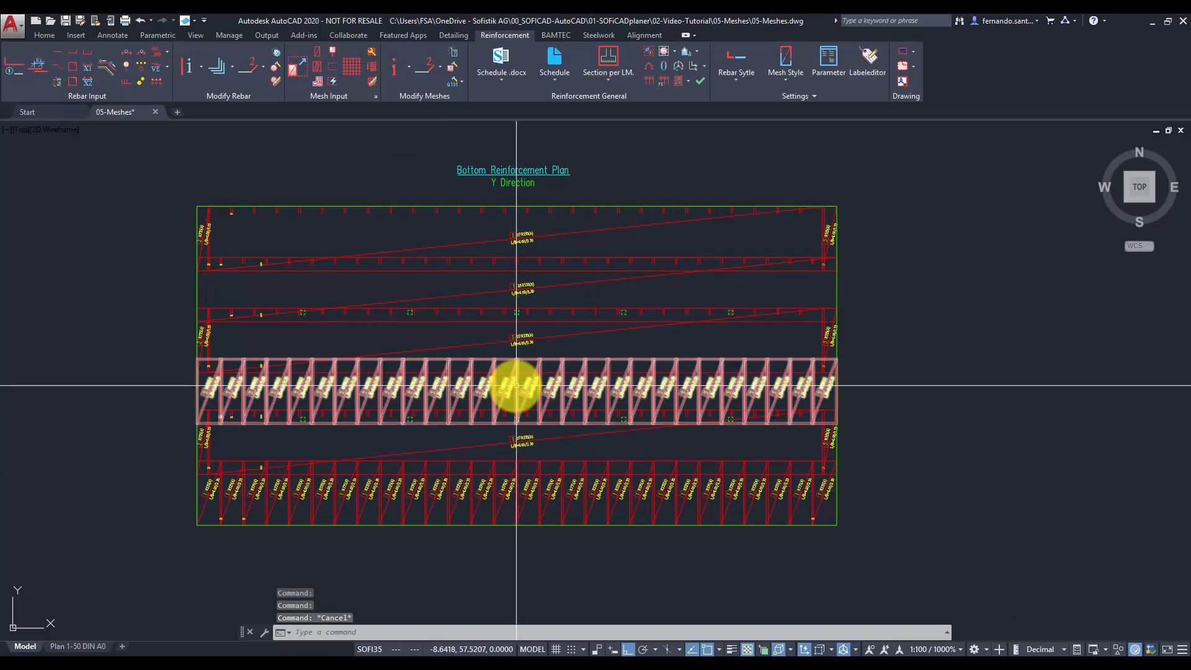
left_click(518, 391)
key("Delete")
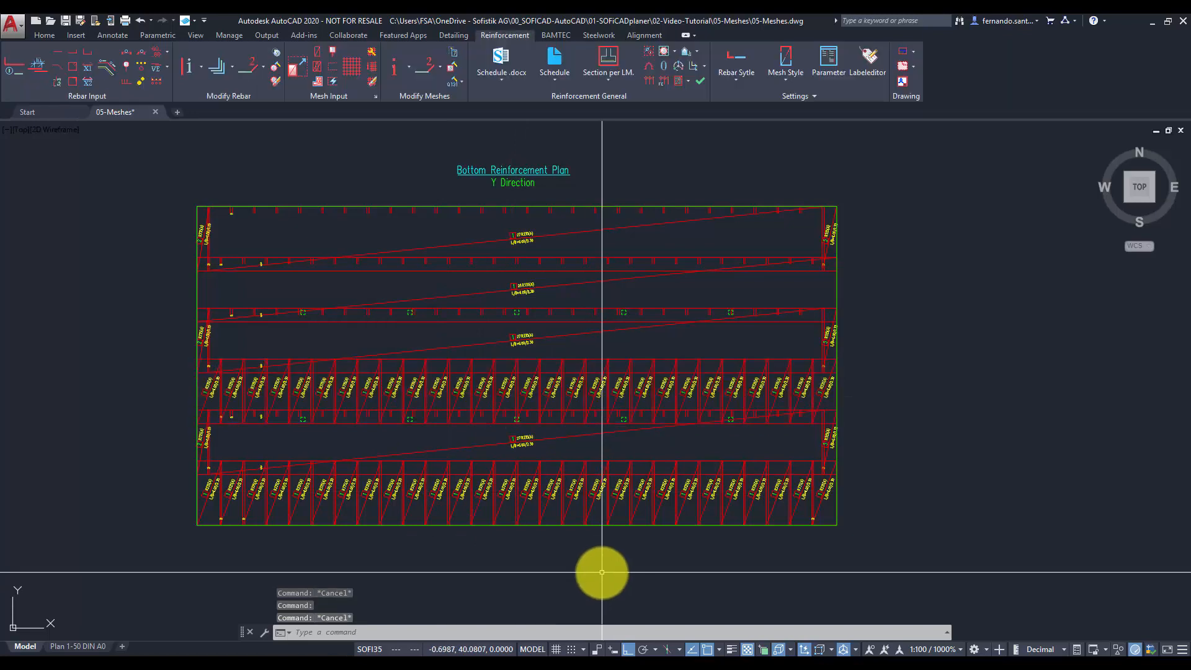
Start a mesh array of R335(A) meshes, 6 m by 2.3 m, and span it from the slab's left edge to its right and top edges.
left_click(303, 73)
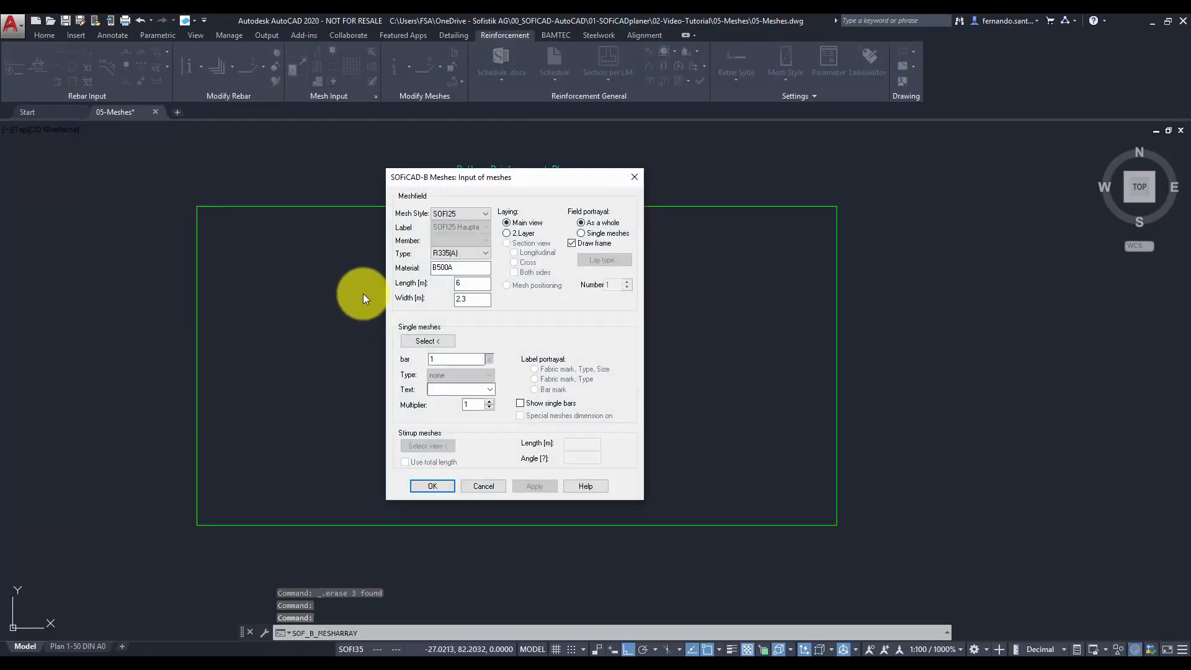
left_click(427, 487)
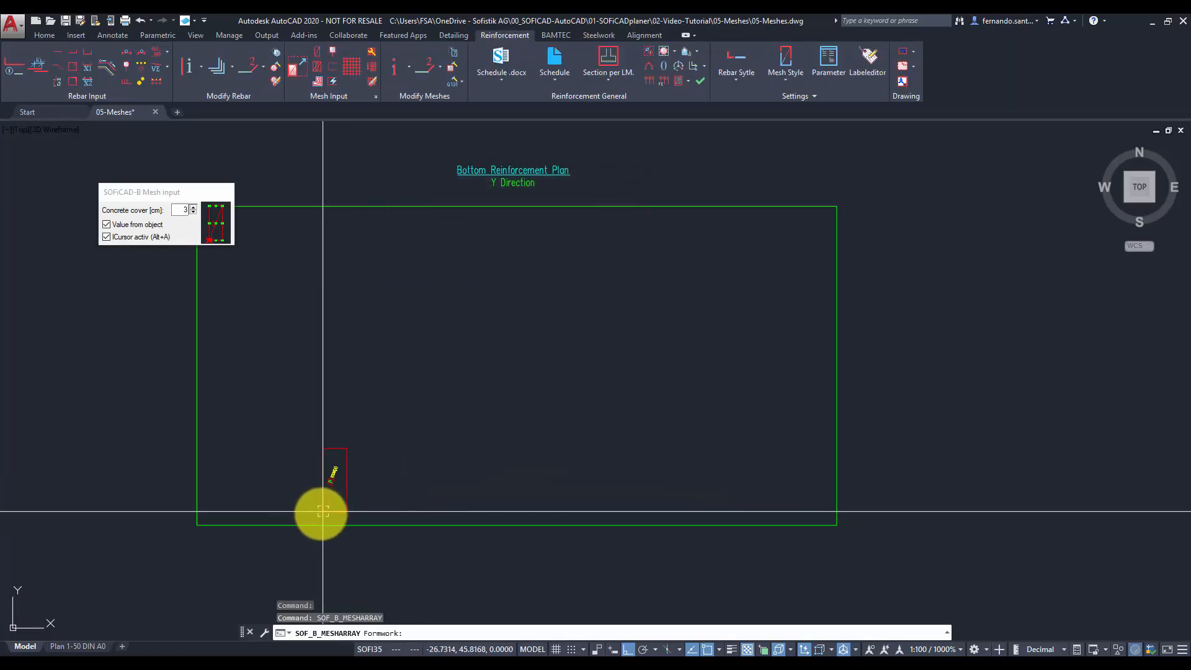
left_click(201, 485)
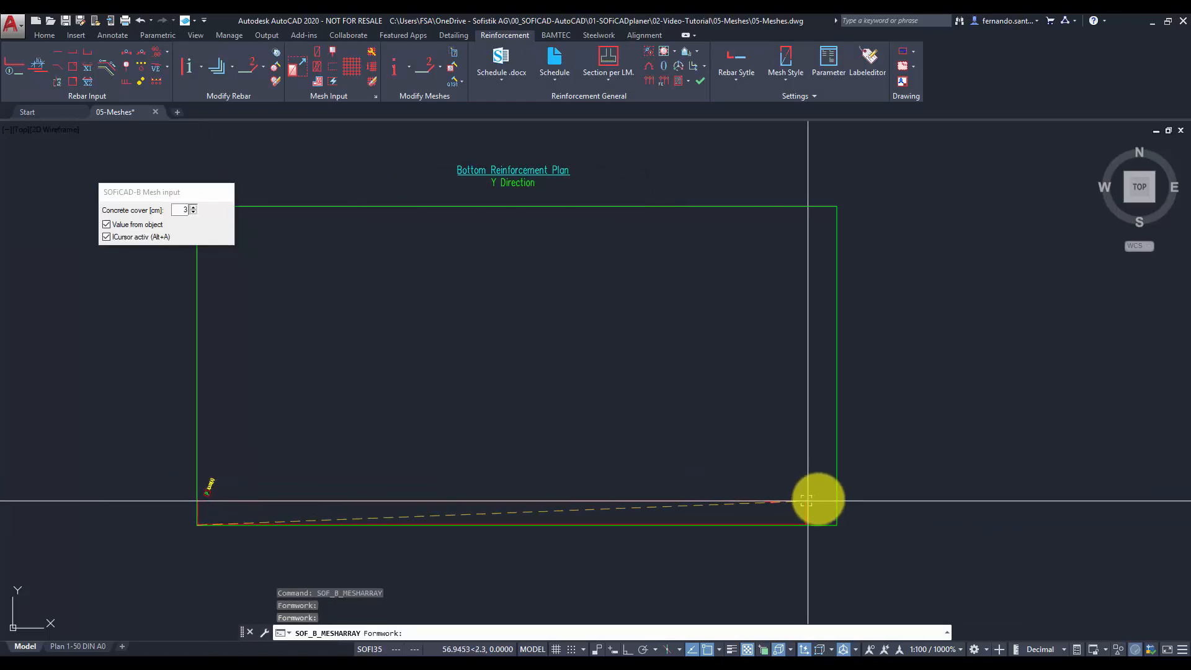
left_click(832, 497)
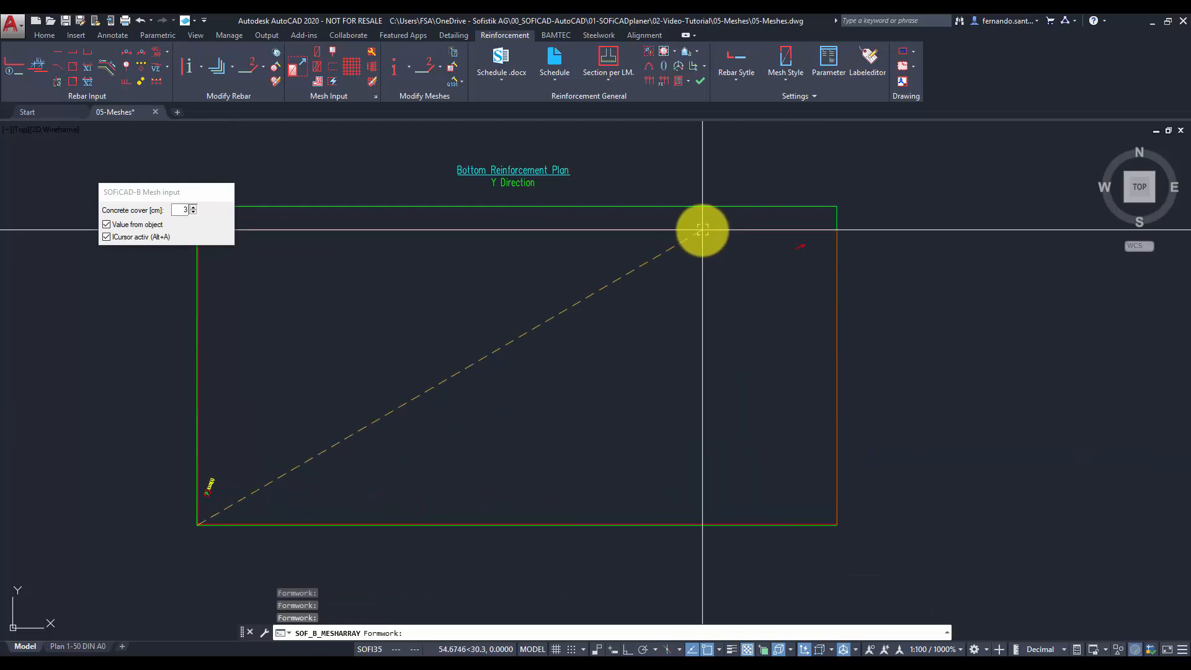
left_click(707, 211)
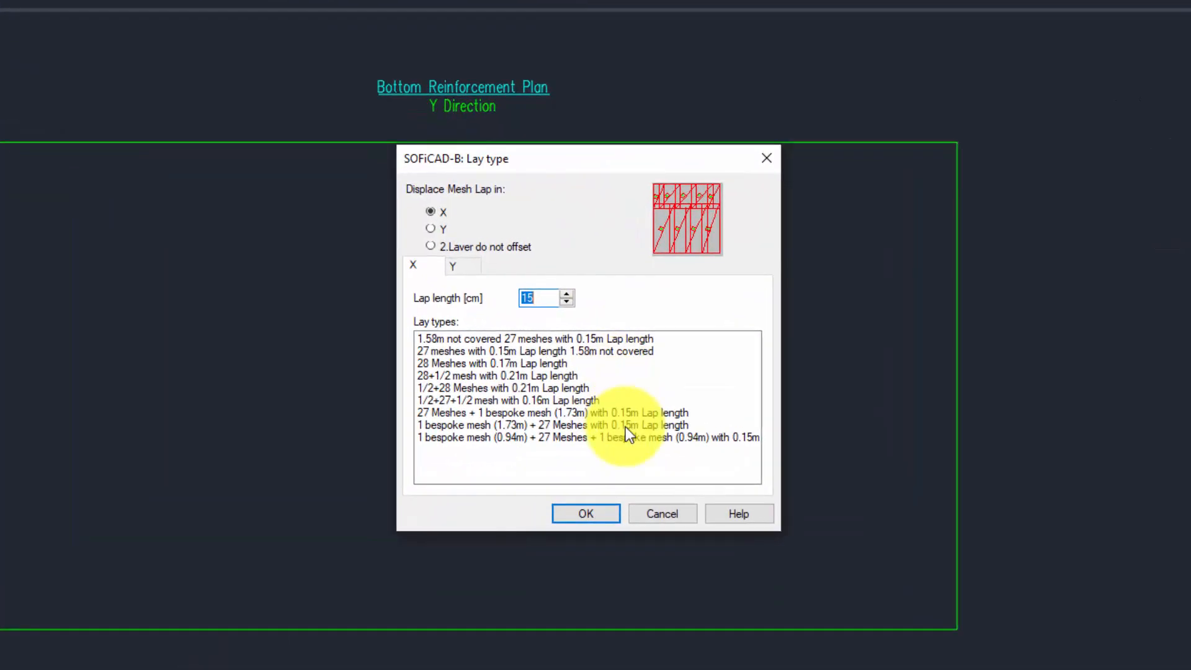
Lay the array with 0.15 m laps as 1 bespoke mesh (1.73 m) + 27 meshes in X and 1 bespoke mesh (0.53 m) + 5 meshes in Y.
left_click(625, 427)
left_click(599, 513)
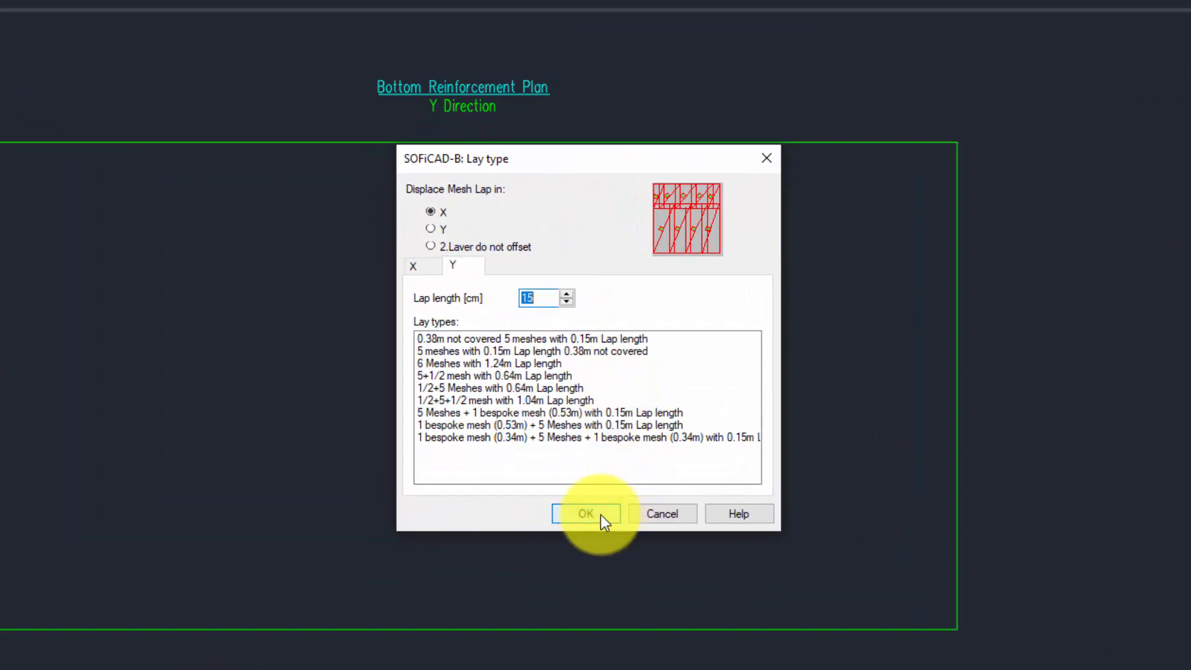
left_click(577, 425)
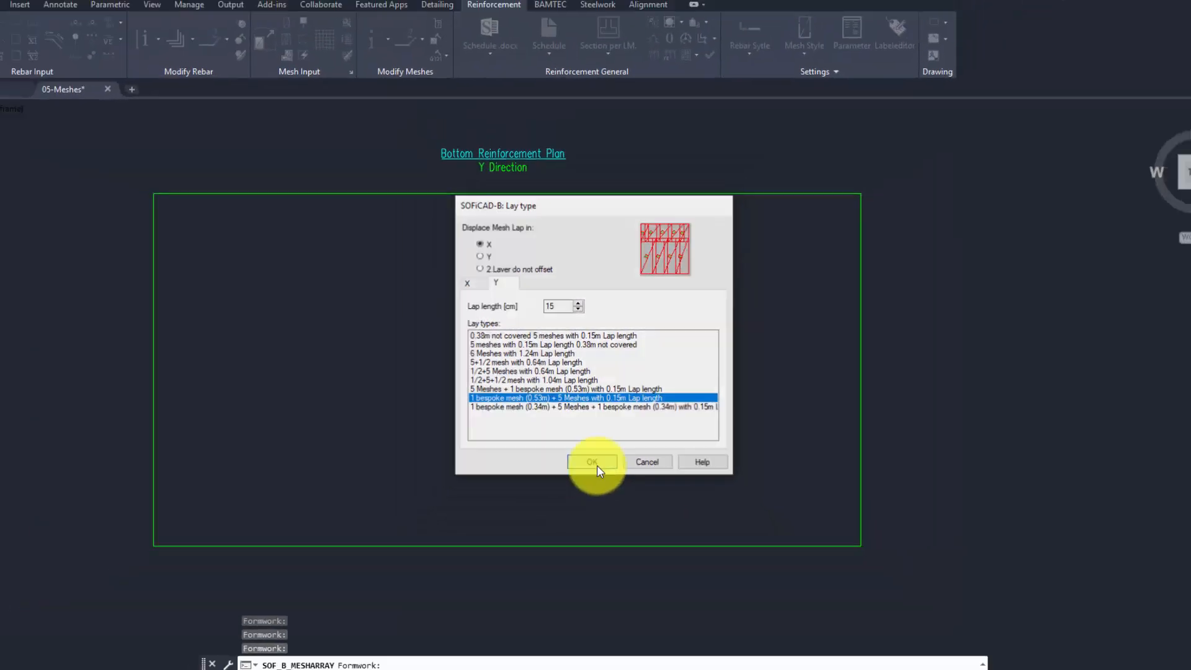
left_click(597, 466)
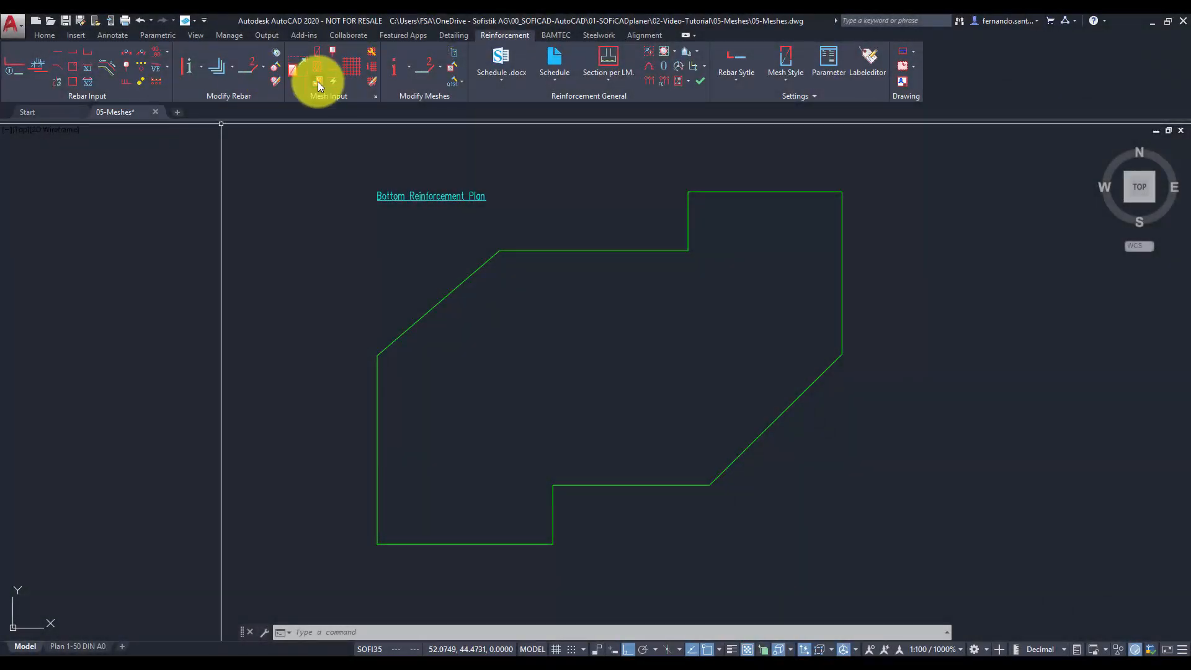
Start a polygonal mesh layout of Q335(A) meshes inside the slab outline with a support of -0.05 m.
left_click(317, 81)
left_click(473, 252)
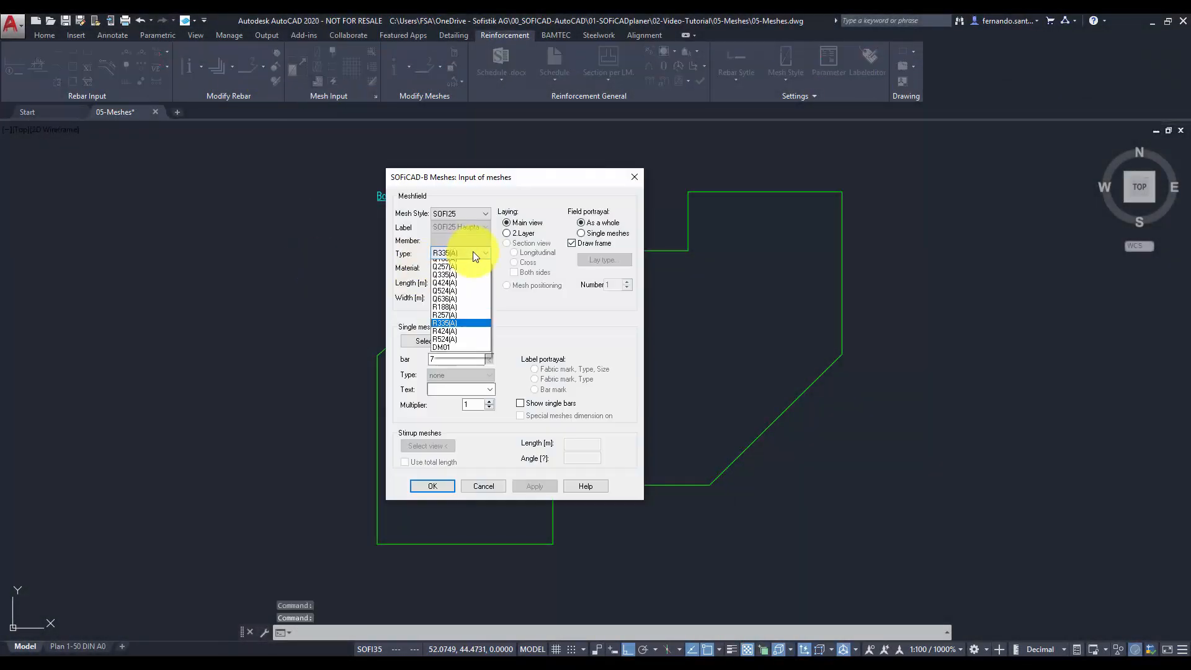
left_click(467, 274)
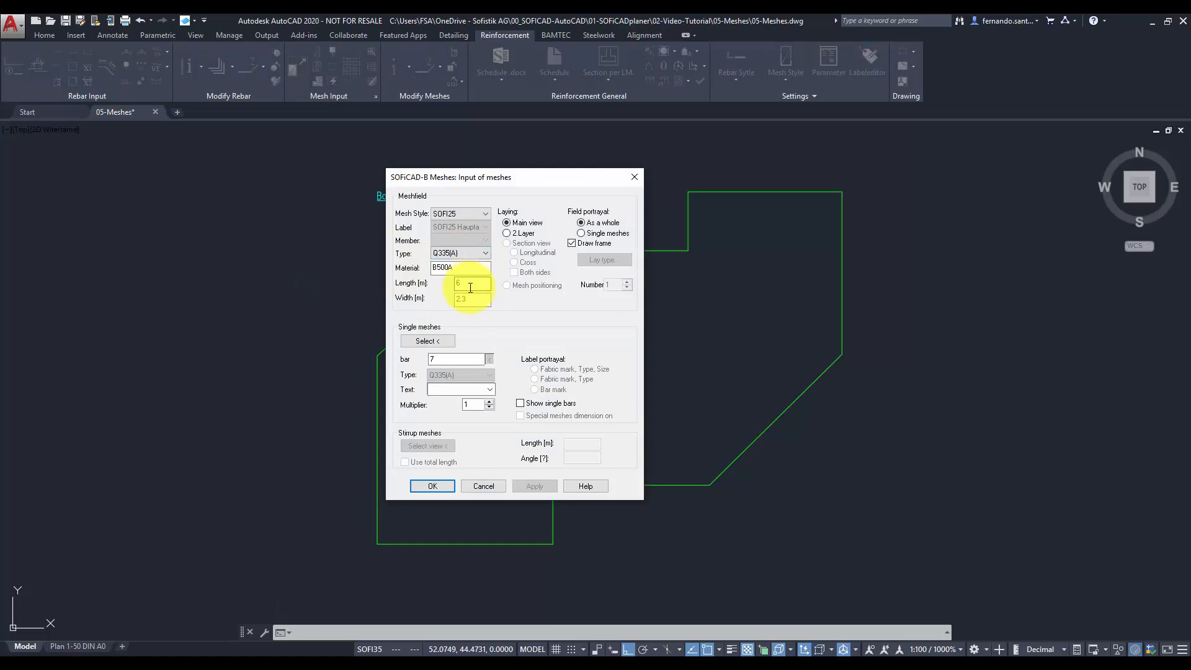
left_click(432, 485)
left_click(670, 632)
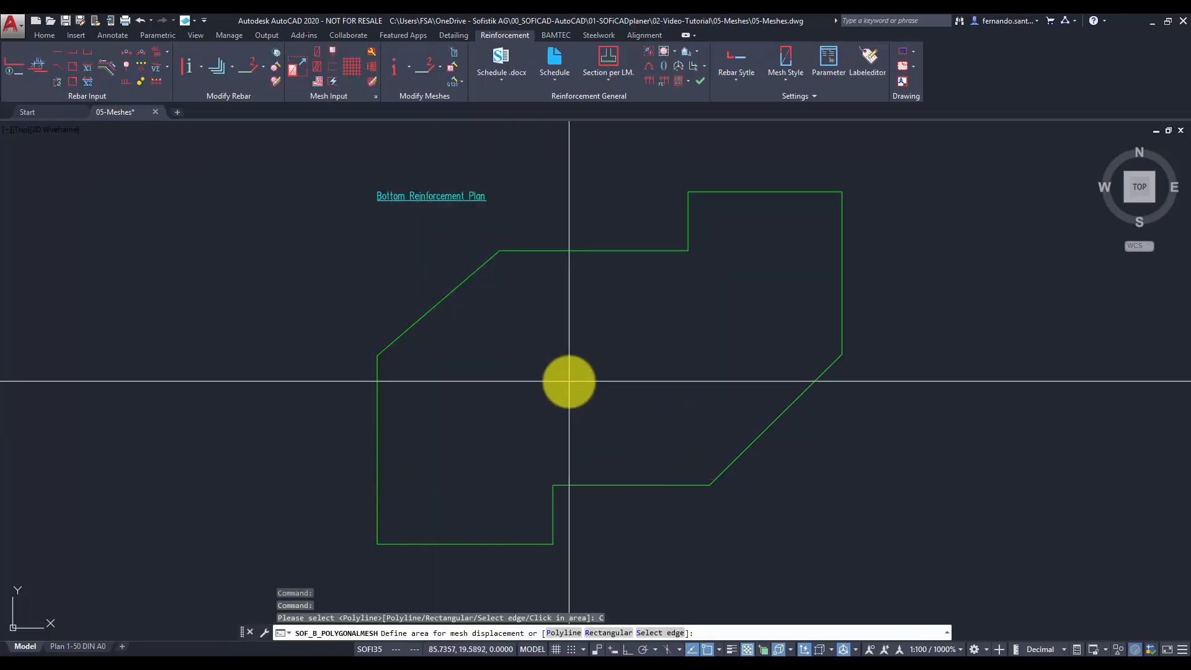
left_click(569, 381)
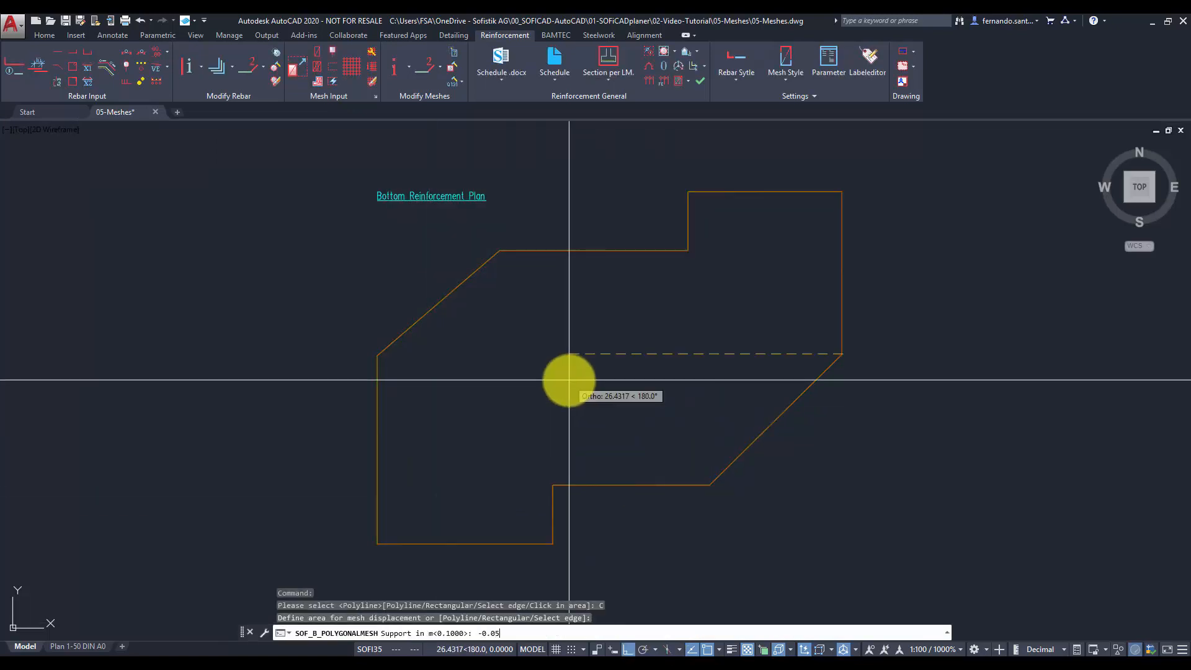
key("Return")
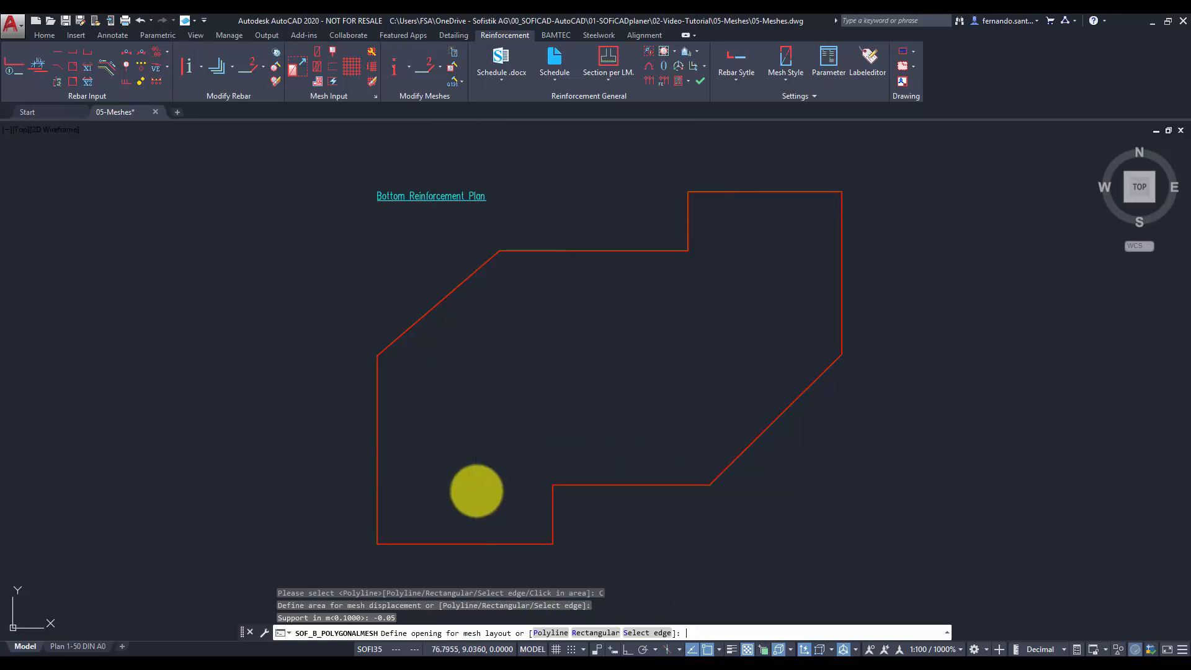
Lay the meshes without an opening from the slab's lower-left corner, directed upward at 90°, with 35 cm laps in X and Y.
key("Return")
scroll(378, 544, "up", 6)
left_click(378, 537)
scroll(396, 488, "down", 6)
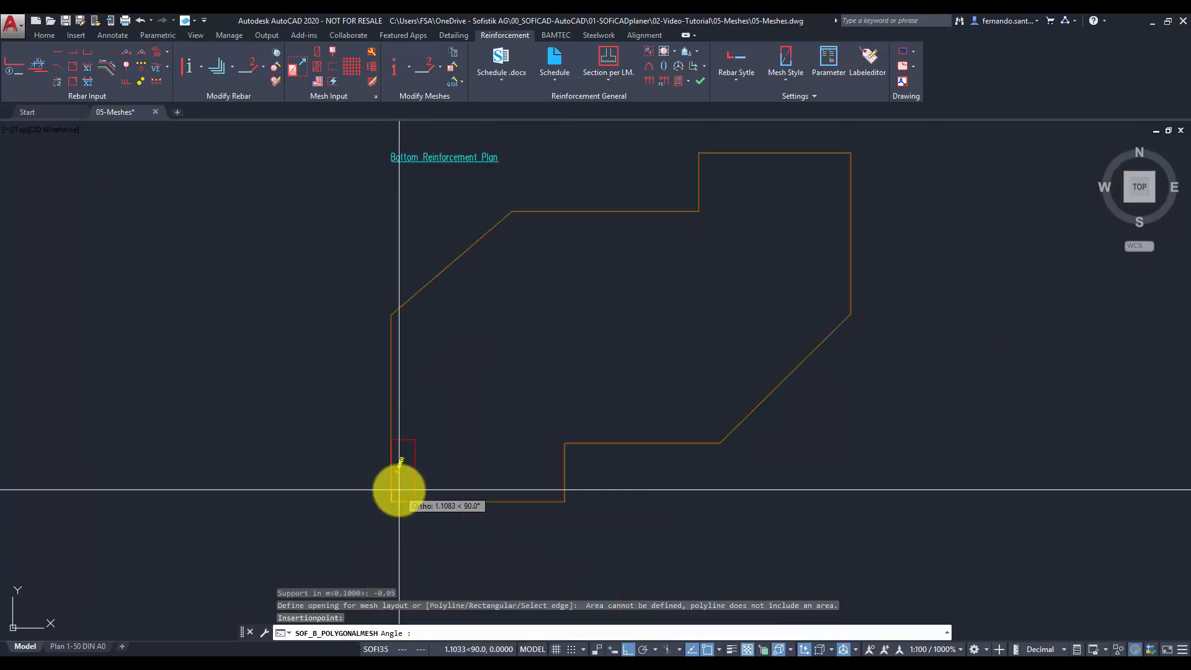
left_click(443, 386)
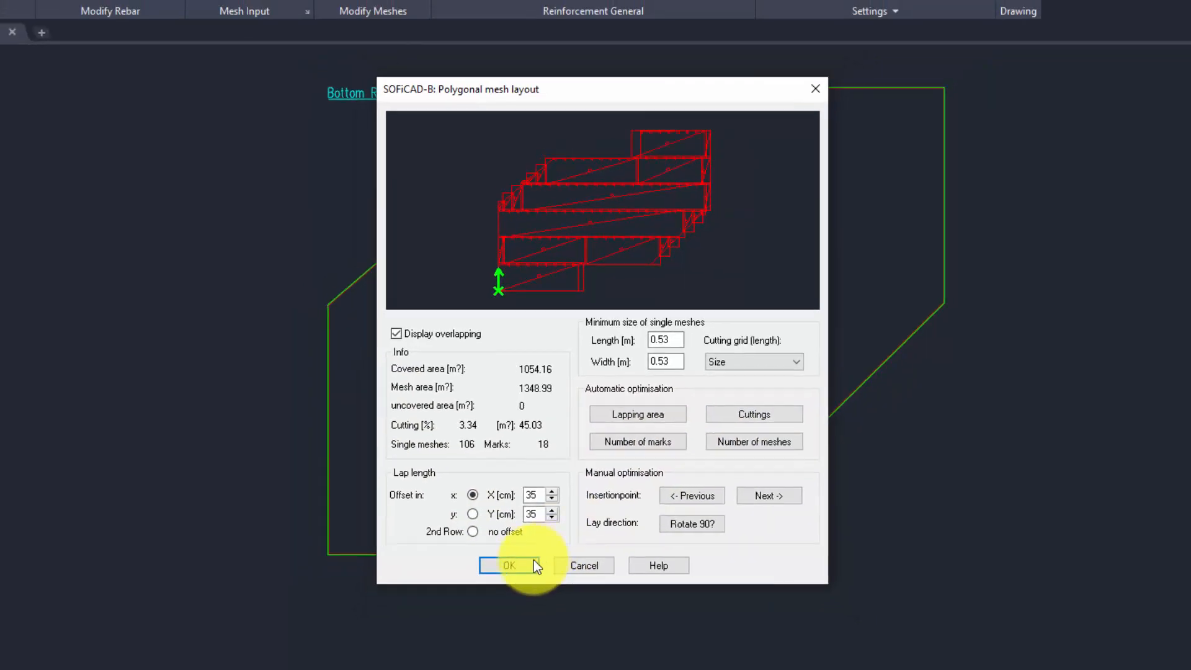
left_click(532, 563)
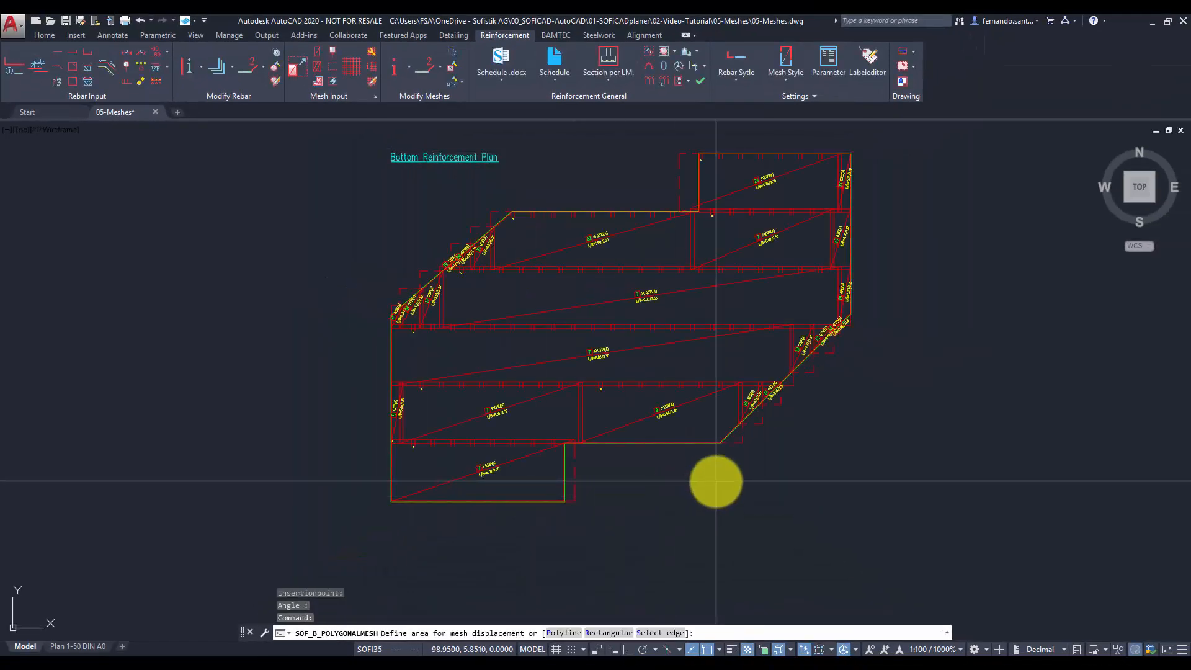
middle_click_drag(715, 481, 682, 497)
key("Escape")
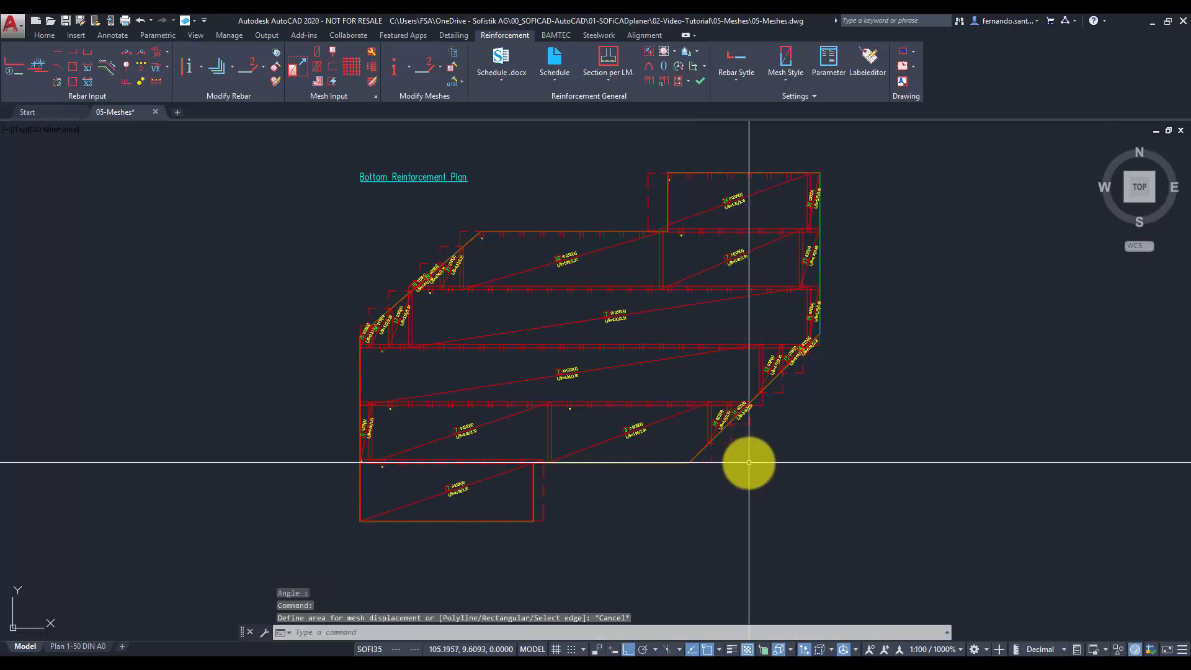
Set the field portrayal of the polygonal mesh layout to Single meshes.
double_click(642, 360)
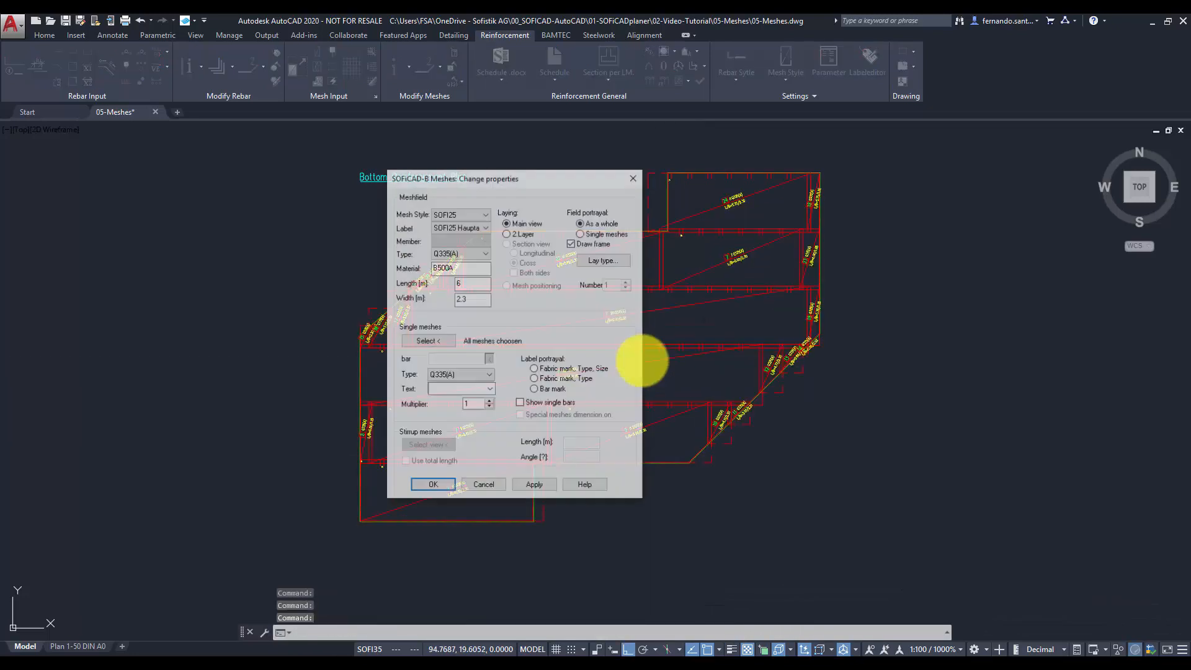
left_click(612, 234)
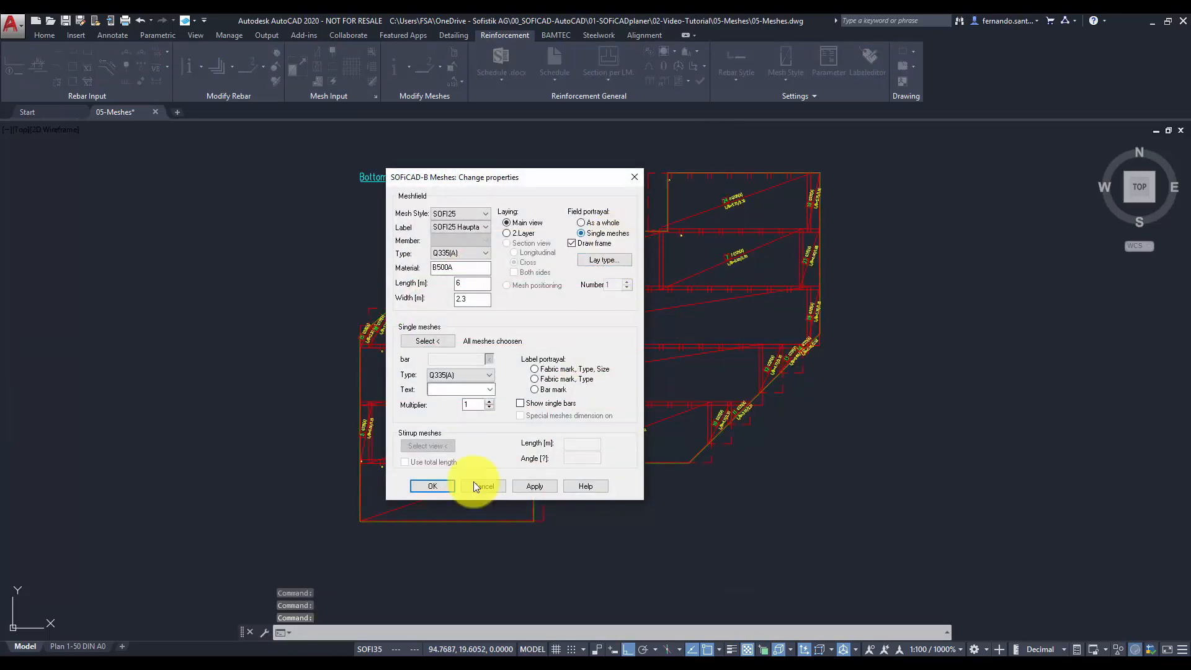
left_click(435, 485)
Delete two adjacent single meshes mid-way along the third row from the bottom and one in the row above.
left_click(567, 372)
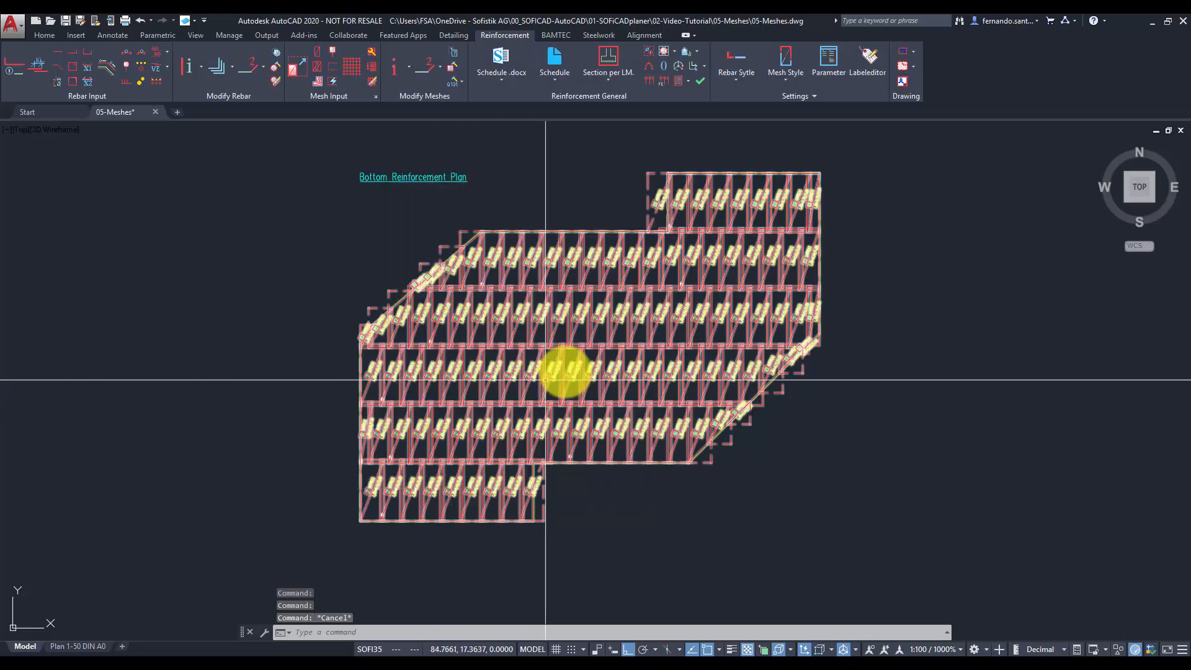
scroll(583, 369, "up", 5)
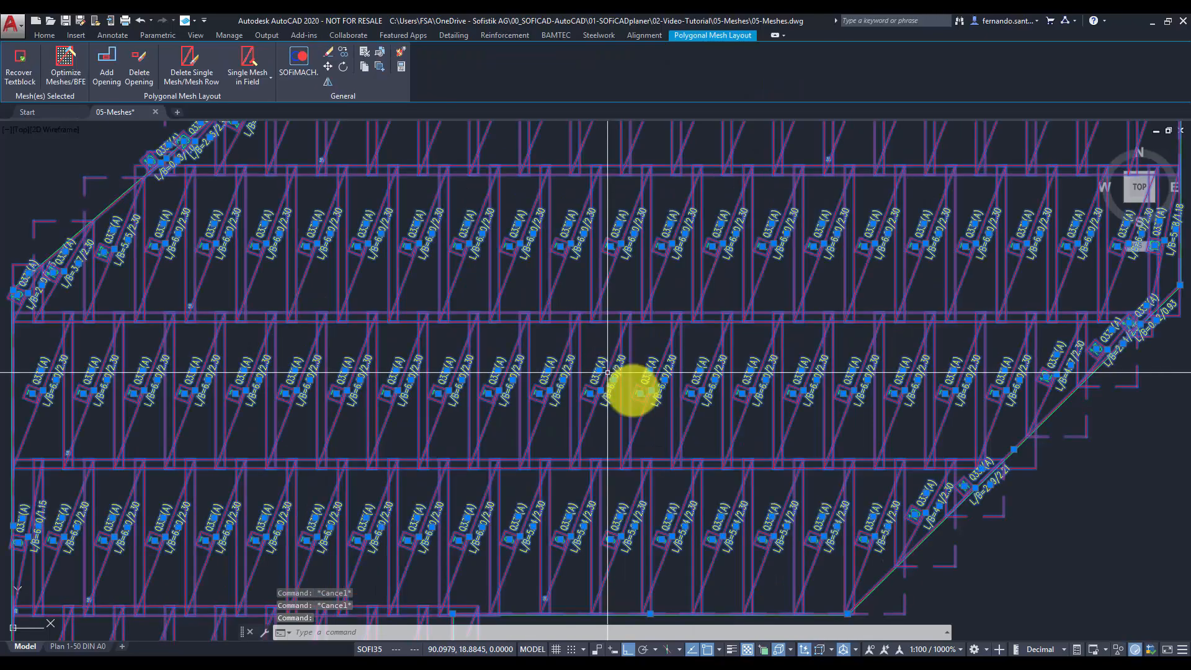
left_click(211, 75)
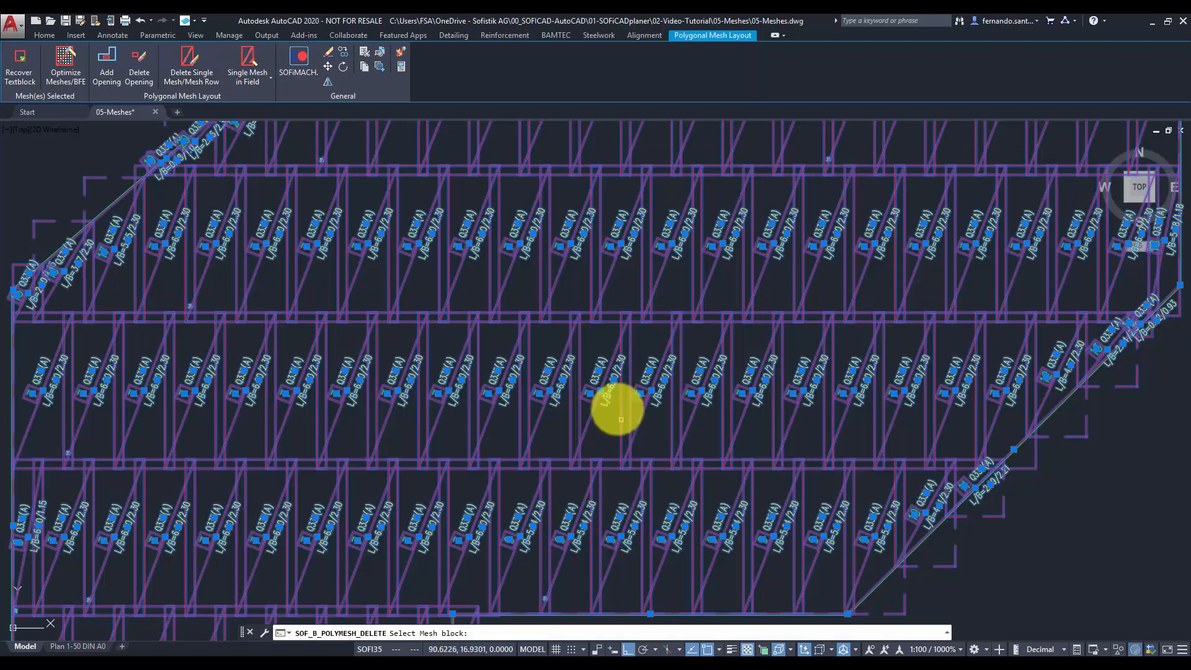
left_click(606, 403)
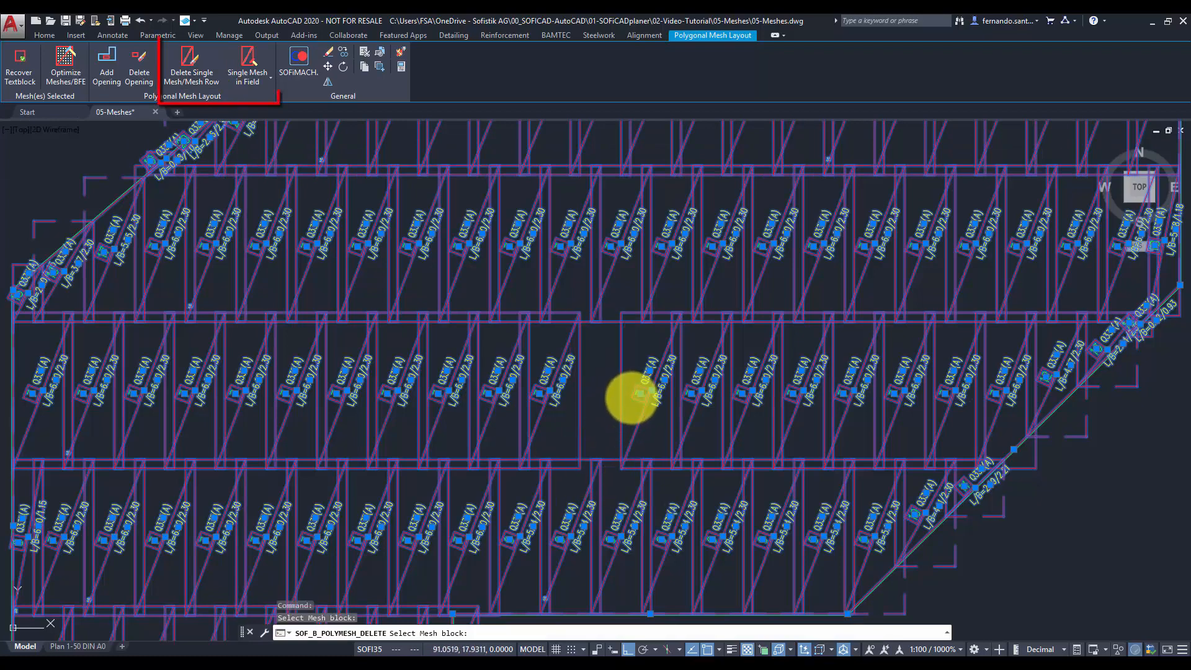
left_click(631, 397)
scroll(628, 375, "down", 2)
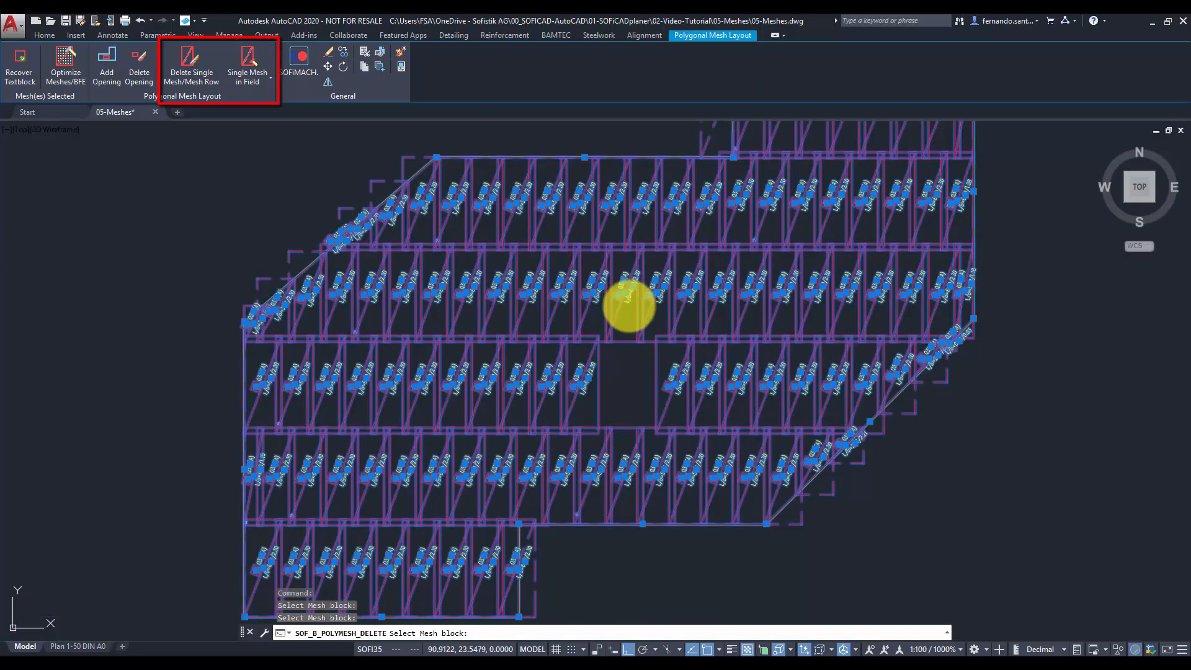
left_click(629, 307)
key("Return")
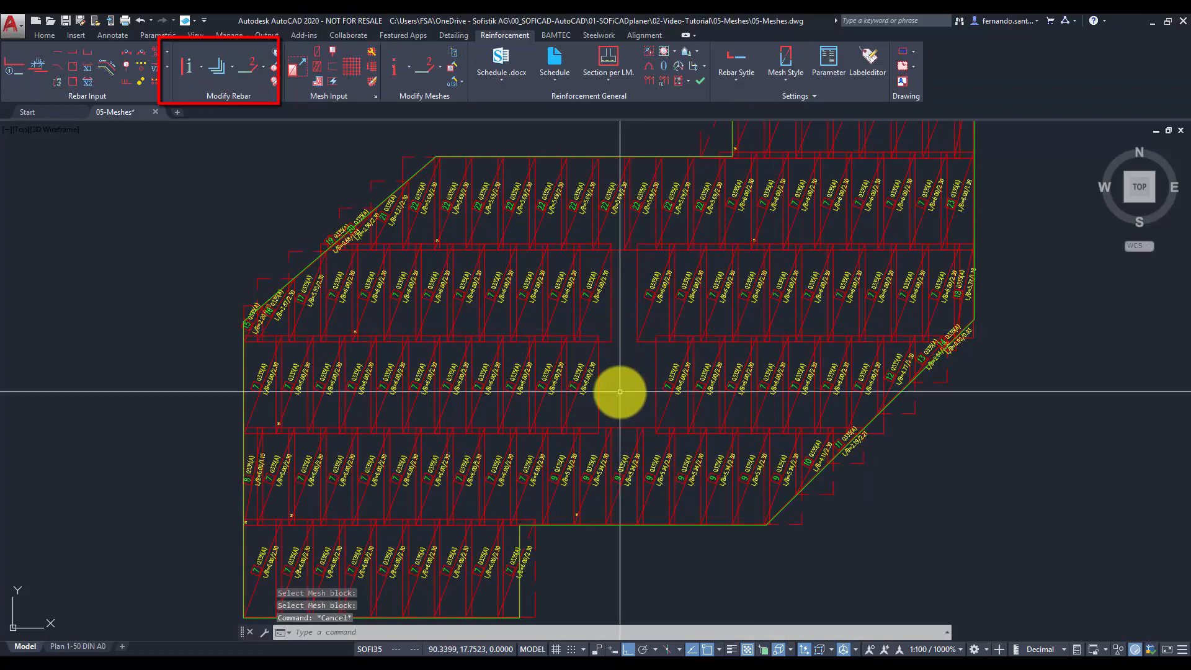
Set the field portrayal of the polygonal mesh layout back to As a whole.
double_click(675, 320)
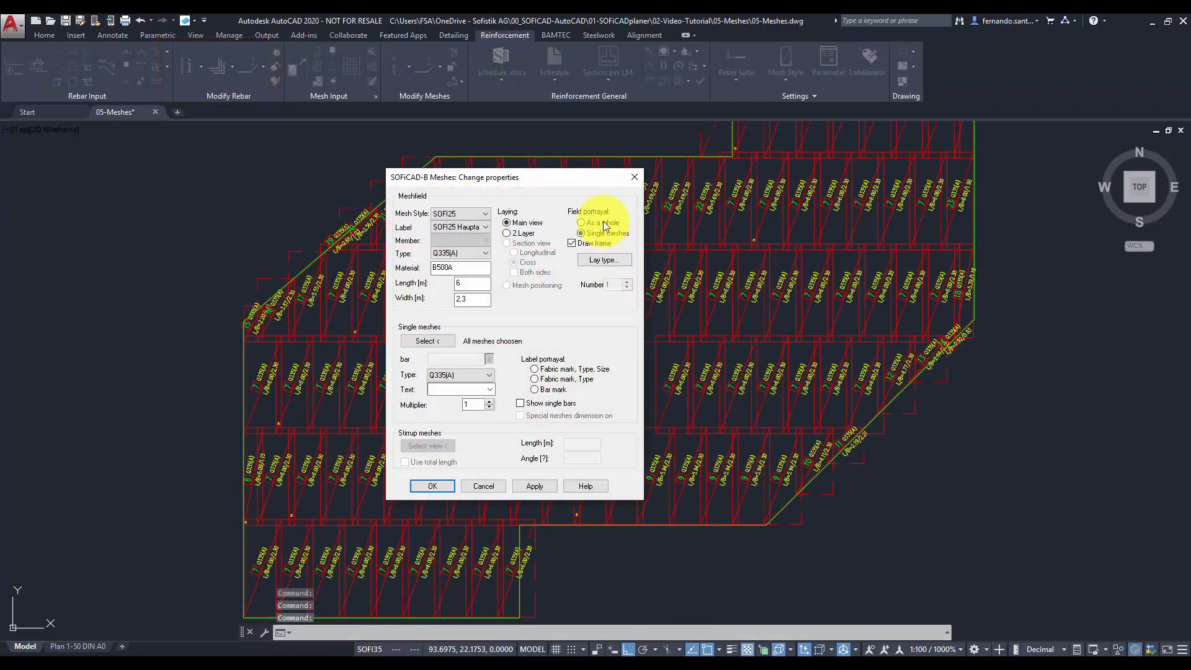
left_click(434, 490)
left_click(435, 492)
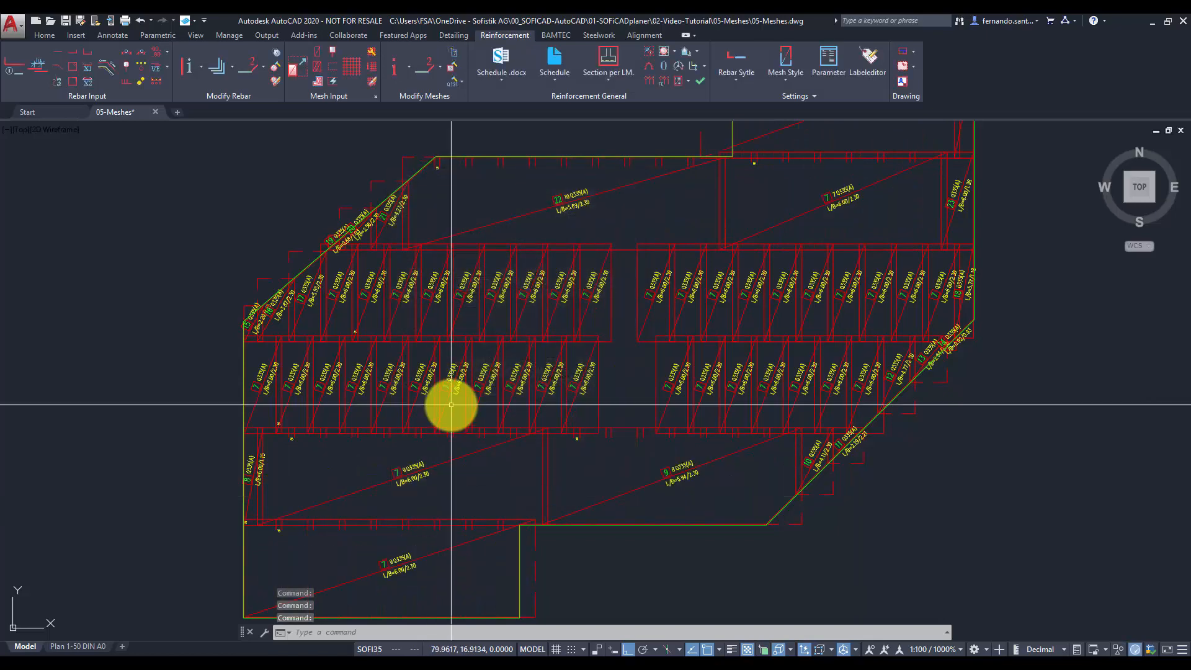
scroll(451, 405, "down", 2)
key("Escape")
Start a stirrup mesh for the X Direction bottom reinforcement plan with shape code 21.
middle_click_drag(920, 396, 897, 416)
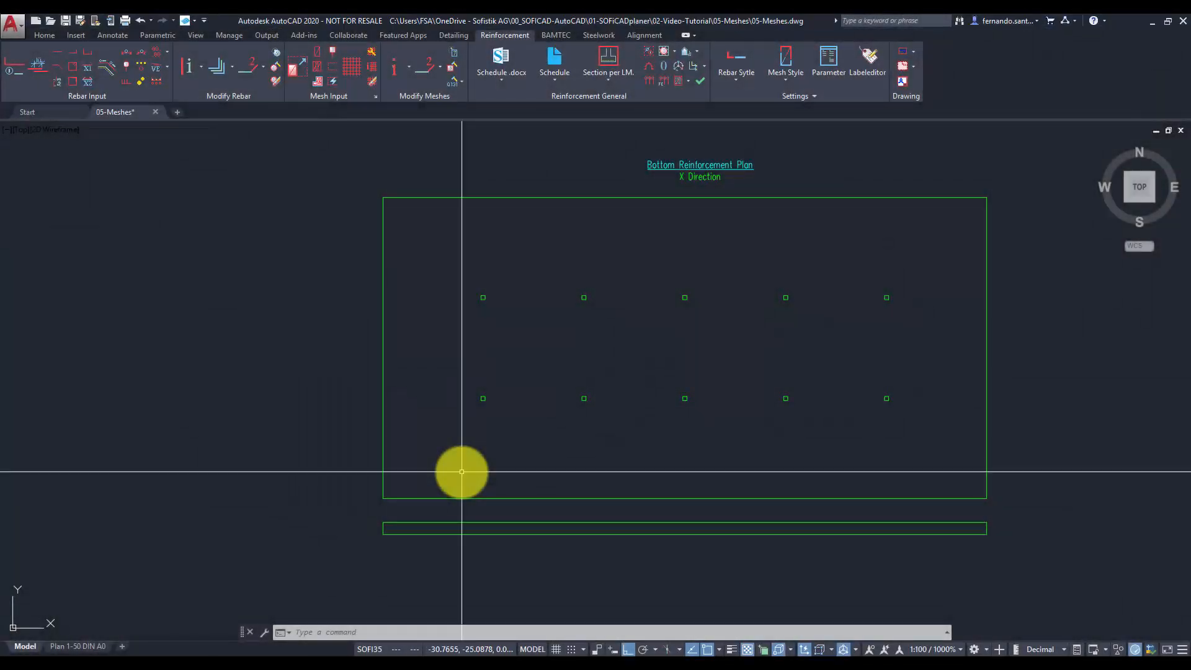
middle_click_drag(502, 457, 549, 418)
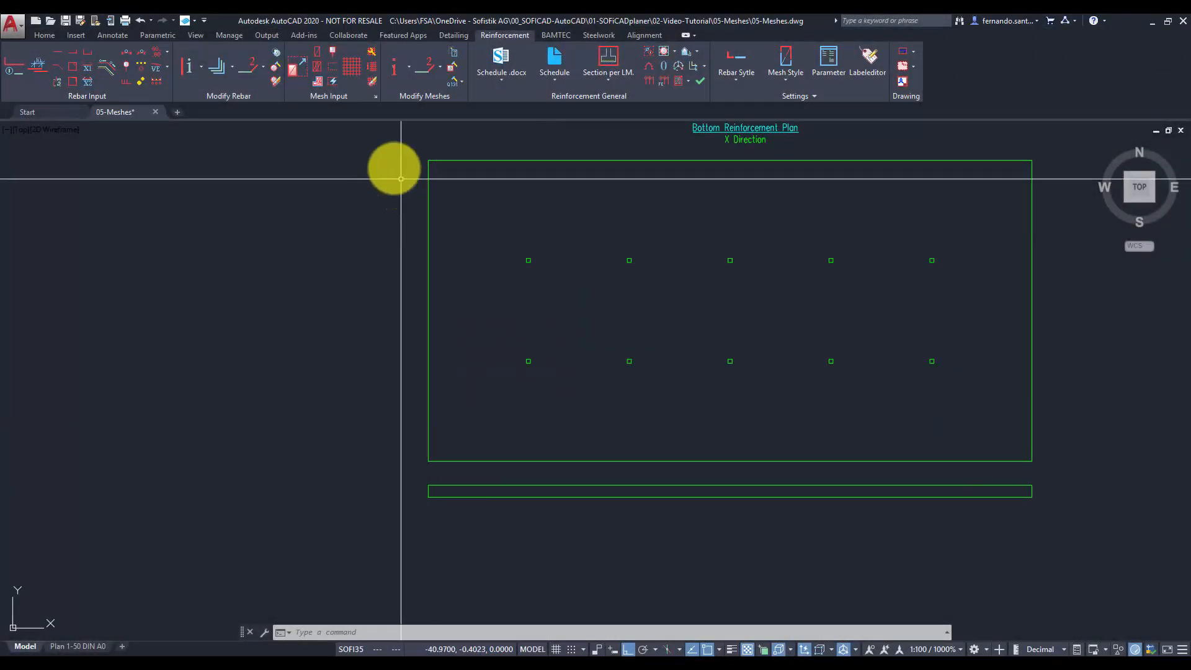
left_click(331, 67)
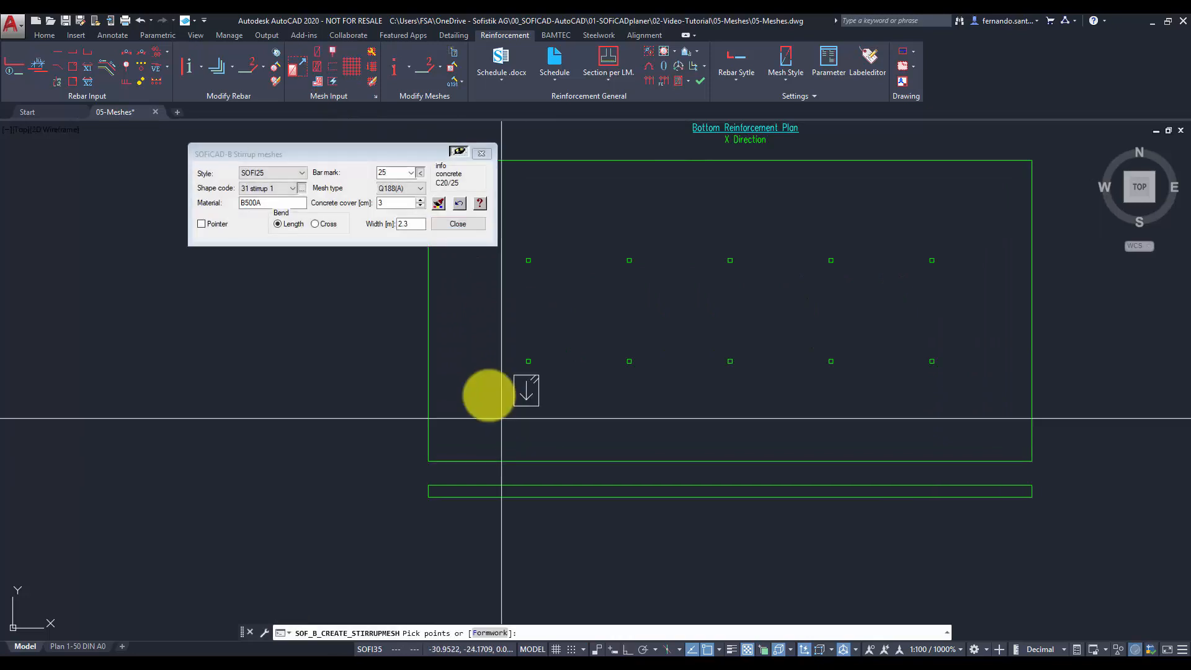
left_click(303, 189)
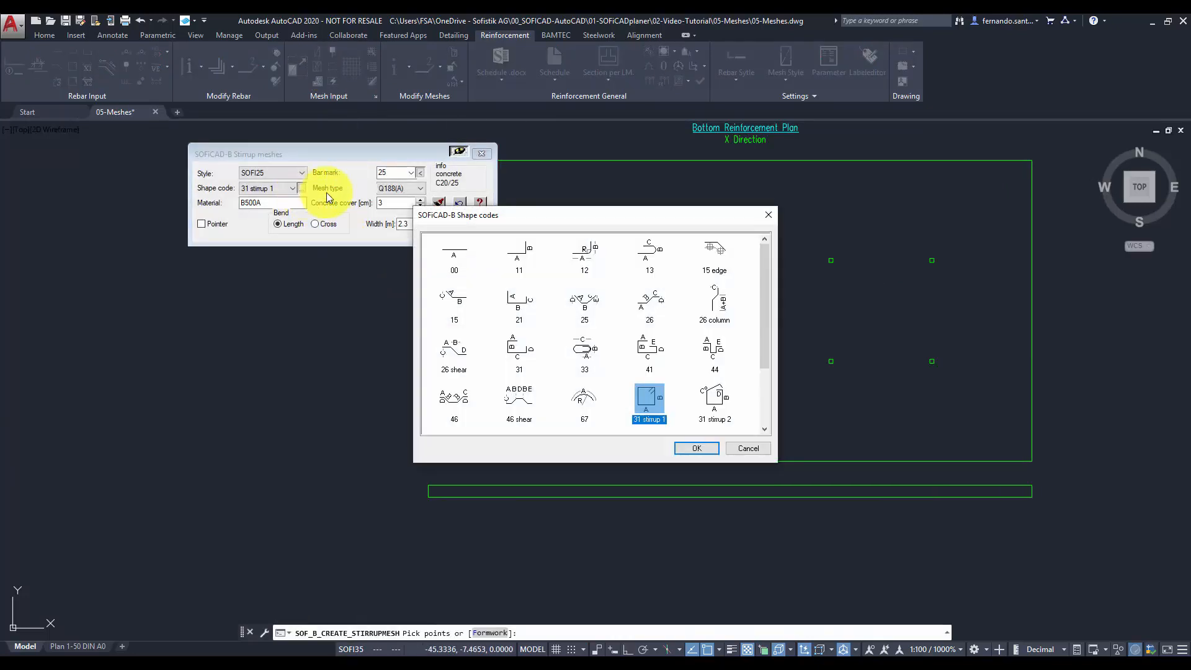
left_click(532, 317)
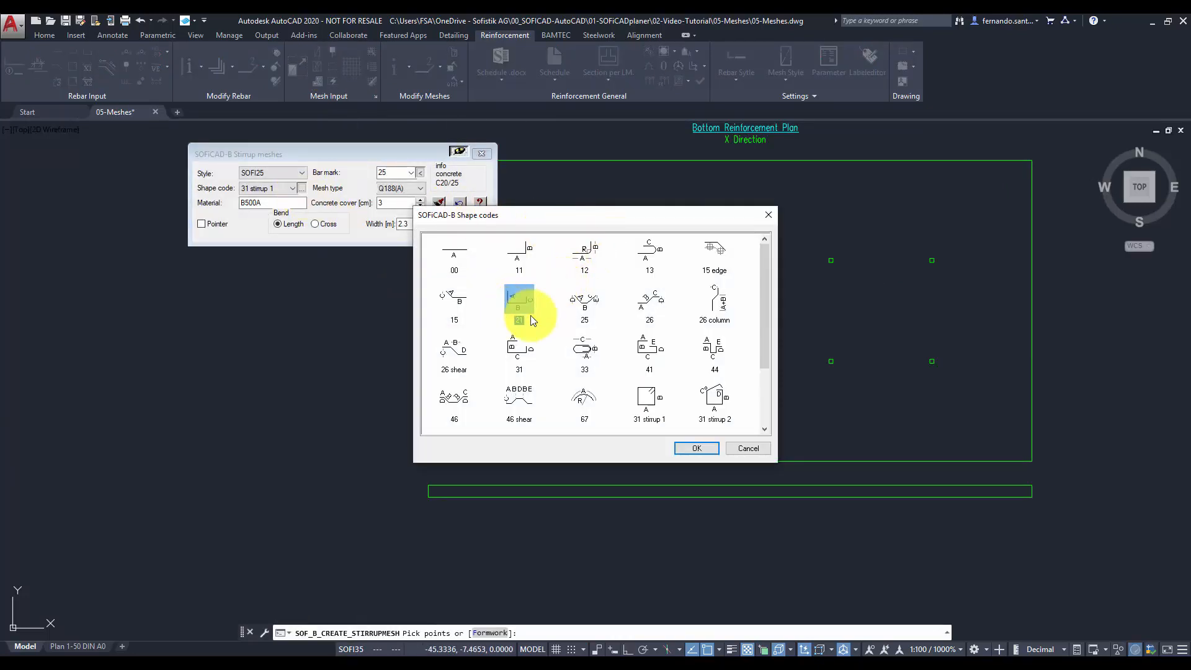
left_click(697, 448)
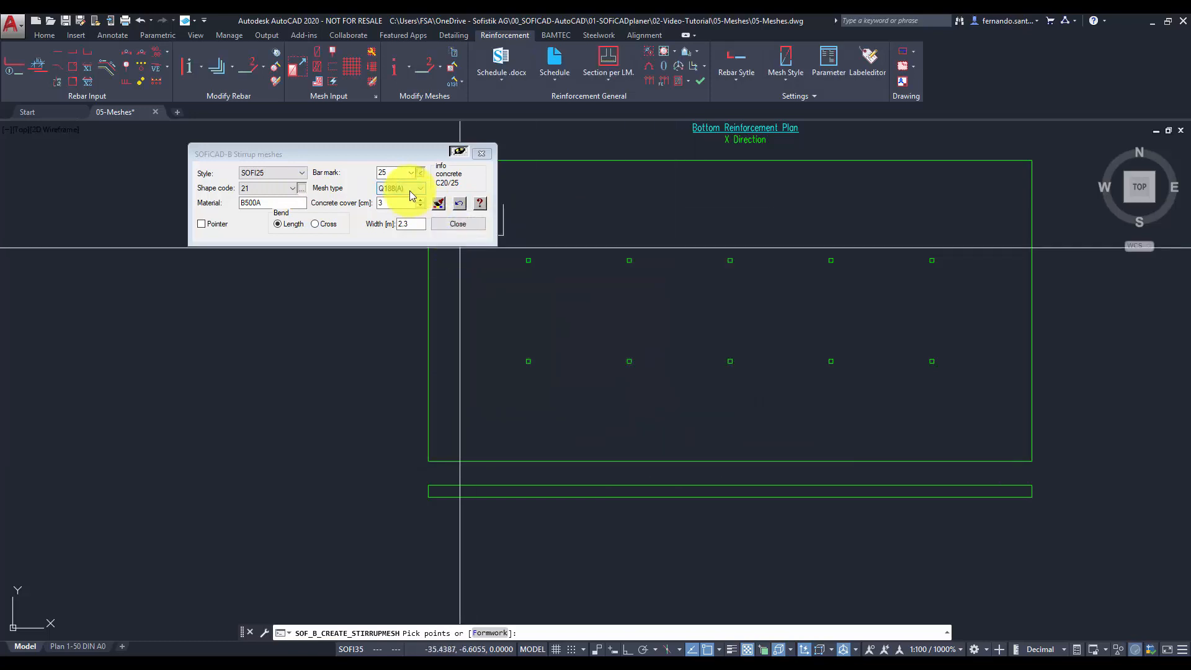
Fit the Q188(A) stirrup mesh to the left and top formwork edges of the slab section with 1 m legs, and place its profile outside the left end.
left_click(496, 632)
scroll(434, 493, "up", 8)
left_click(380, 473)
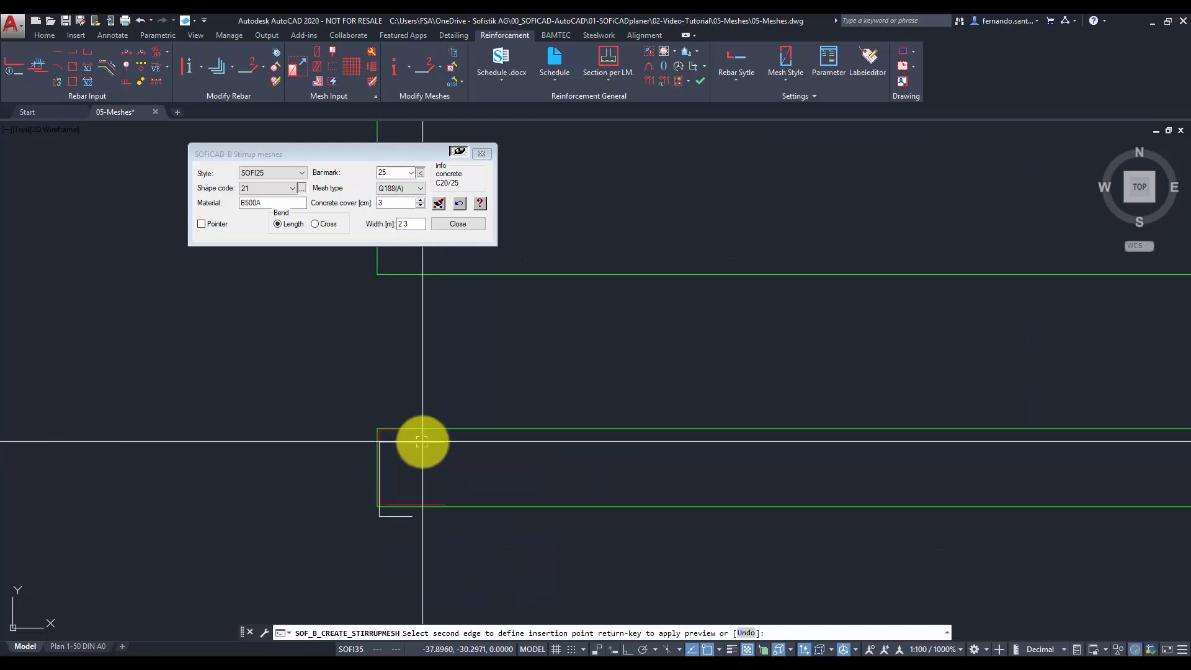
left_click(430, 429)
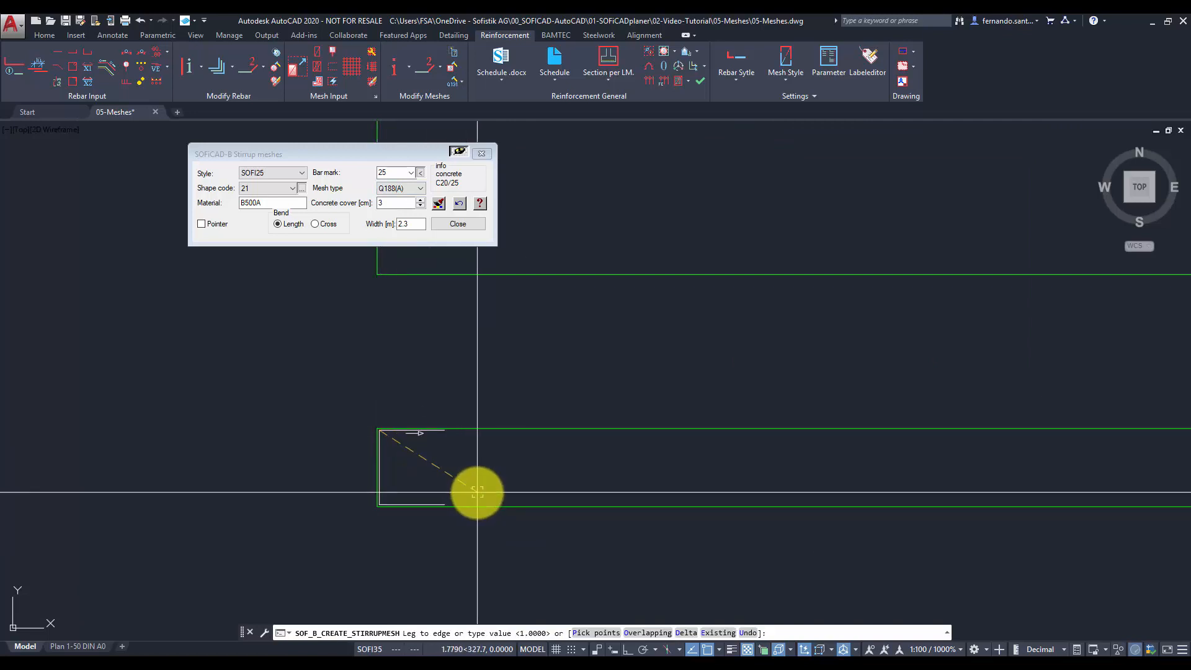
type("1")
key("Return")
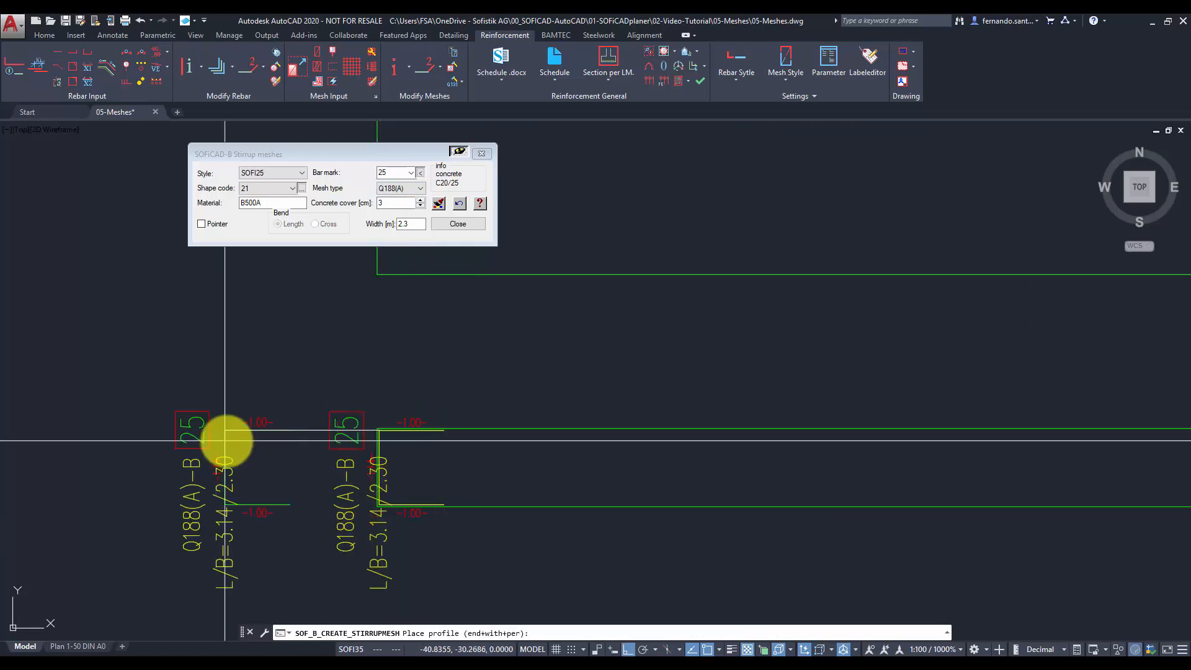
scroll(130, 490, "down", 4)
left_click(140, 508)
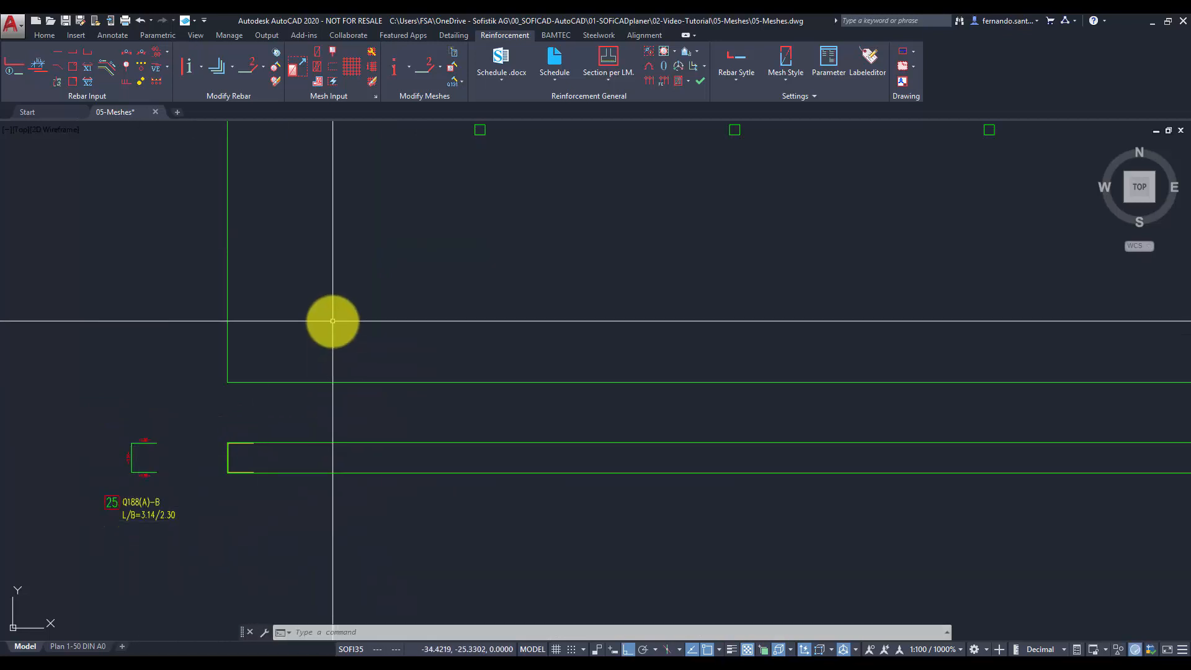
Start a mesh row in the plan using the bent Q188(A)-B stirrup mesh as its single mesh.
middle_click_drag(332, 323, 418, 427)
scroll(418, 428, "down", 2)
middle_click_drag(430, 245, 452, 367)
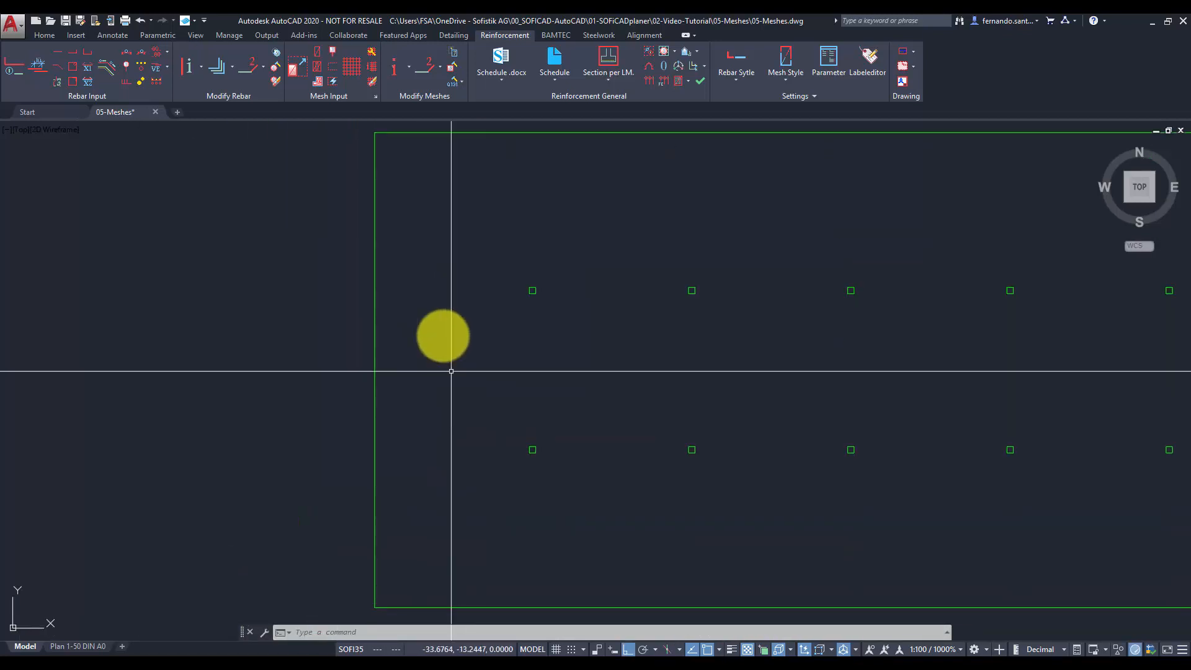
left_click(318, 67)
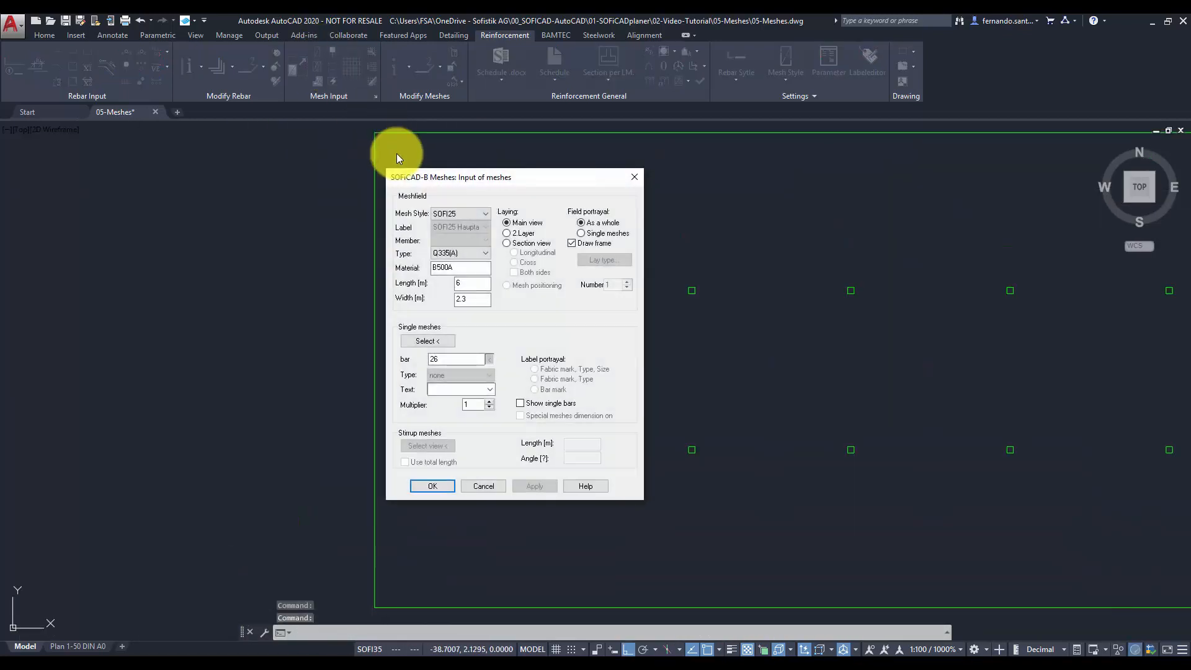
left_click(442, 340)
middle_click_drag(438, 465, 456, 339)
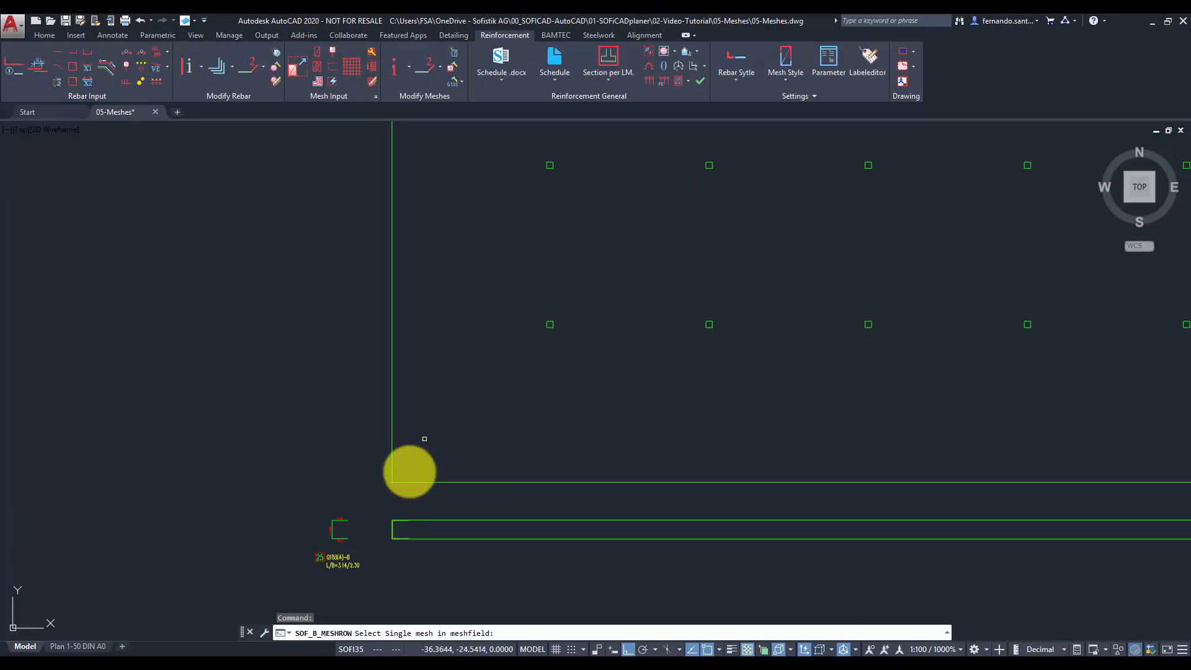
left_click(339, 545)
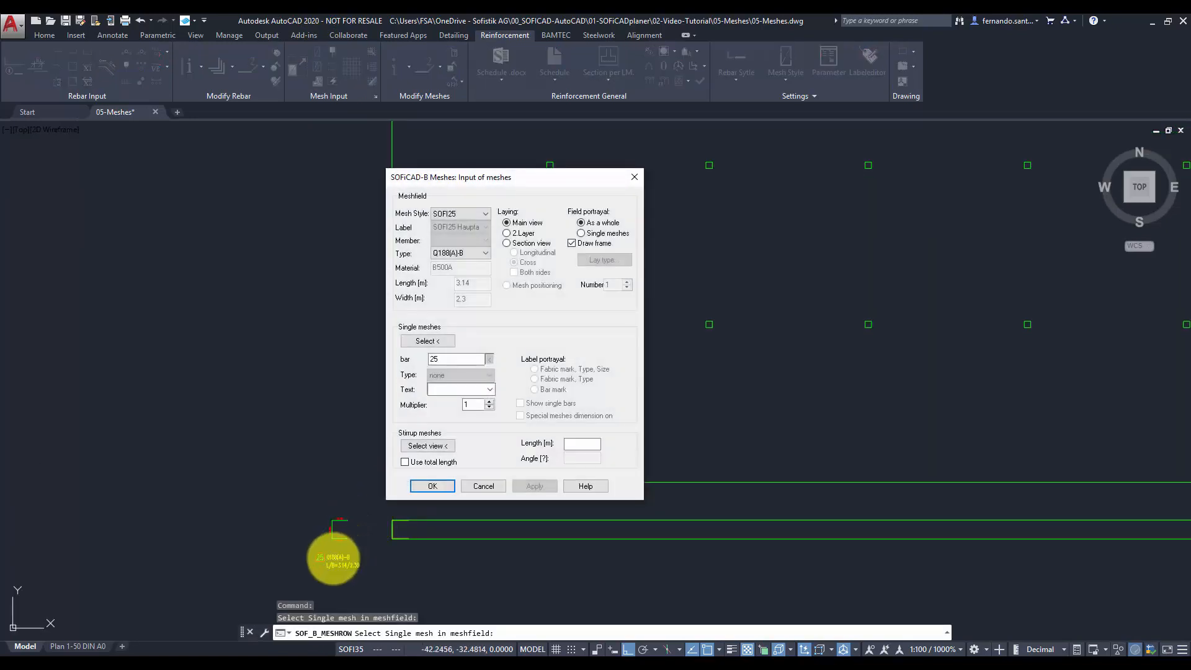
Choose the upper 1 m leg of the bent mesh profile as the leg shown in plan, with a 0 viewing angle.
left_click(439, 445)
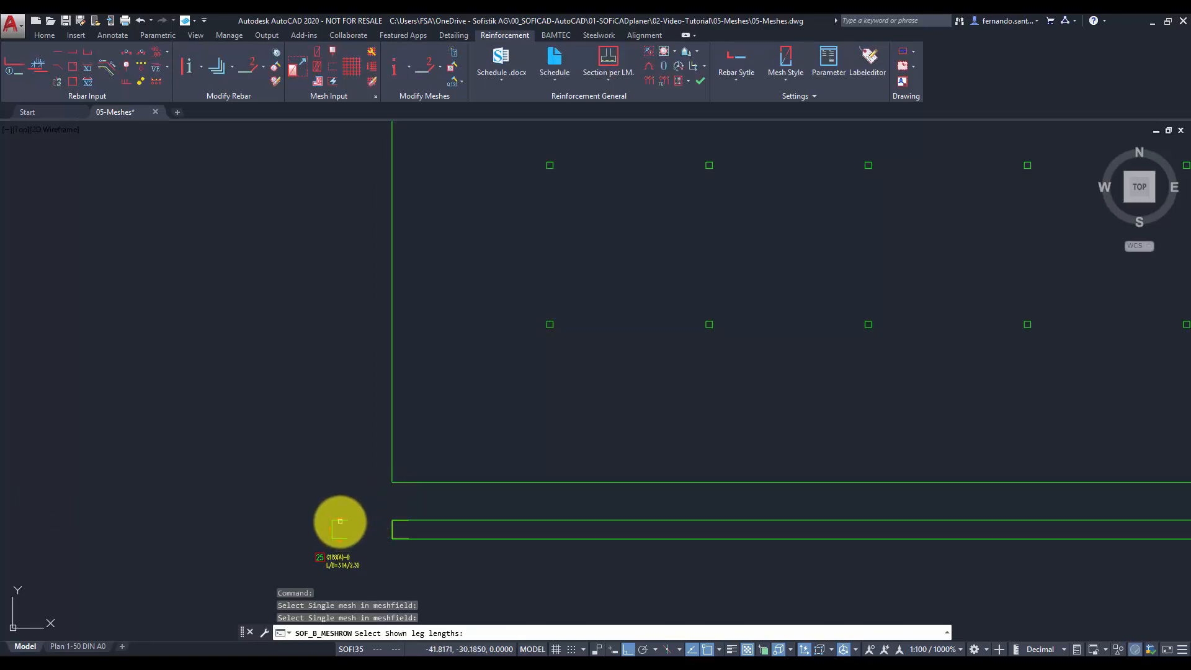
scroll(339, 521, "up", 3)
left_click(339, 521)
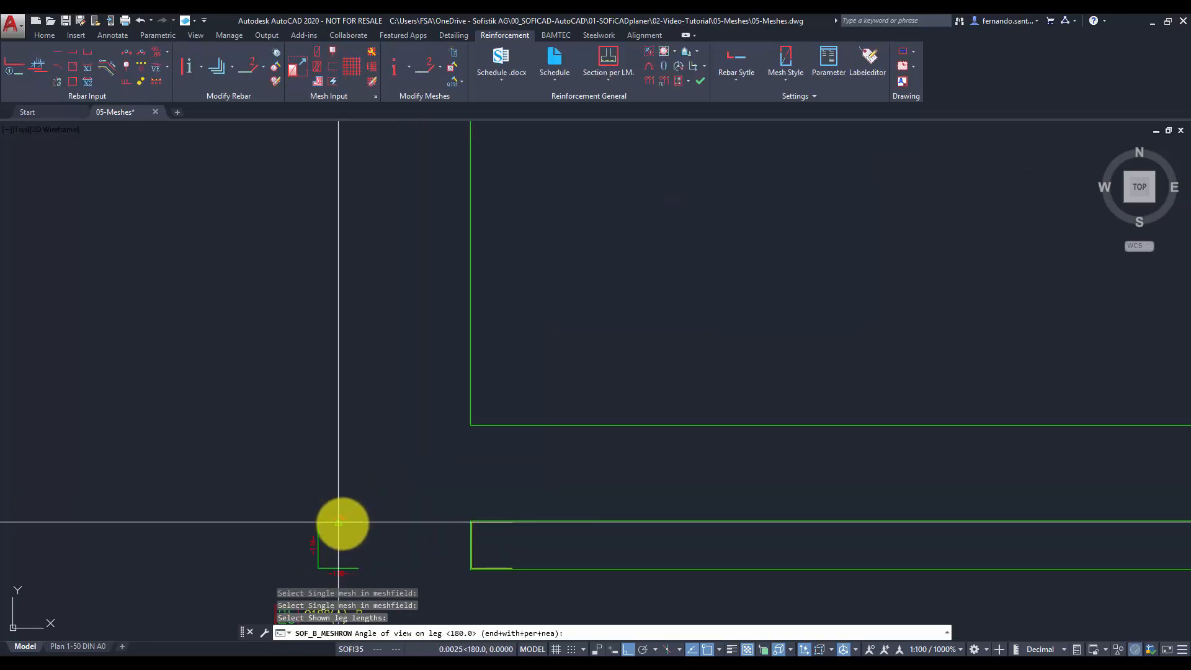
left_click(383, 539)
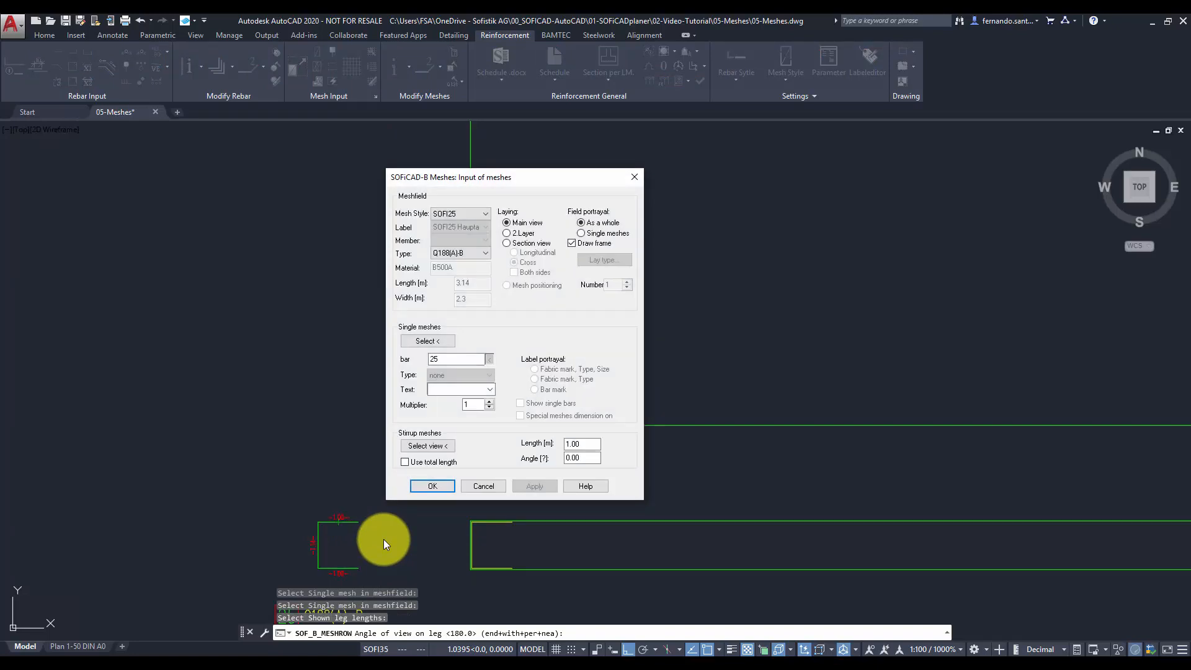
left_click(428, 487)
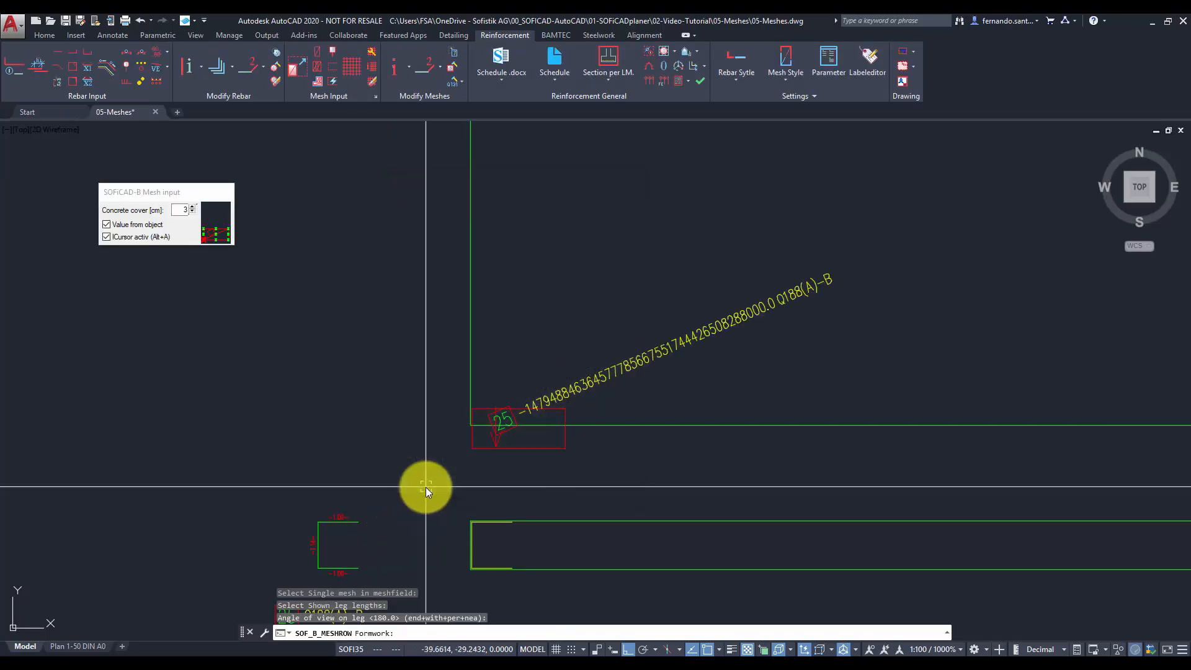
Lay the mesh row along the slab's left edge, from the upper to the lower formwork edge, as 1 bespoke mesh (2.18m) + 12 meshes with 0.00m lap.
scroll(427, 486, "down", 4)
scroll(458, 223, "up", 5)
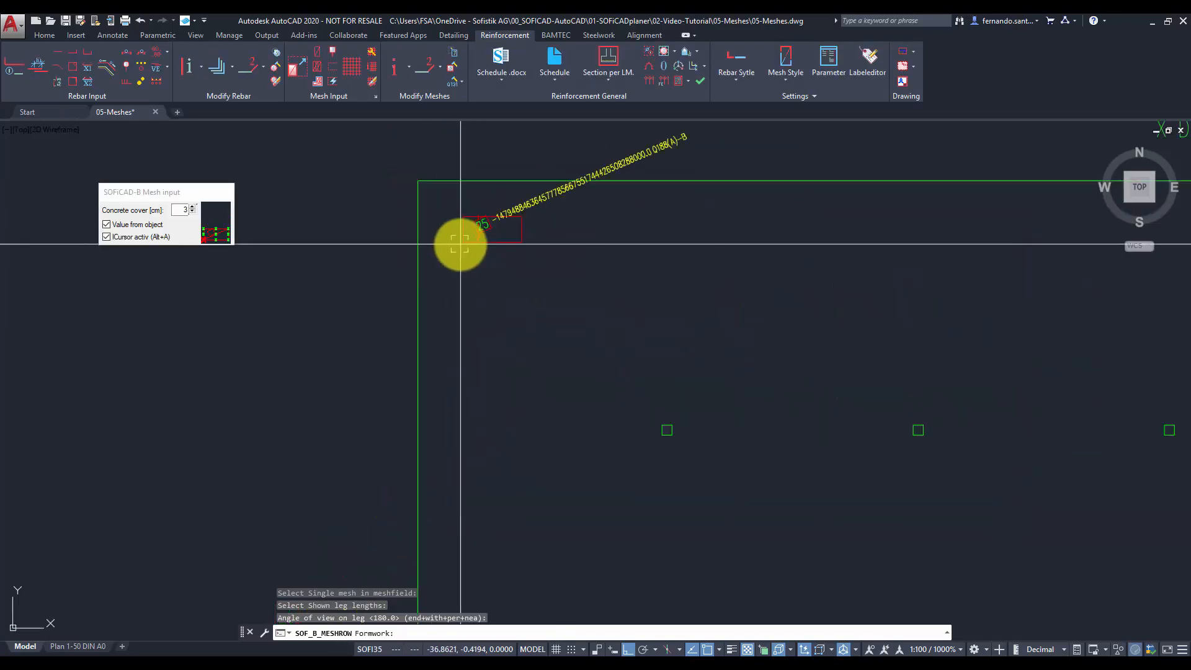
left_click(420, 229)
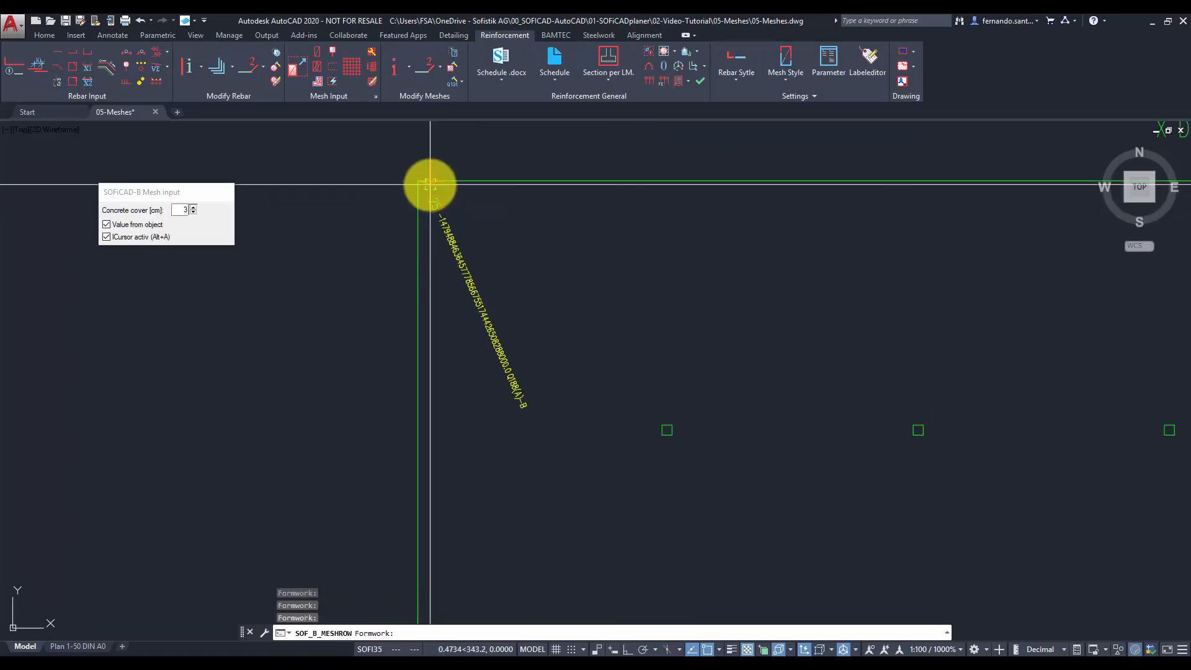
scroll(427, 261, "down", 2)
middle_click_drag(431, 342, 462, 127)
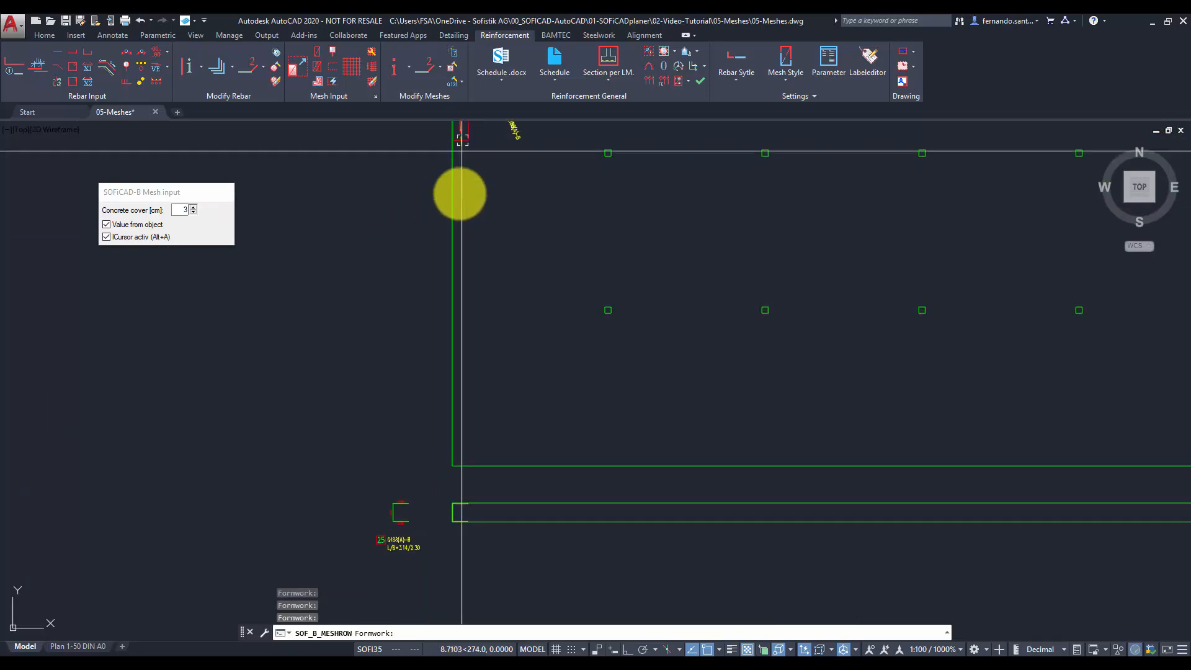
scroll(459, 472, "up", 4)
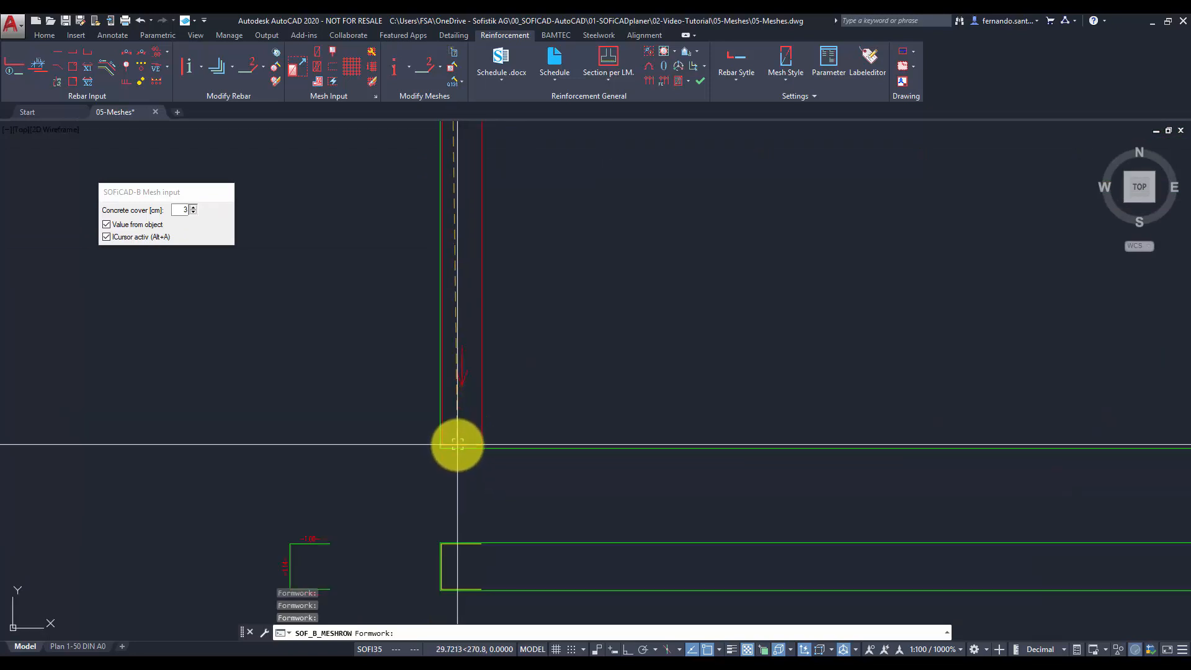
left_click(457, 448)
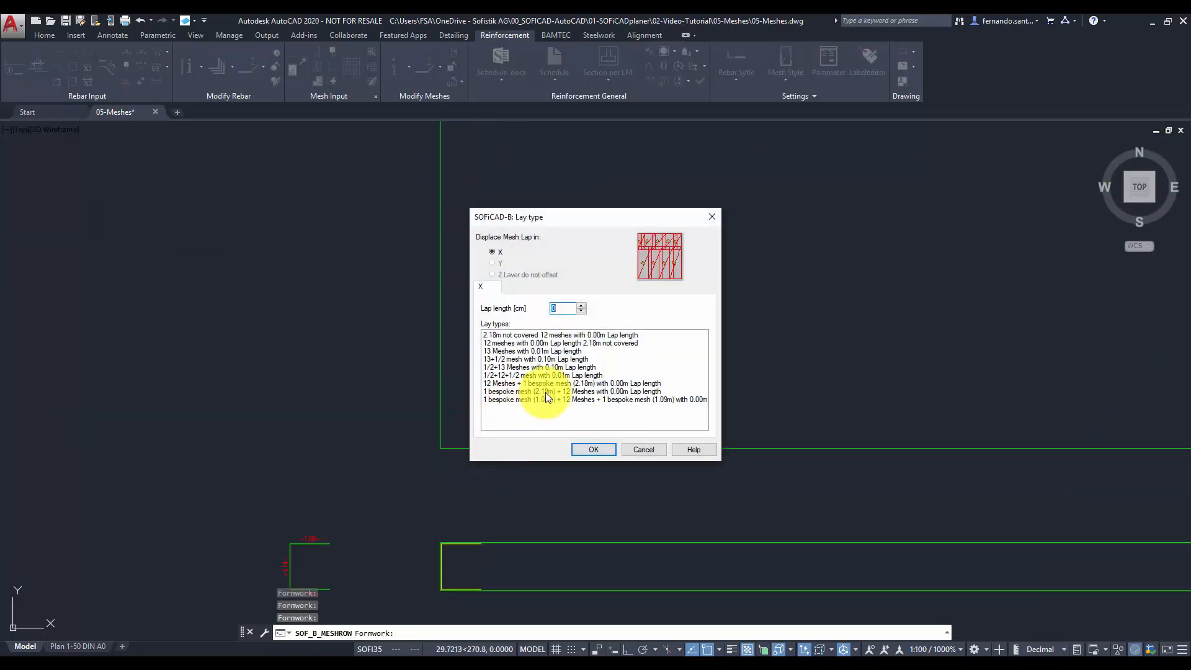
left_click(592, 449)
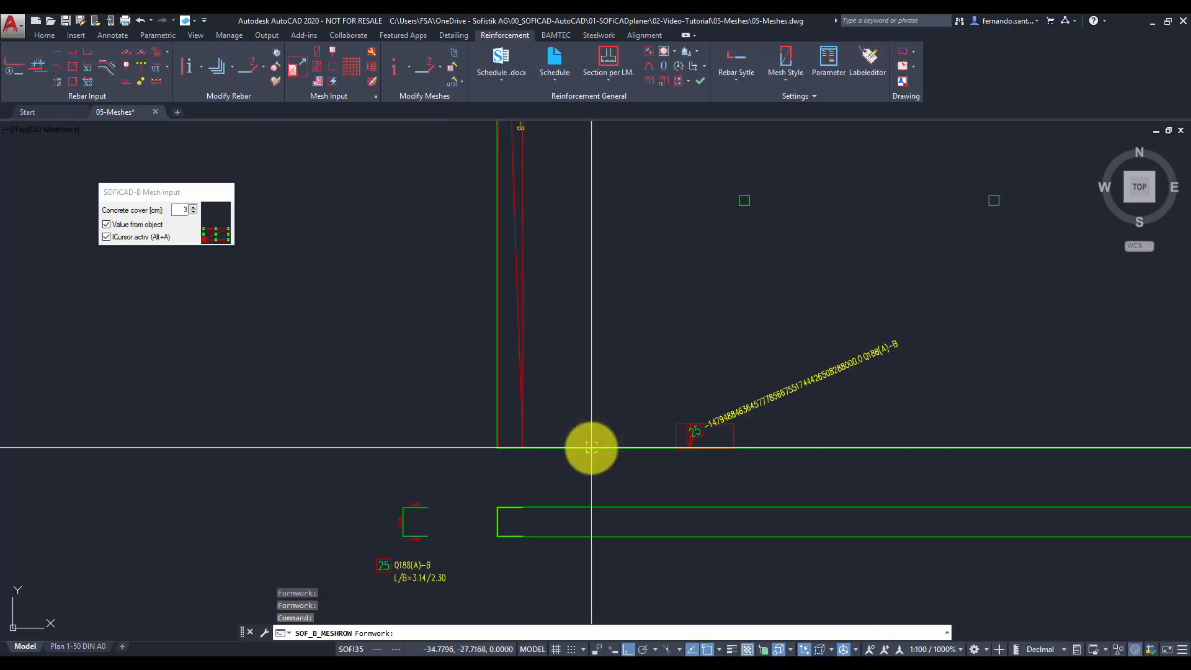
key("Escape")
Generate the bespoke stirrup mesh from the mesh row laying and place its profile directly above the existing stirrup profile.
middle_click_drag(574, 218, 588, 447)
scroll(548, 292, "up", 4)
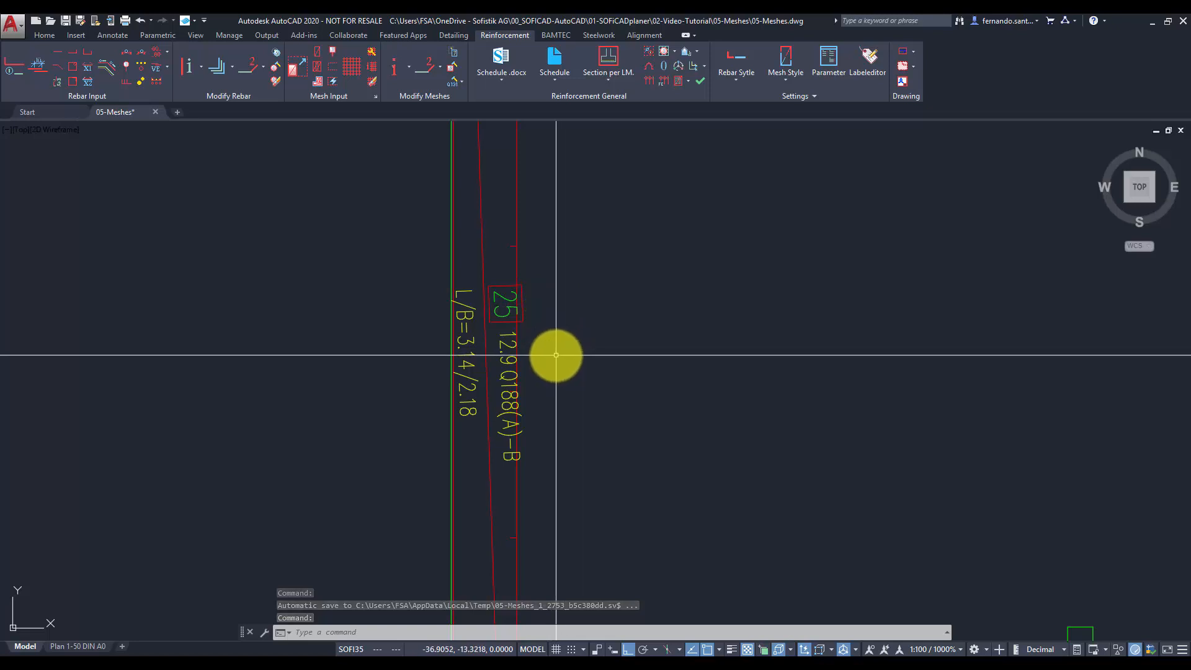
scroll(555, 355, "down", 3)
key("Escape")
scroll(576, 401, "down", 2)
middle_click_drag(576, 401, 529, 331)
left_click(325, 75)
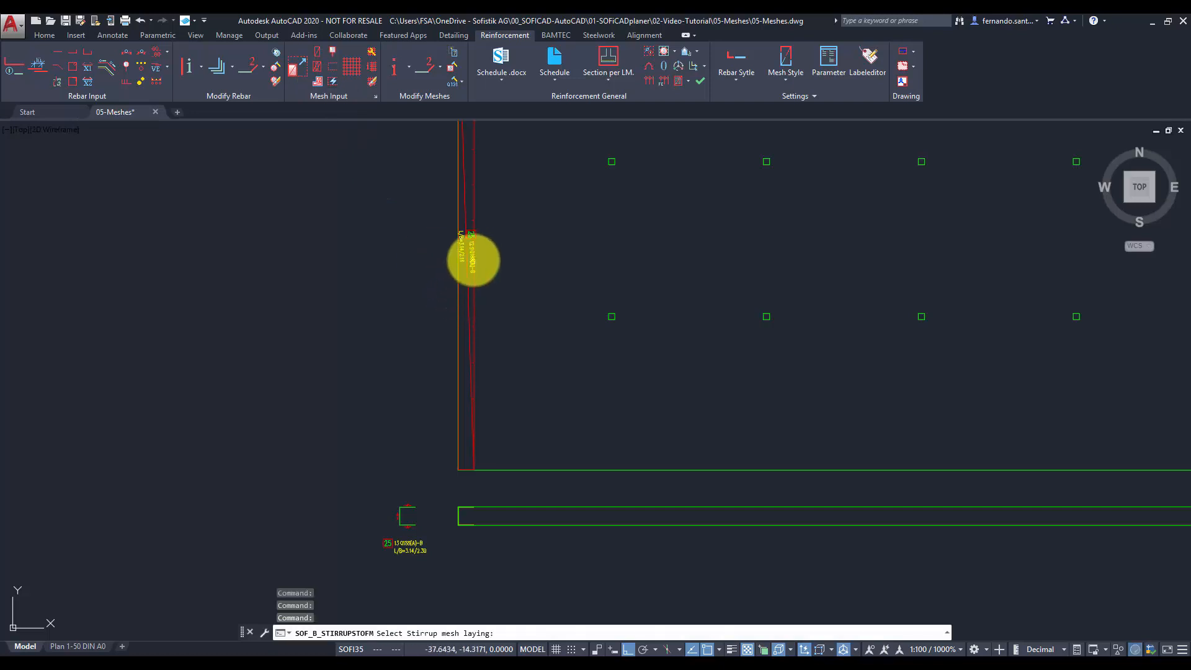
left_click(473, 259)
scroll(421, 441, "up", 2)
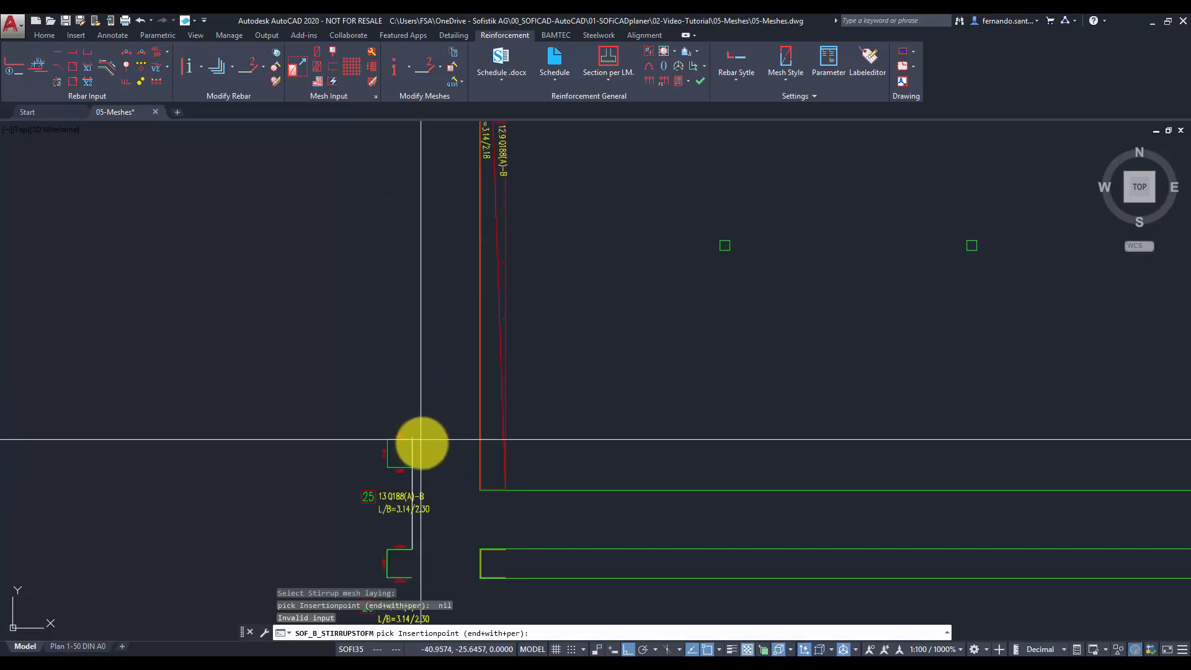
left_click(417, 444)
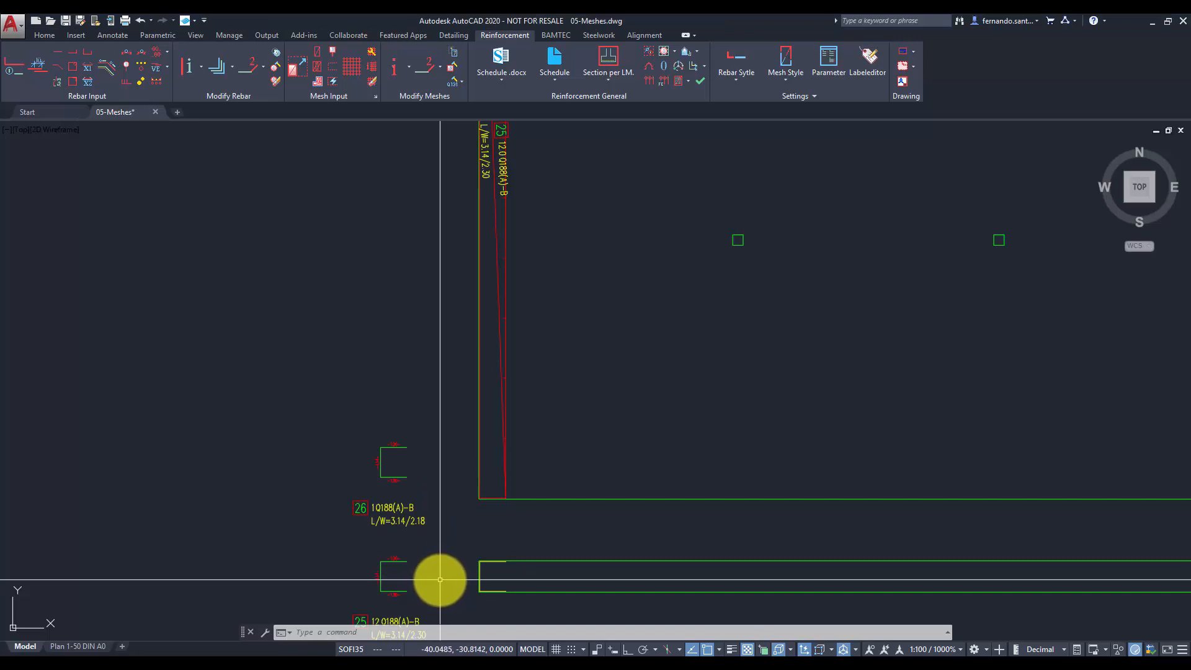
Examine the labels of both stirrup profiles and of the mesh row along the slab's left edge.
scroll(505, 405, "up", 5)
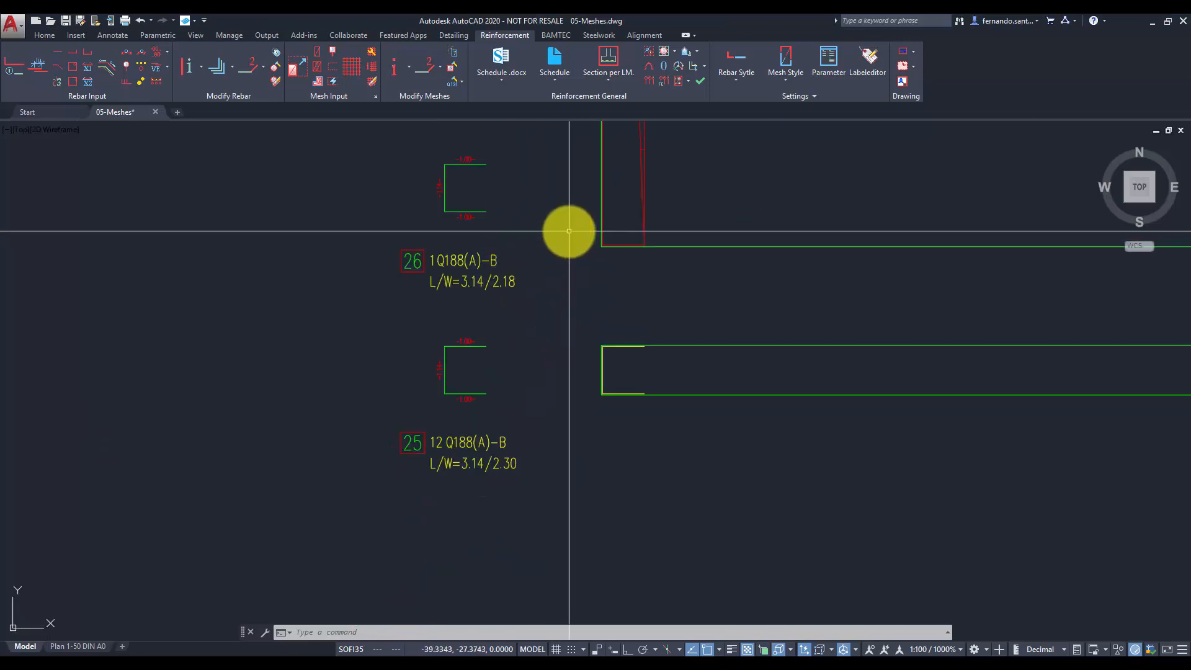
middle_click_drag(569, 231, 579, 277)
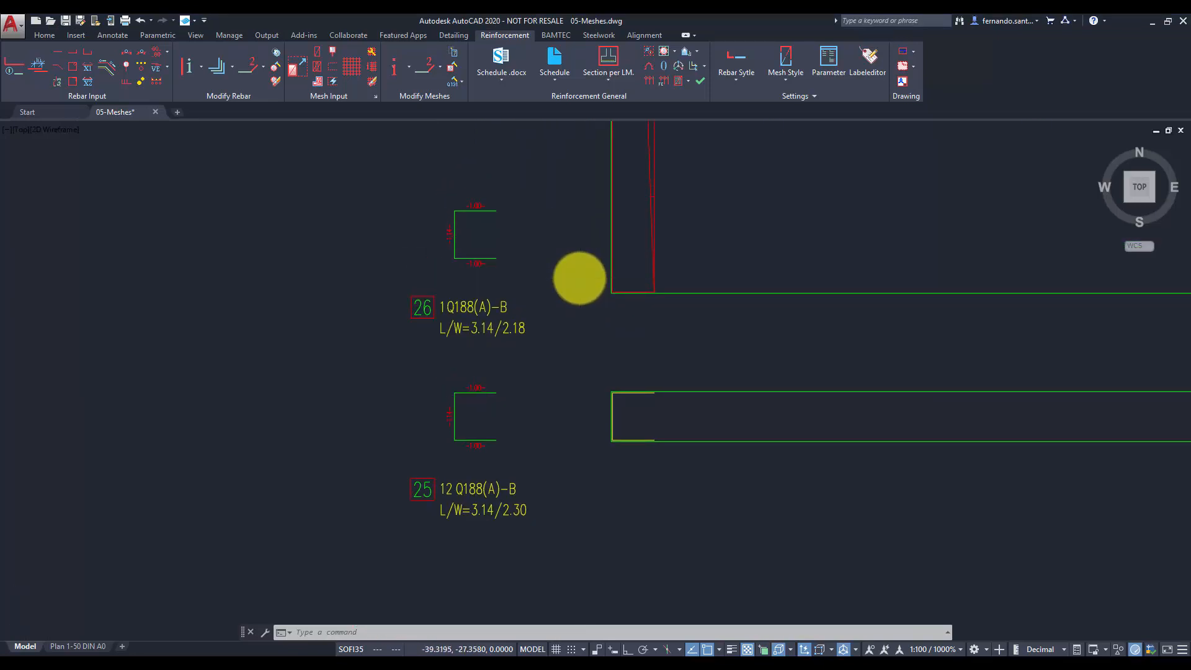
scroll(580, 277, "down", 6)
middle_click_drag(637, 176, 661, 415)
scroll(631, 375, "up", 4)
scroll(631, 376, "up", 2)
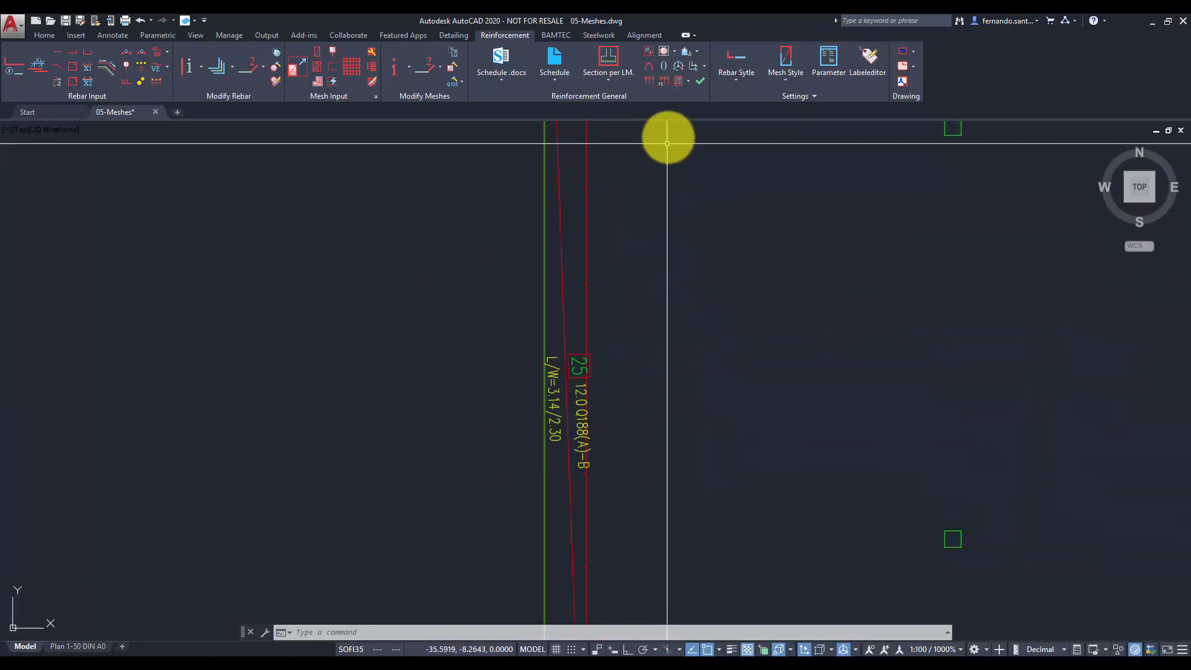
mouse_move(701, 223)
middle_mouse_down()
mouse_move(712, 334)
mouse_move(695, 669)
middle_mouse_up()
scroll(765, 427, "down", 2)
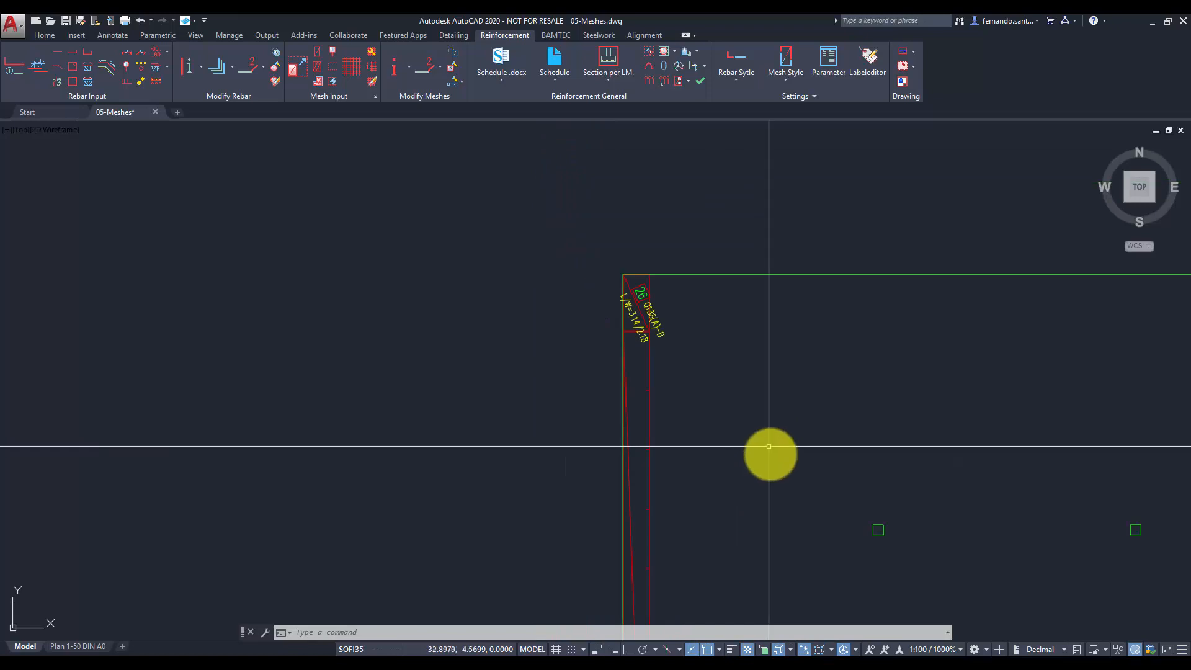
mouse_move(769, 453)
middle_mouse_down()
mouse_move(752, 252)
mouse_move(758, 299)
middle_mouse_up()
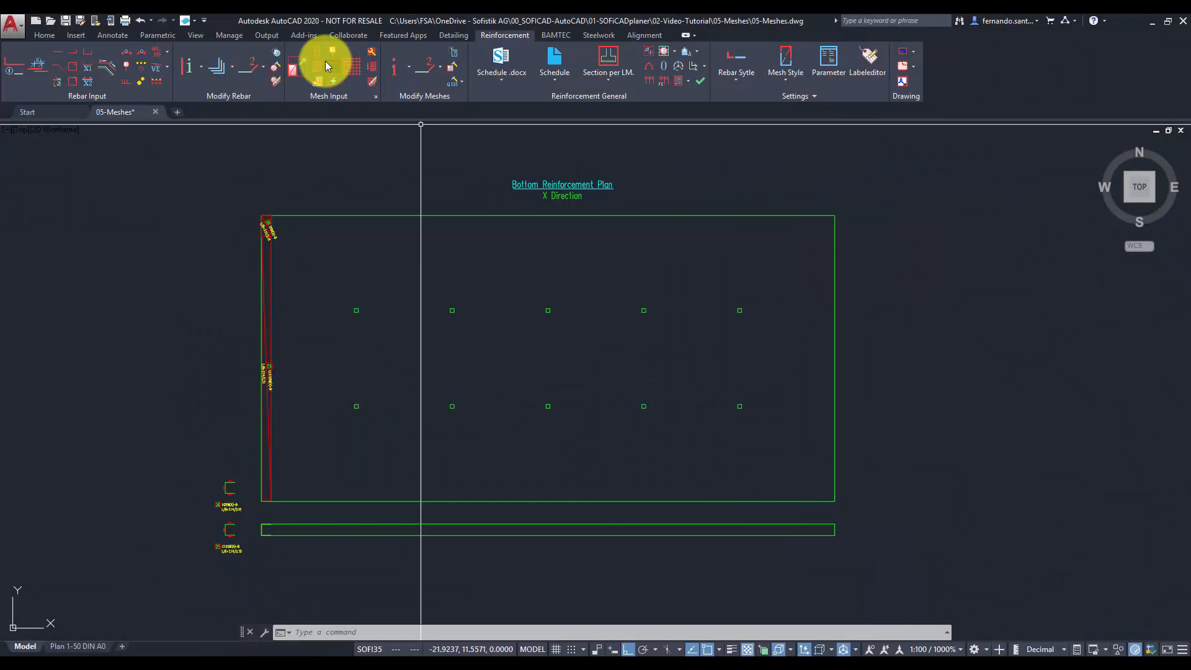
Review the mesh types offered for mesh input under the DIN standard, without laying a mesh.
left_click(325, 60)
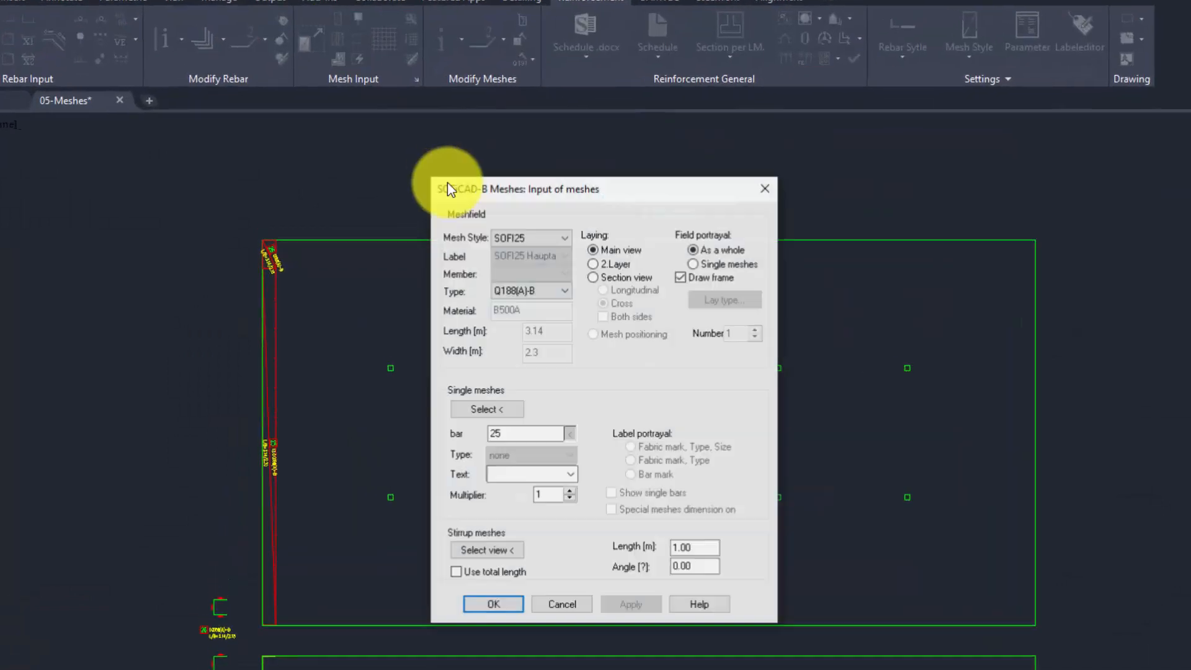
left_click(462, 255)
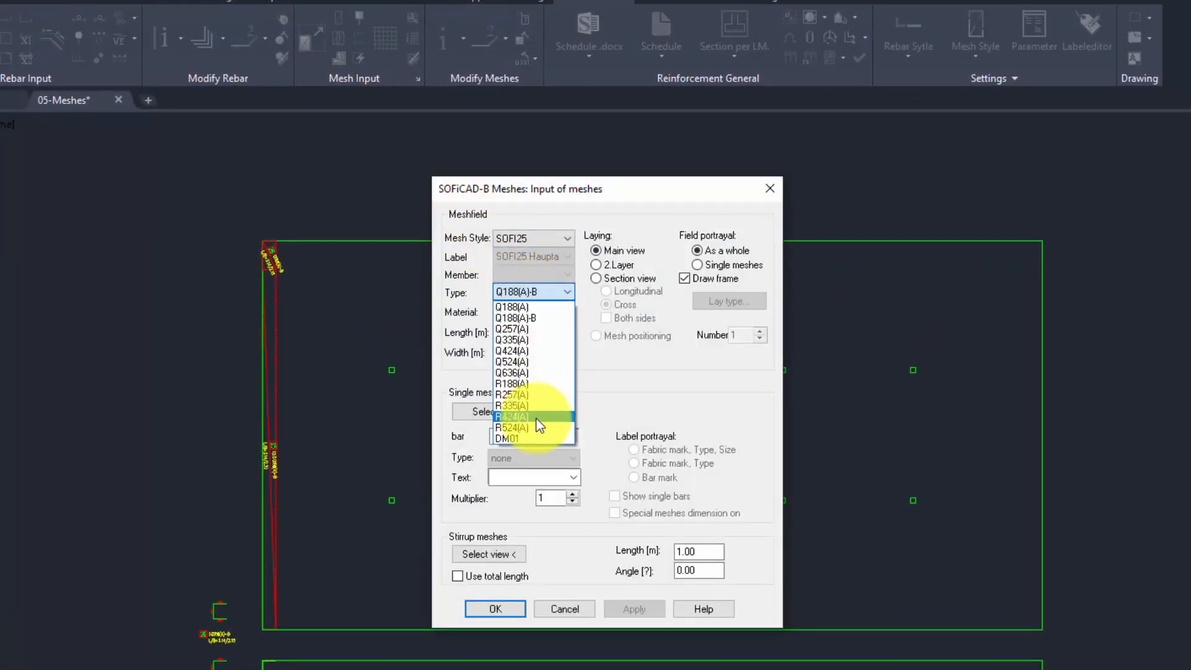
left_click(774, 193)
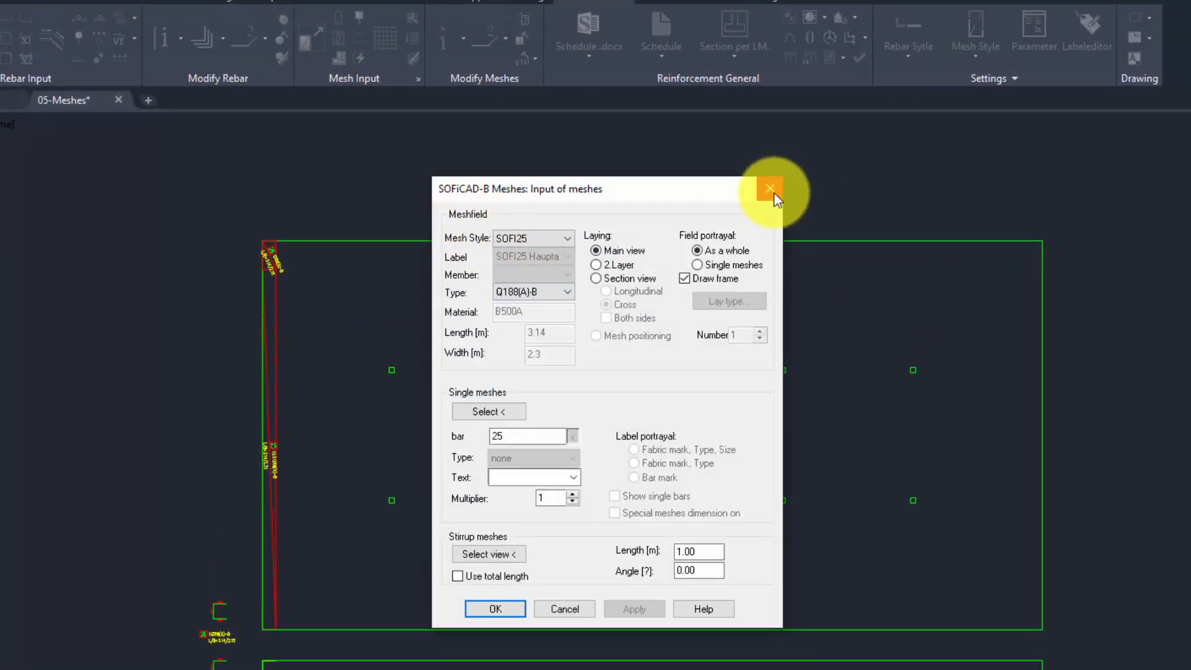
left_click(774, 192)
Set the country standard for rebar, meshes and spacers to US, aci-318-08.
left_click(1035, 39)
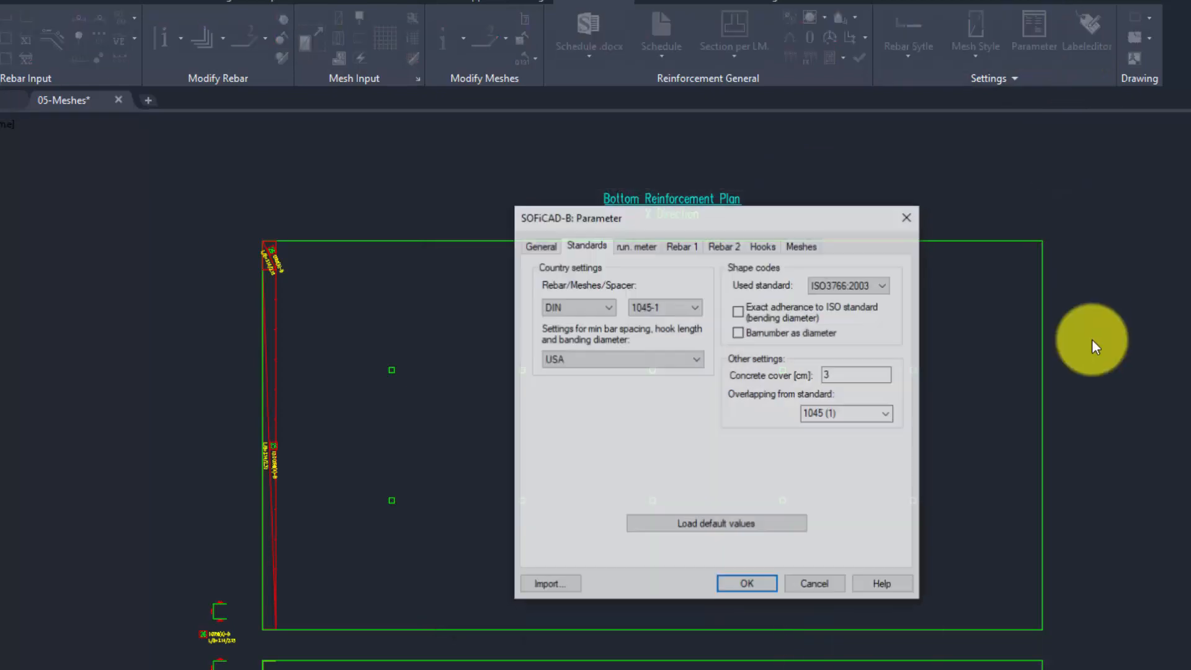
left_click(606, 307)
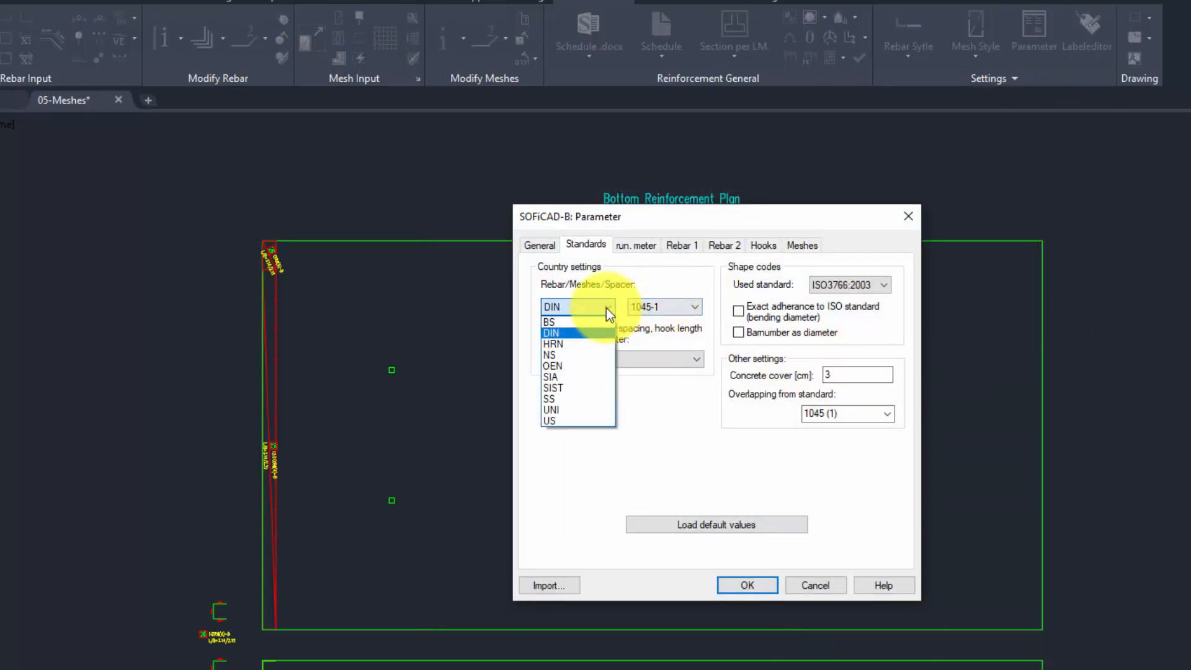
left_click(588, 419)
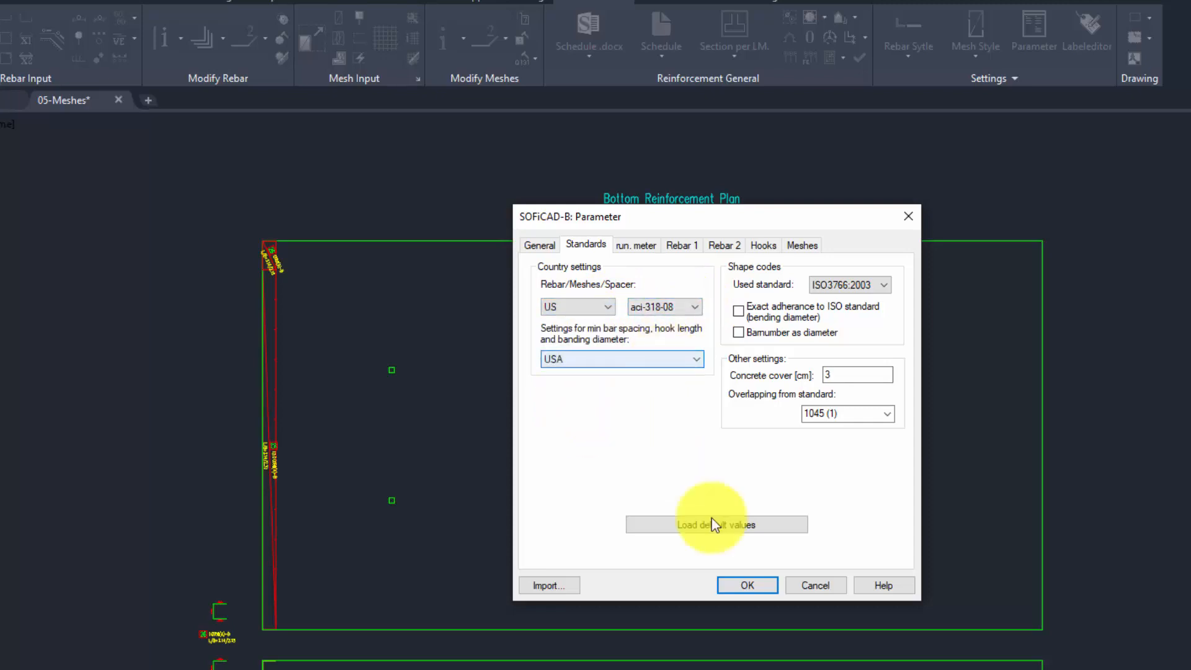
left_click(761, 586)
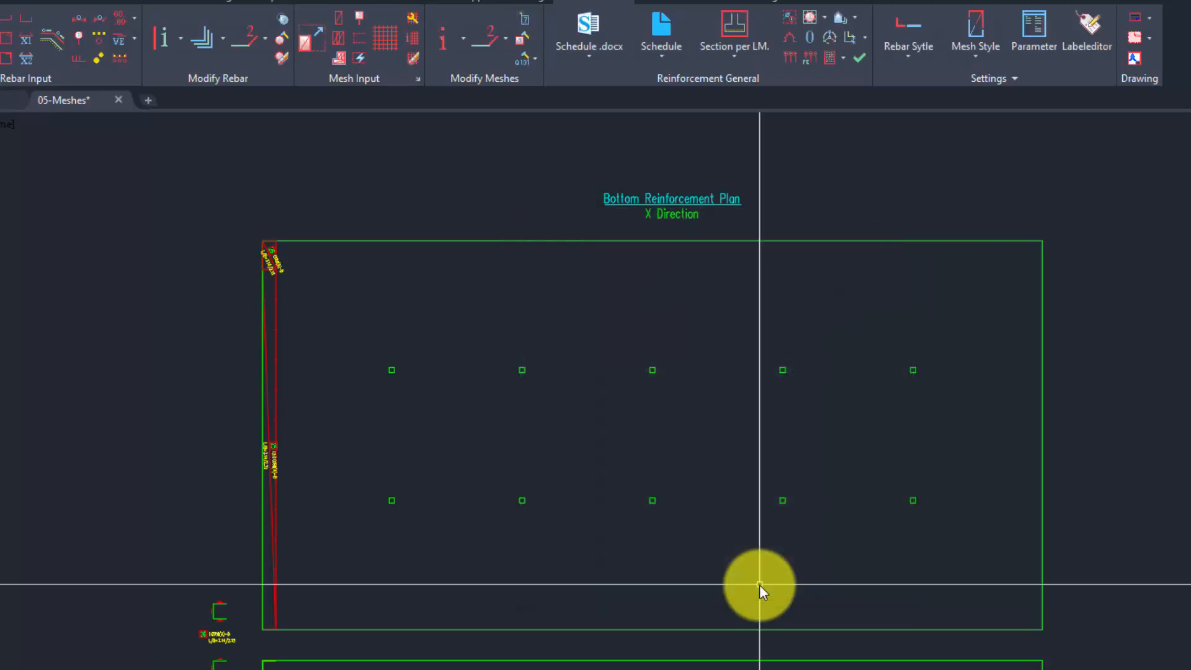
Review the mesh types offered for mesh input under the US standard, without laying a mesh.
left_click(335, 20)
left_click(567, 293)
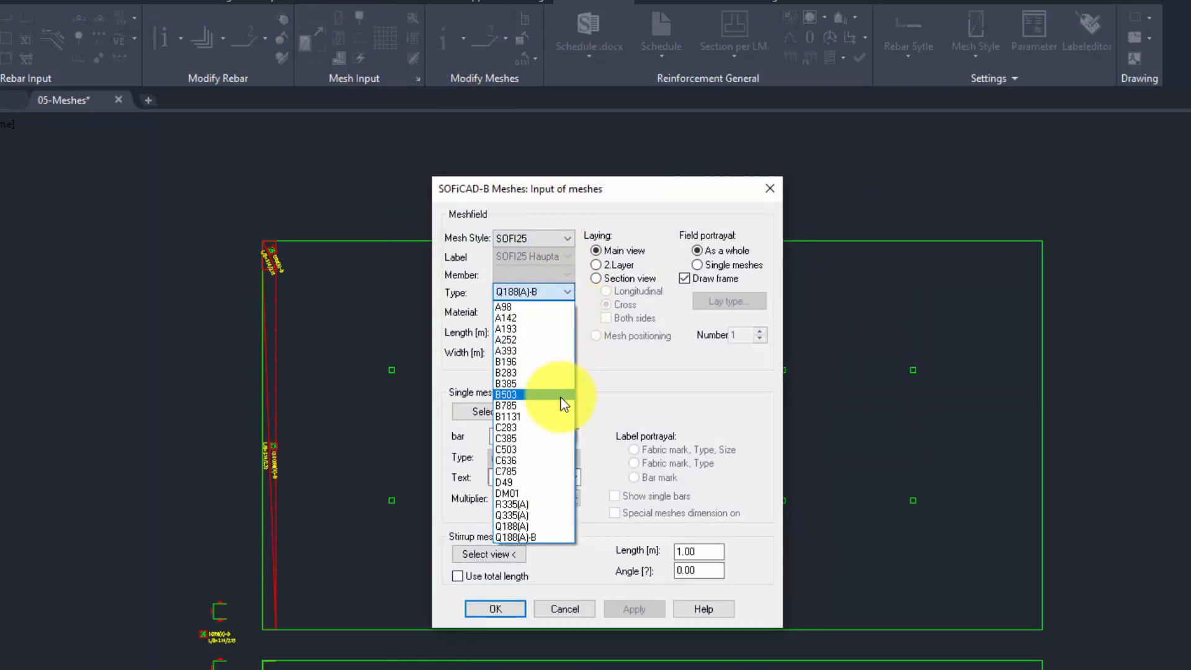
left_click(769, 189)
left_click(770, 189)
Switch to File Explorer, open din.ini from the SOFiCAD 2020 (AutoCAD 2020) program folder and review its Q and R mesh definitions.
left_click(333, 622)
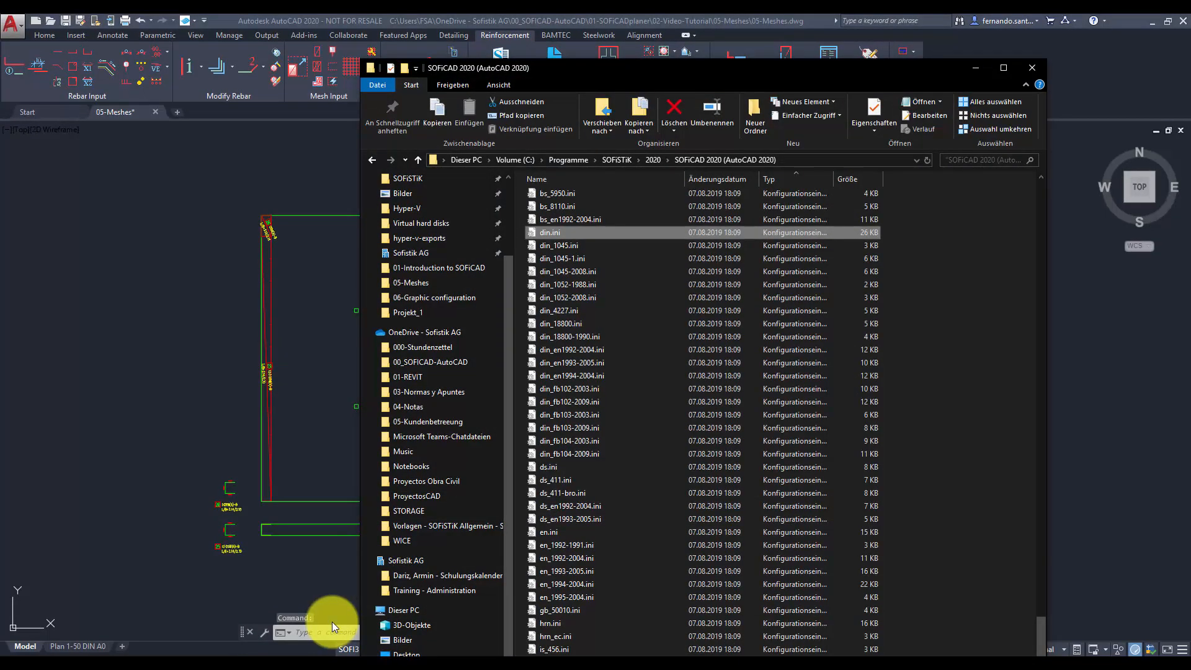
left_click(866, 160)
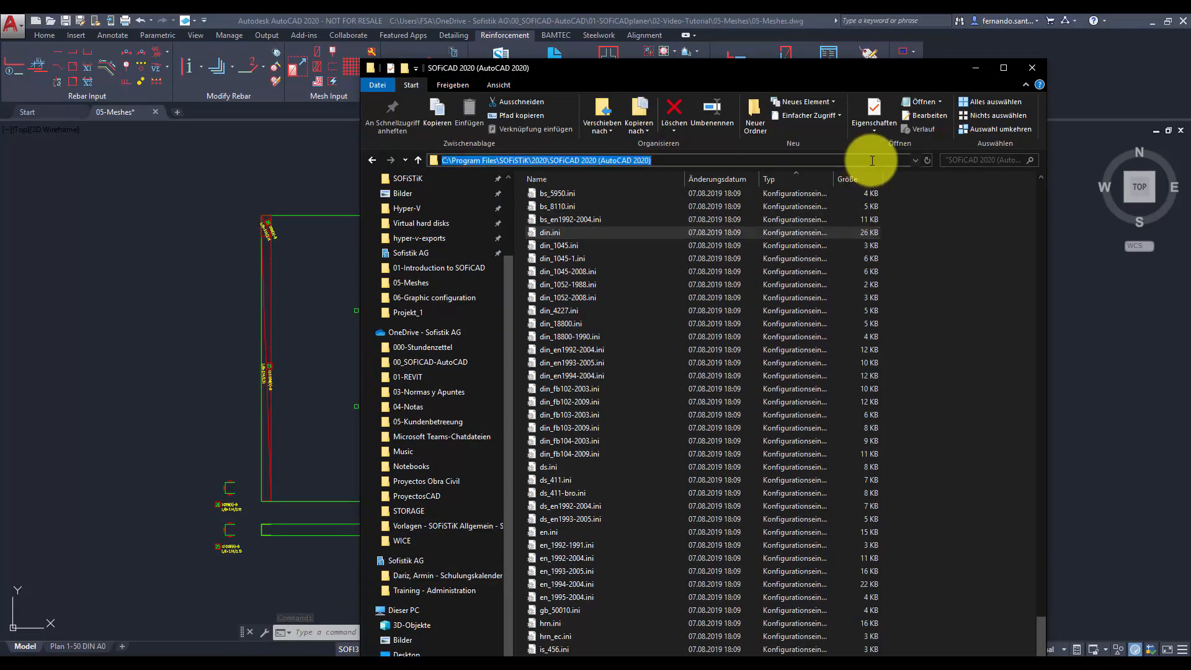
left_click(954, 240)
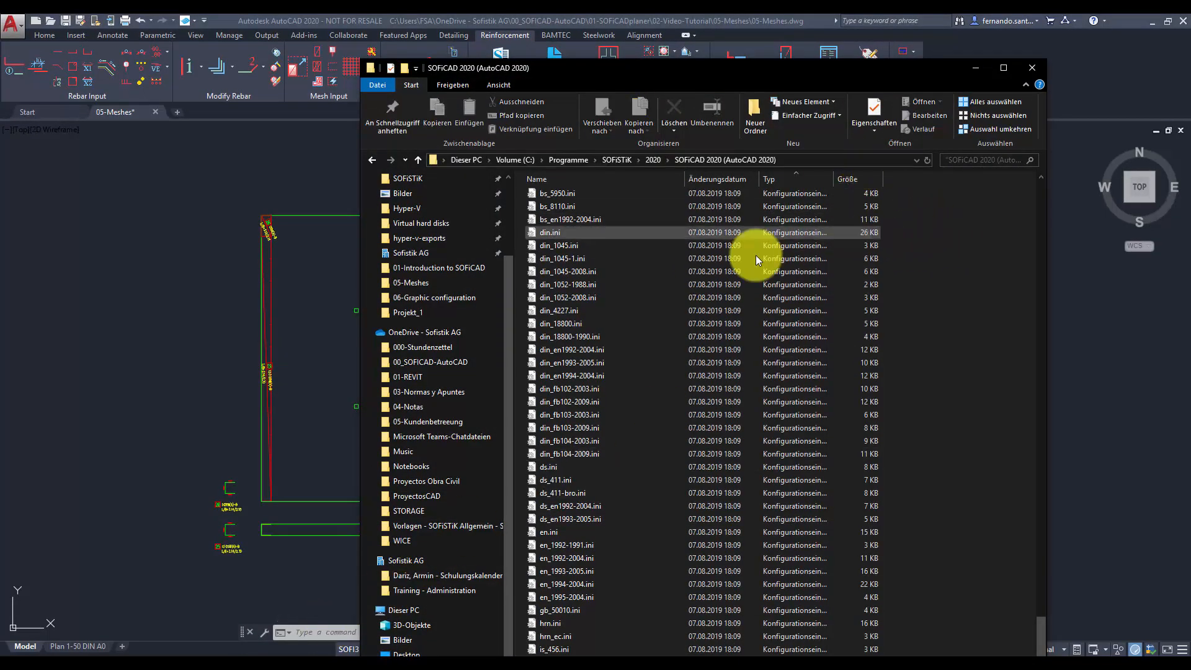
right_click(656, 233)
left_click(672, 240)
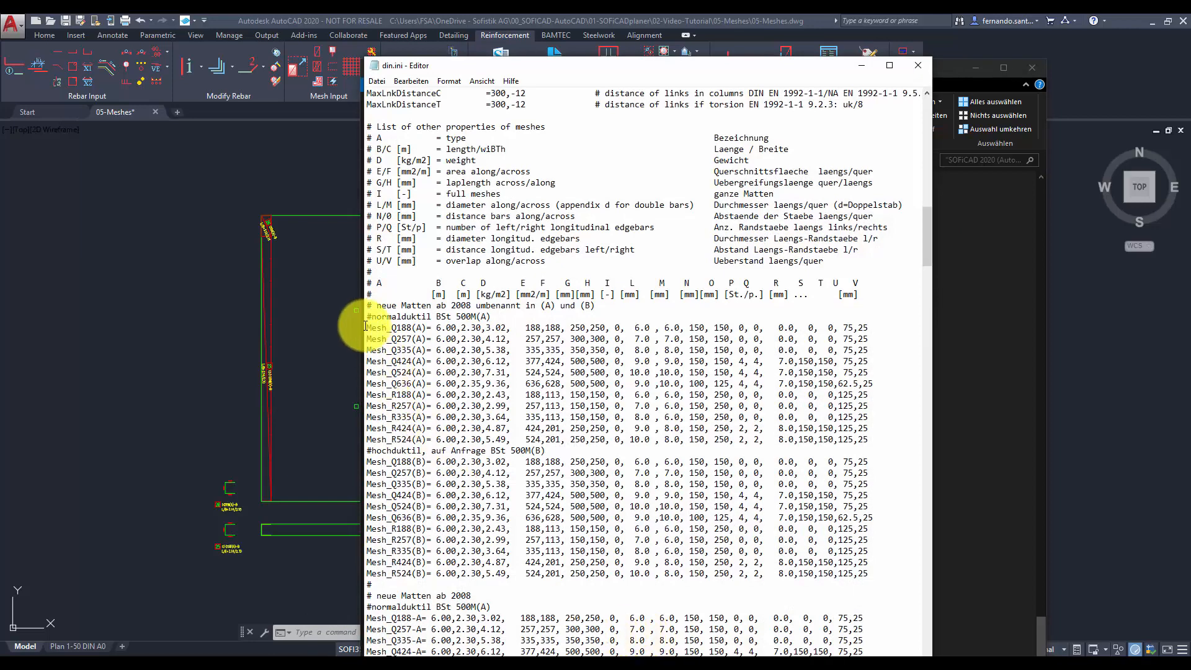
left_click_drag(366, 327, 888, 413)
left_click(883, 514)
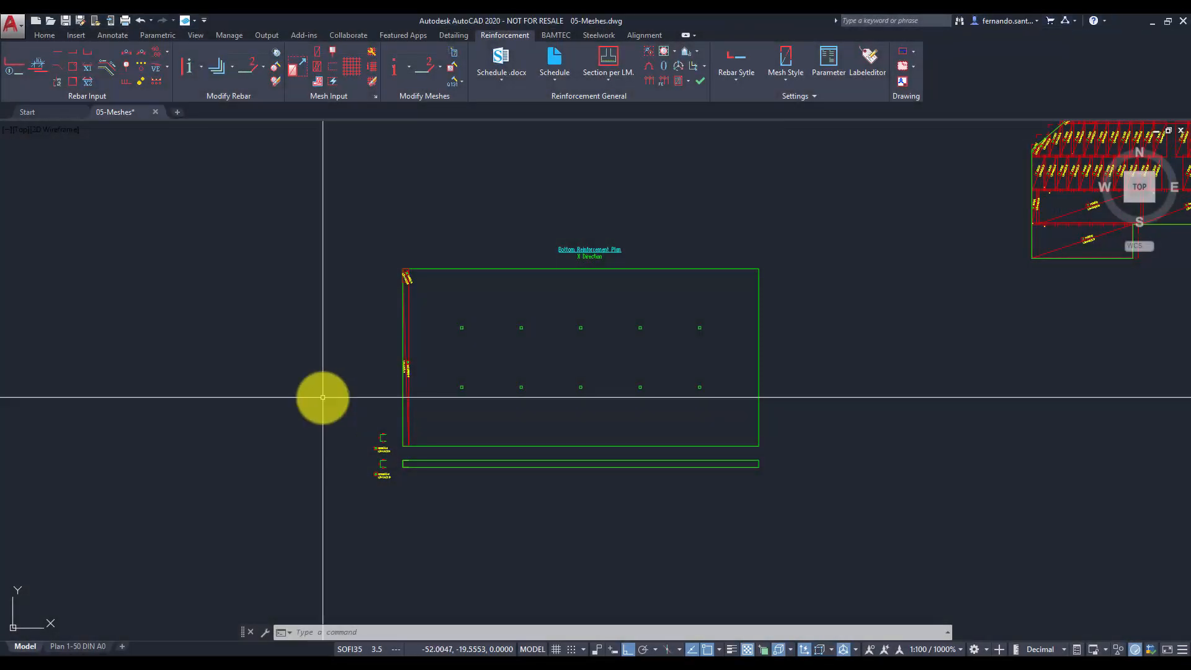
On the Plan 1-50 DIN A0 layout, insert title block PLKO- as a Reinforcement Drawing with Data bank 2020 as the project entry.
left_click(82, 647)
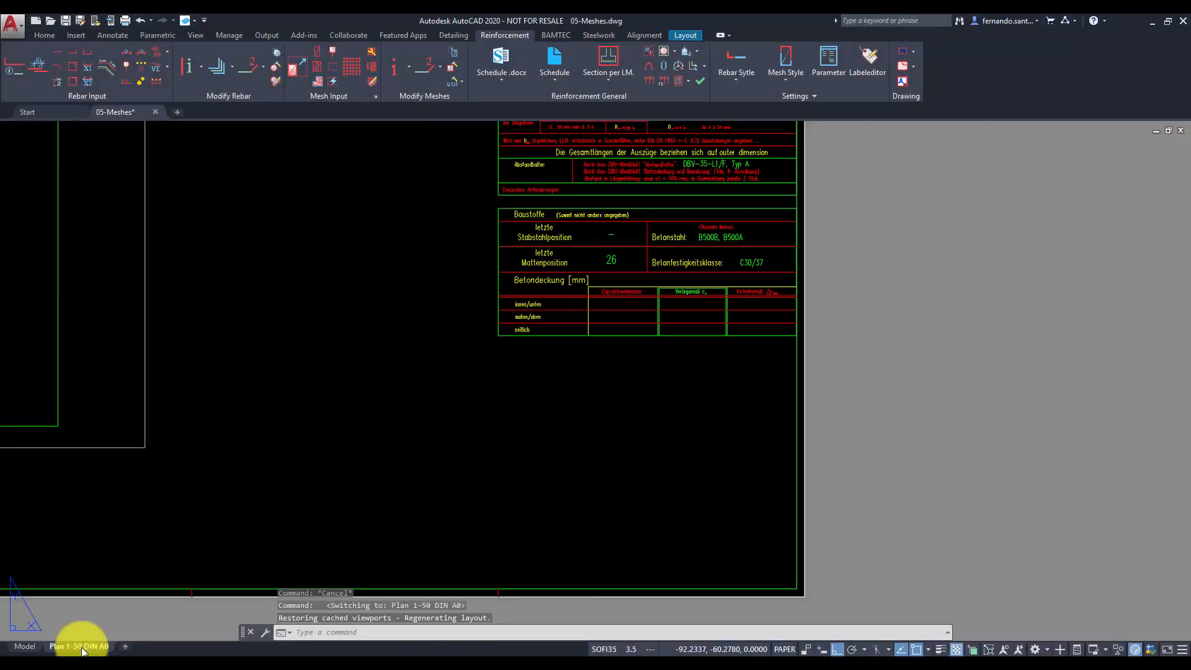
key("Escape")
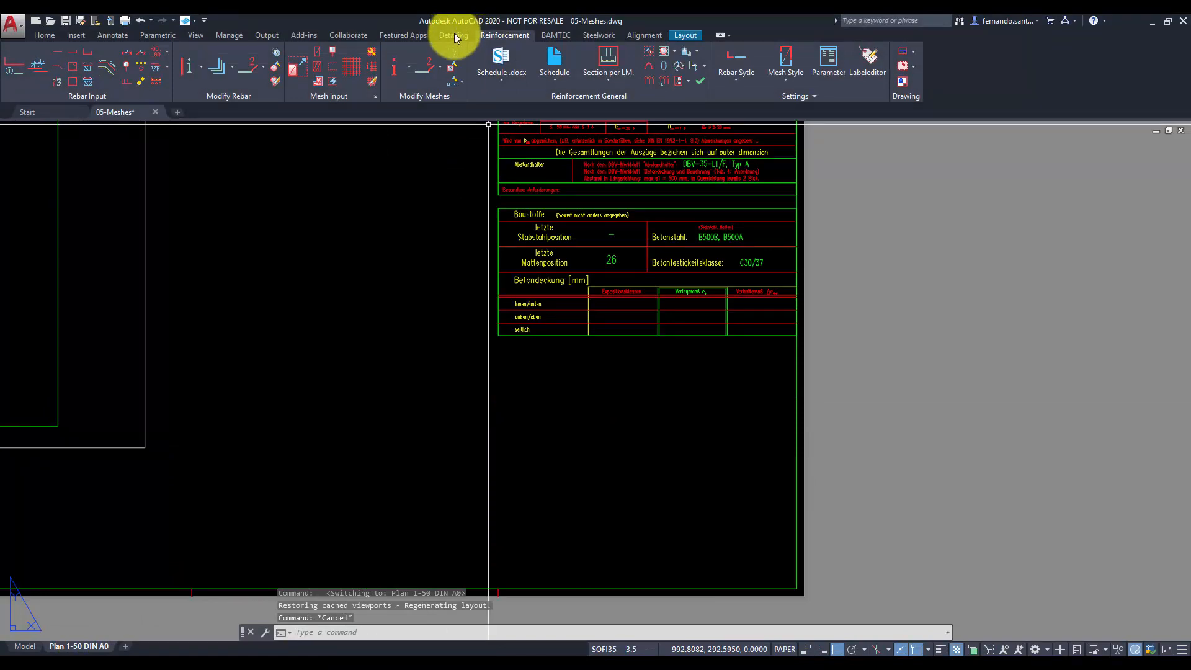
left_click(454, 35)
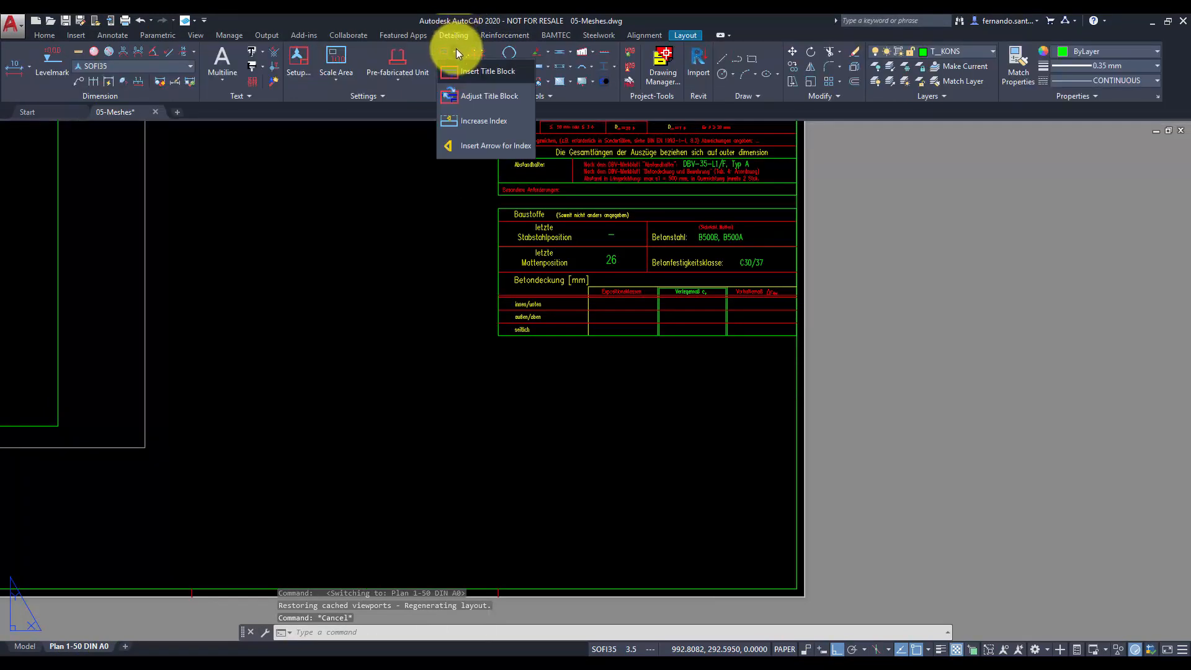
left_click(460, 72)
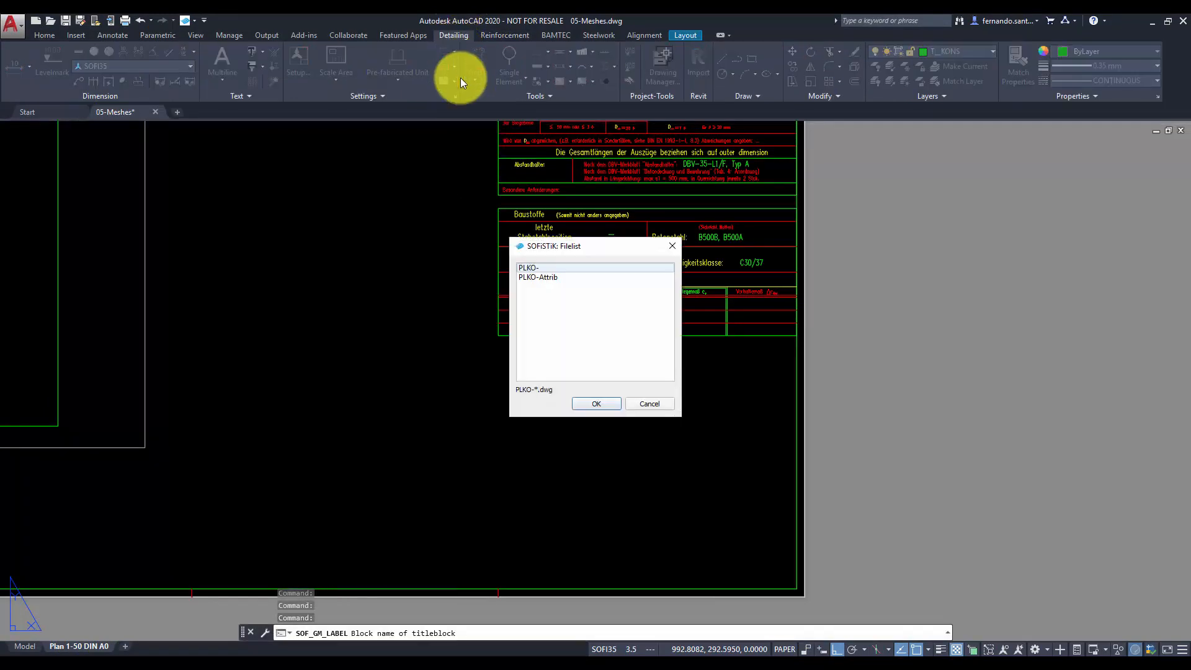
left_click(591, 402)
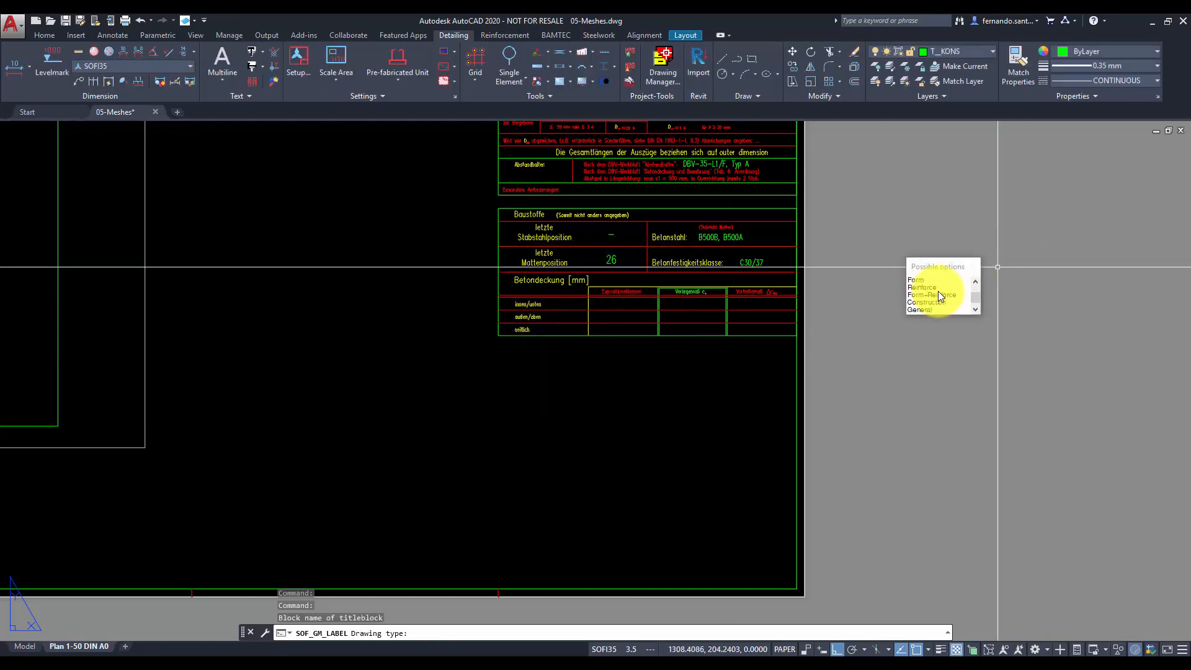
left_click(938, 287)
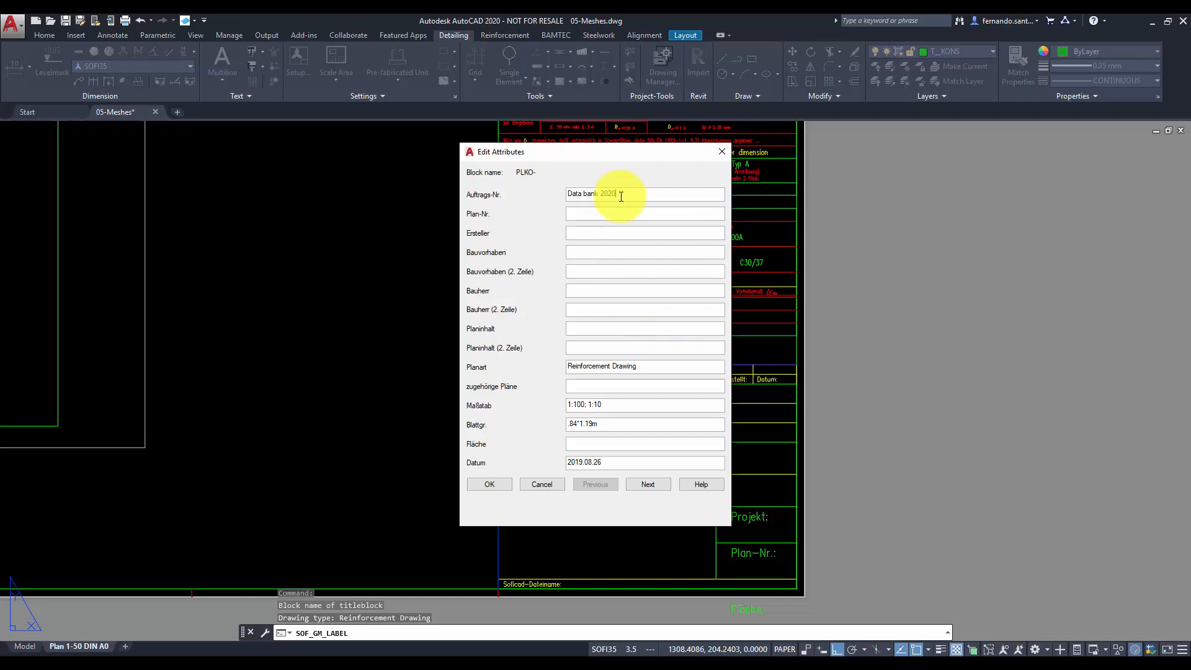
left_click(500, 480)
Save the drawing and locate its project database in the 05-Meshes folder.
scroll(500, 479, "down", 2)
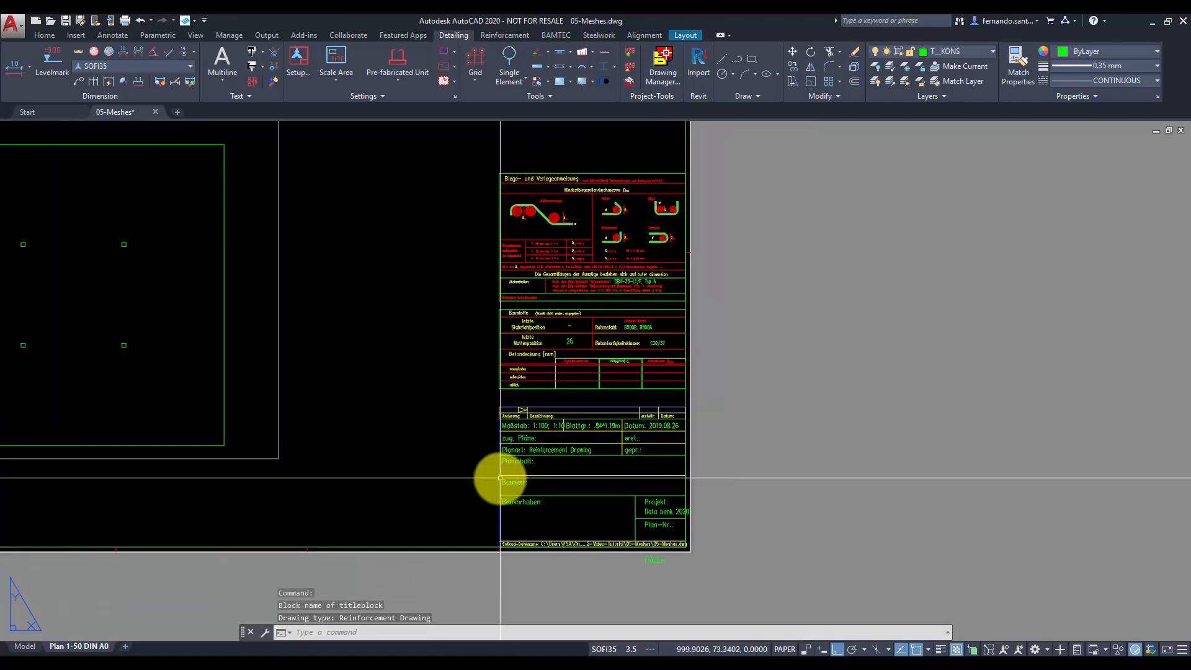
middle_click_drag(388, 285, 456, 317)
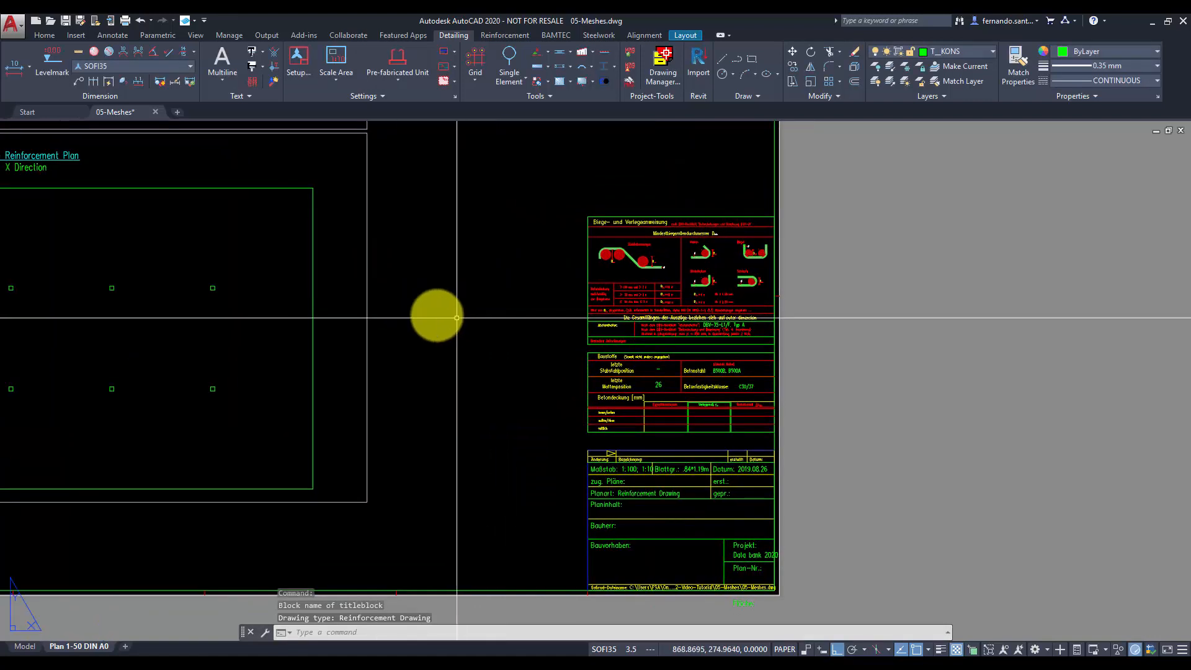
left_click(69, 24)
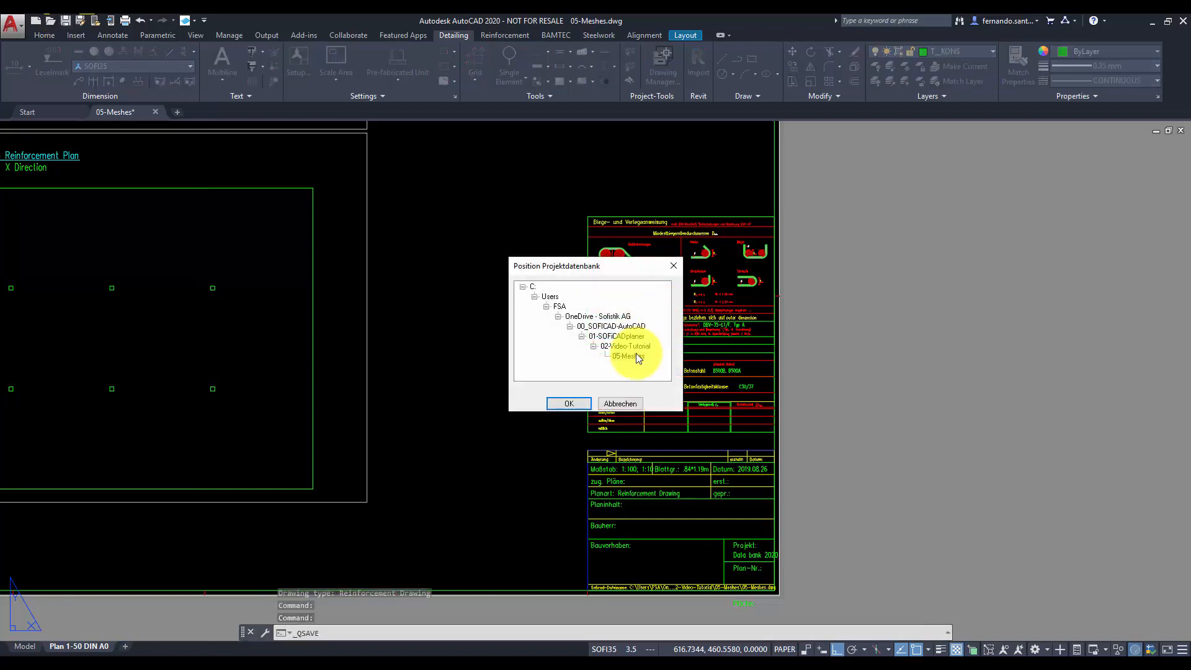
left_click(569, 404)
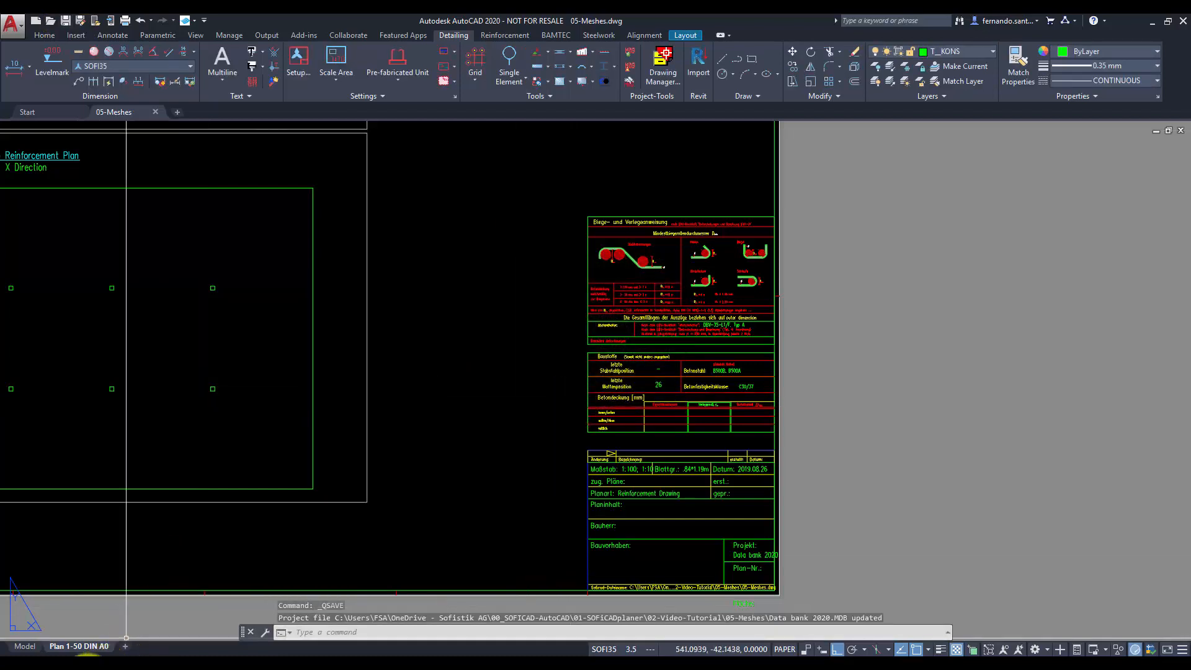
In model space, define list mesh LM01 with maximum dimensions of 6.34 m longitudinal and 2.3 m cross.
left_click(24, 647)
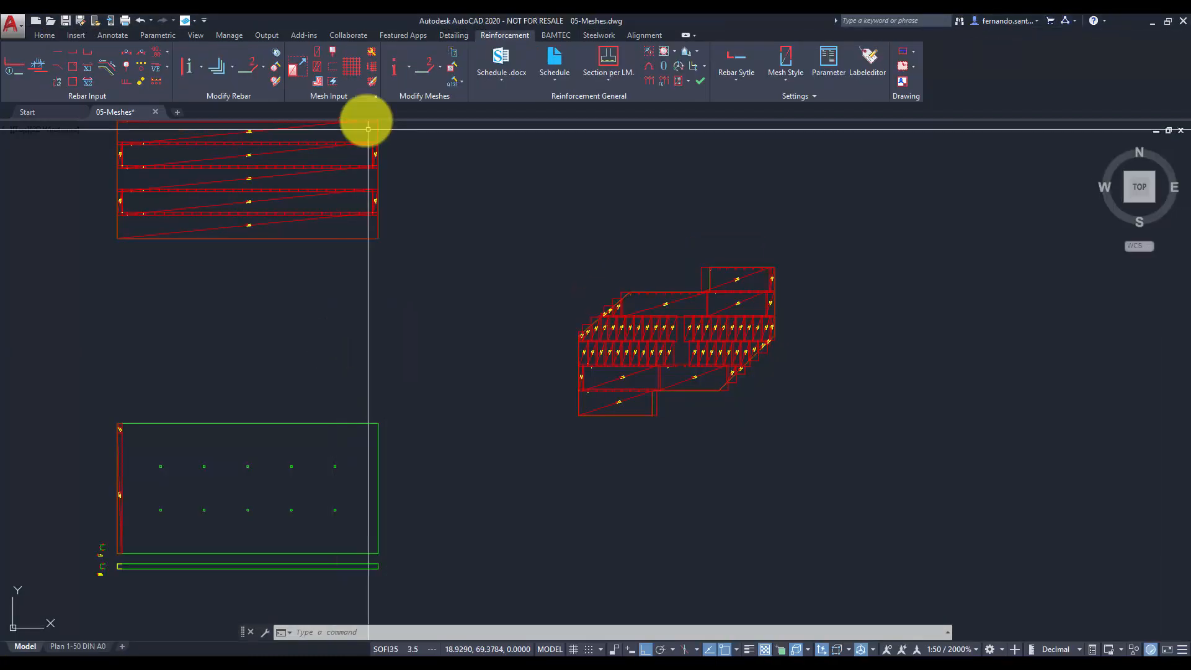
left_click(372, 52)
type("LM01")
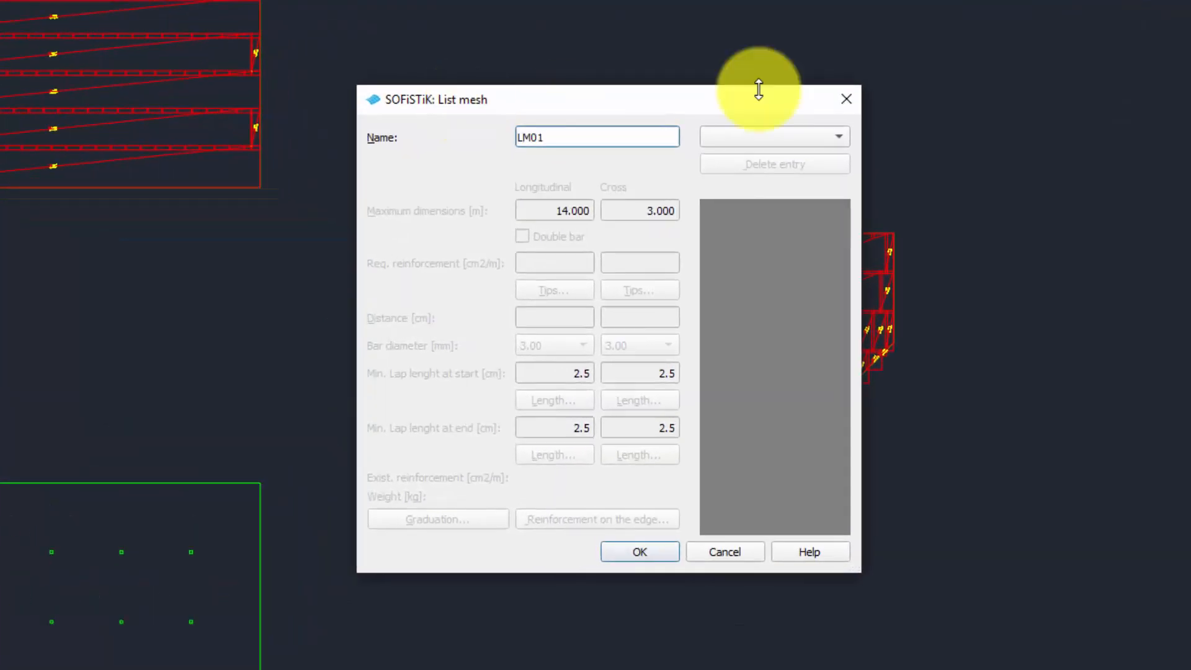
left_click(756, 135)
left_click(753, 153)
left_click_drag(552, 208, 707, 209)
type("6.34")
left_click(623, 208)
type("2.3")
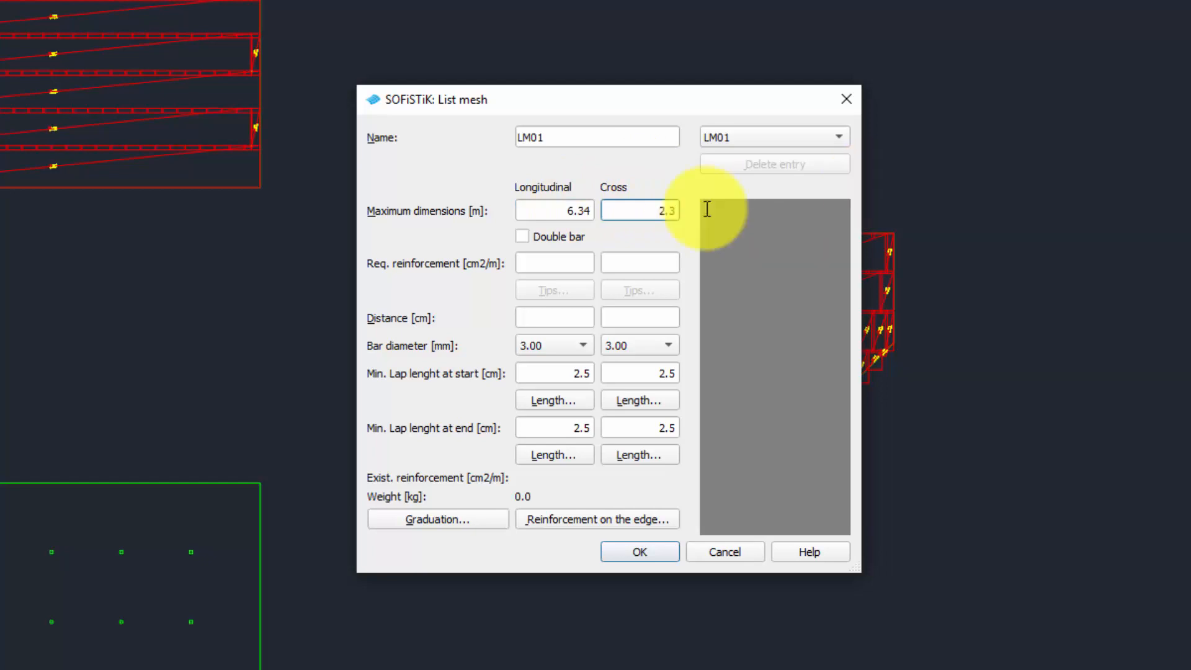
Set LM01's bar diameters to 8 mm in both directions and its bar distances to 7.5 cm longitudinal and 75 cm cross.
left_click(579, 345)
left_click(534, 497)
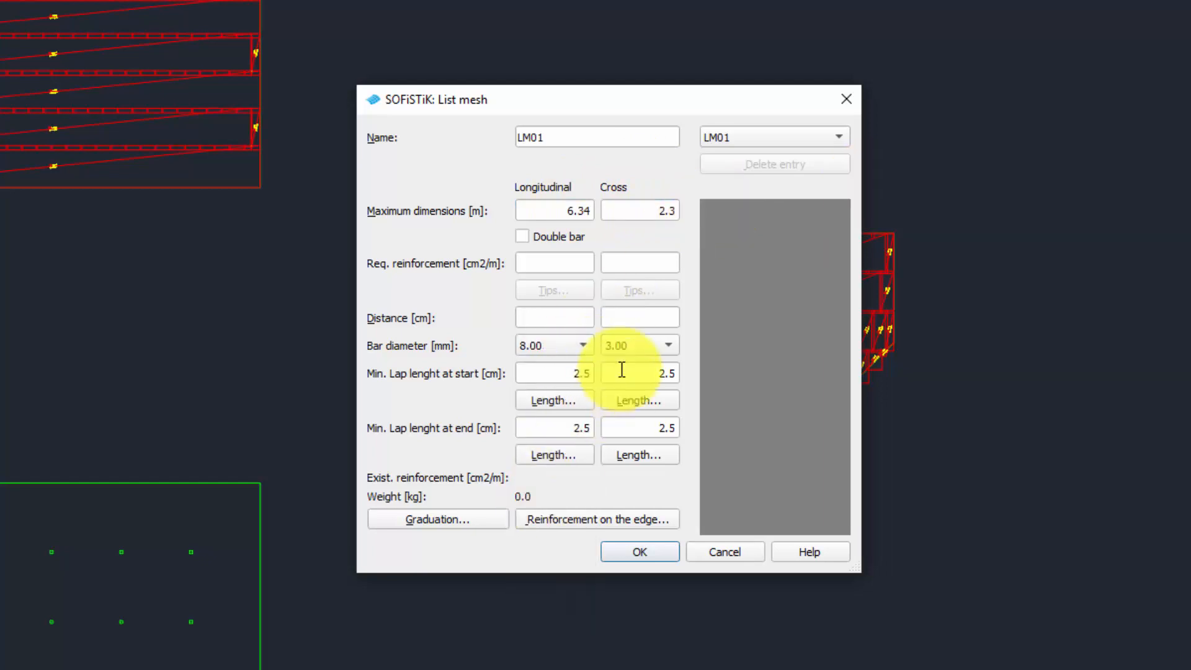
left_click(639, 346)
left_click(619, 498)
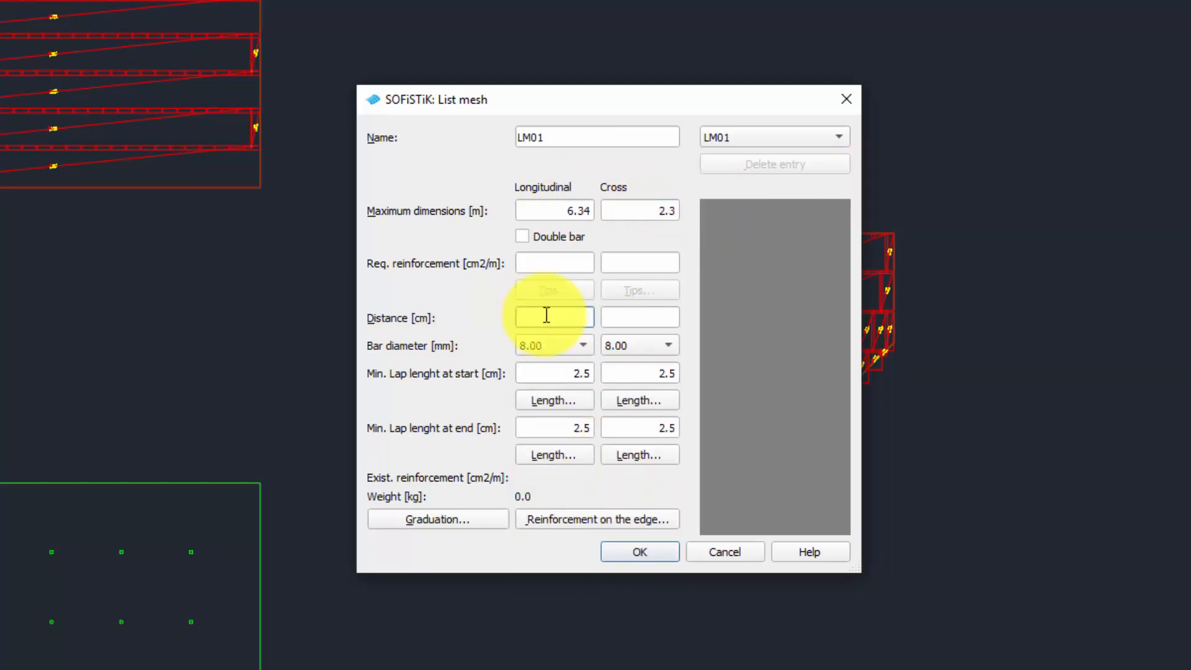
type("7.5")
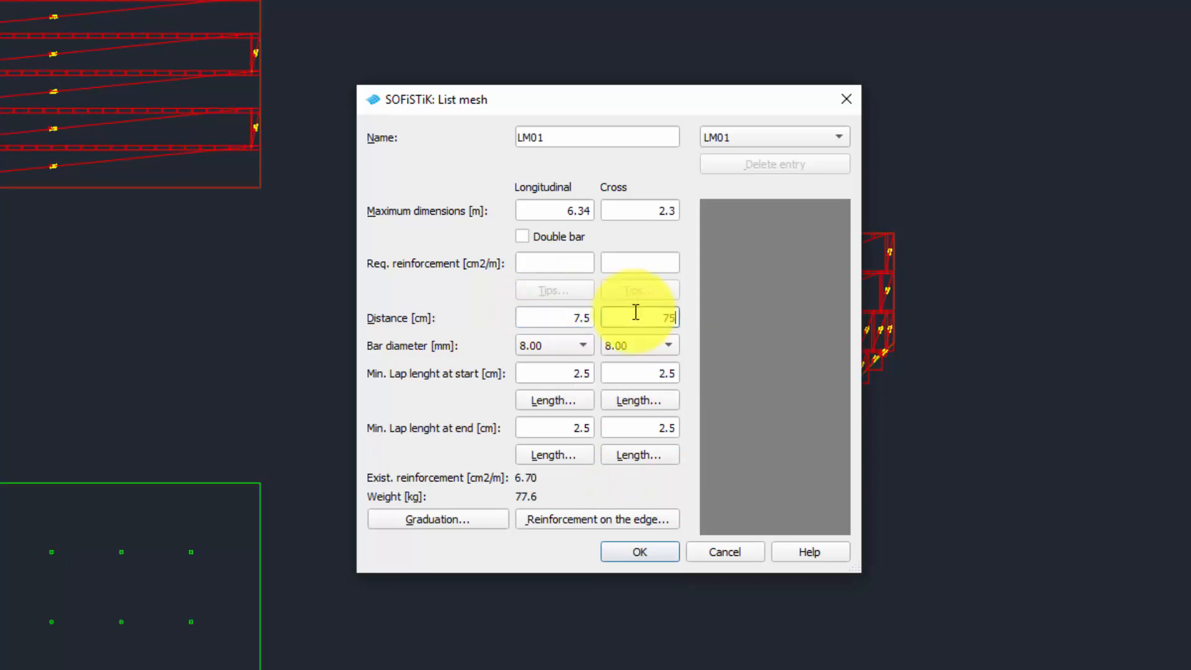
type("75")
left_click(662, 258)
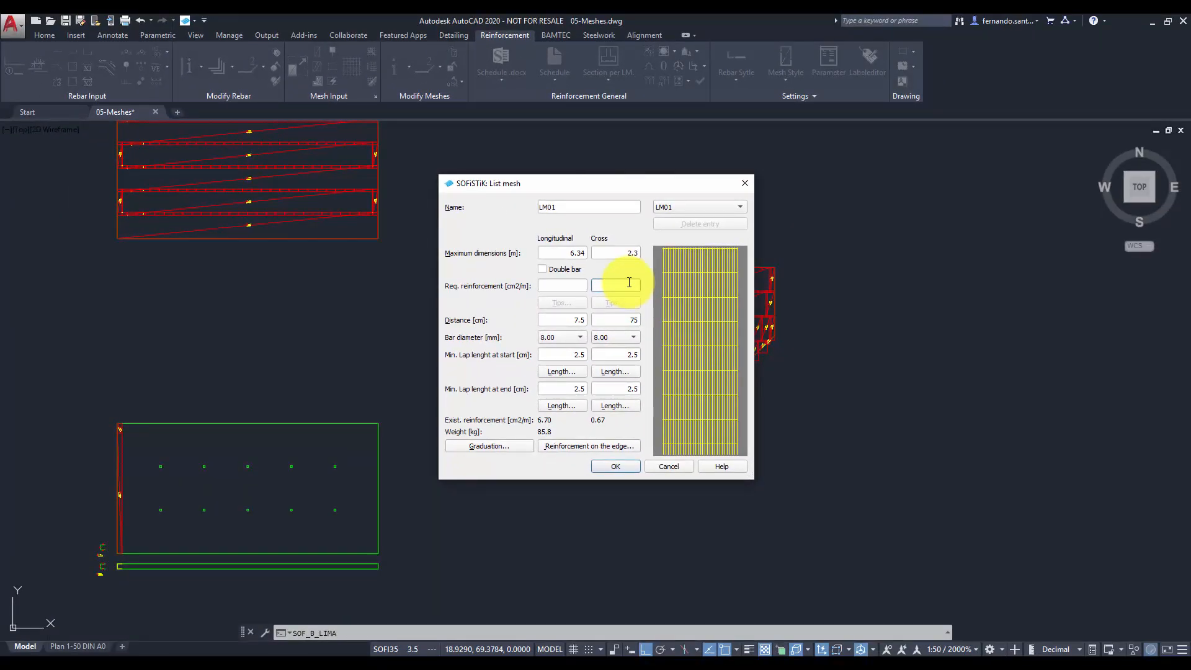
left_click(615, 466)
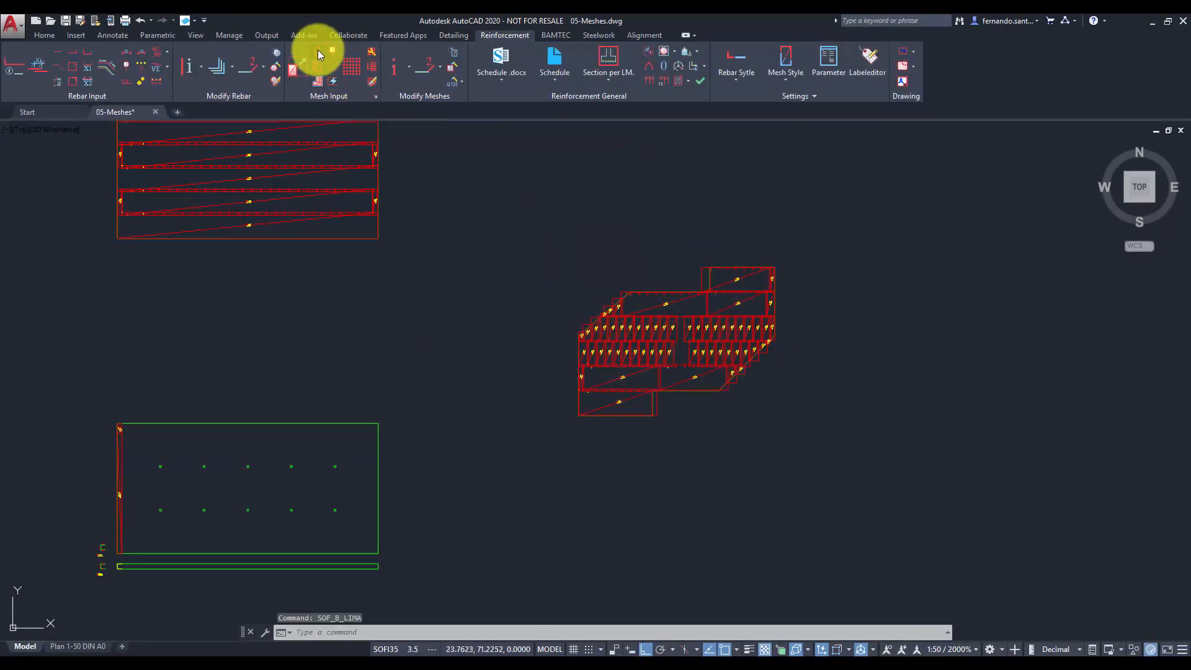
Place a single LM01 mesh, 6.34 by 2.3 m, in main view in the empty space right of the lower slab plan.
left_click(318, 54)
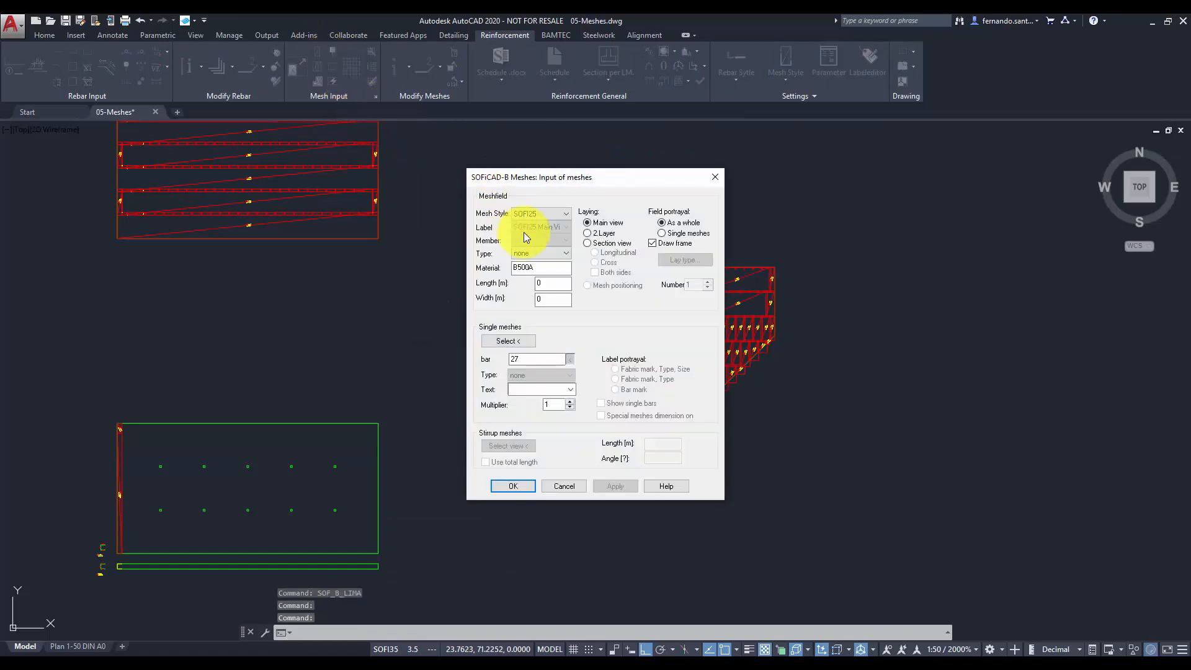
left_click(543, 254)
left_click(549, 356)
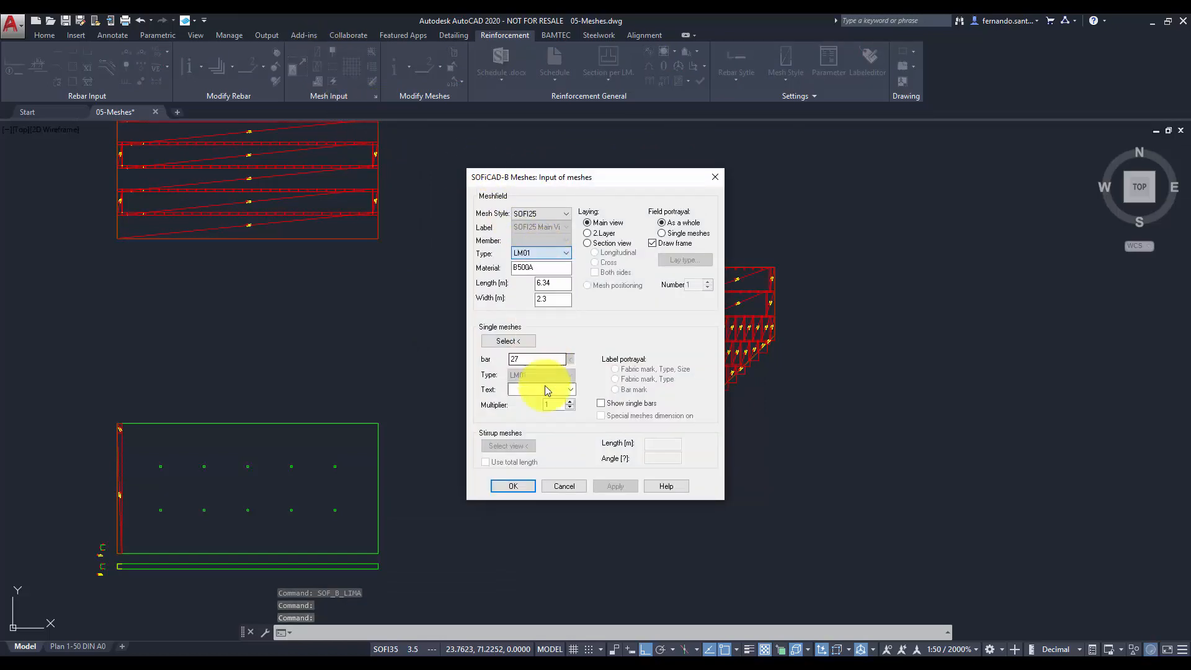
left_click(519, 483)
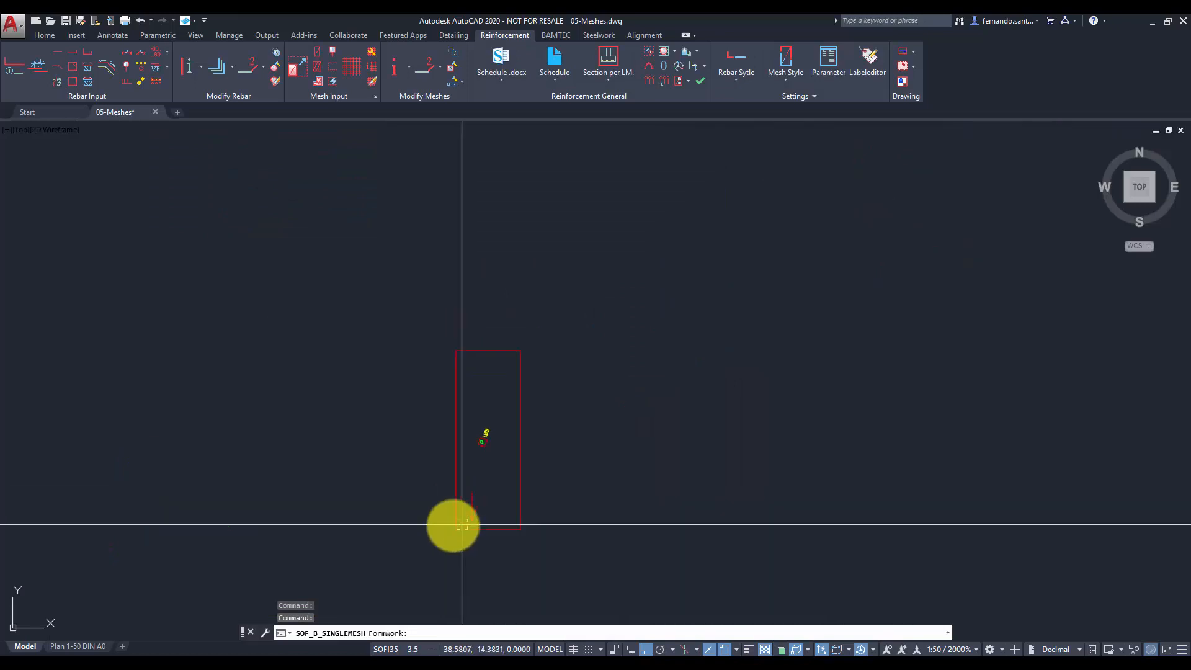
left_click(469, 488)
key("Escape")
scroll(497, 396, "up", 3)
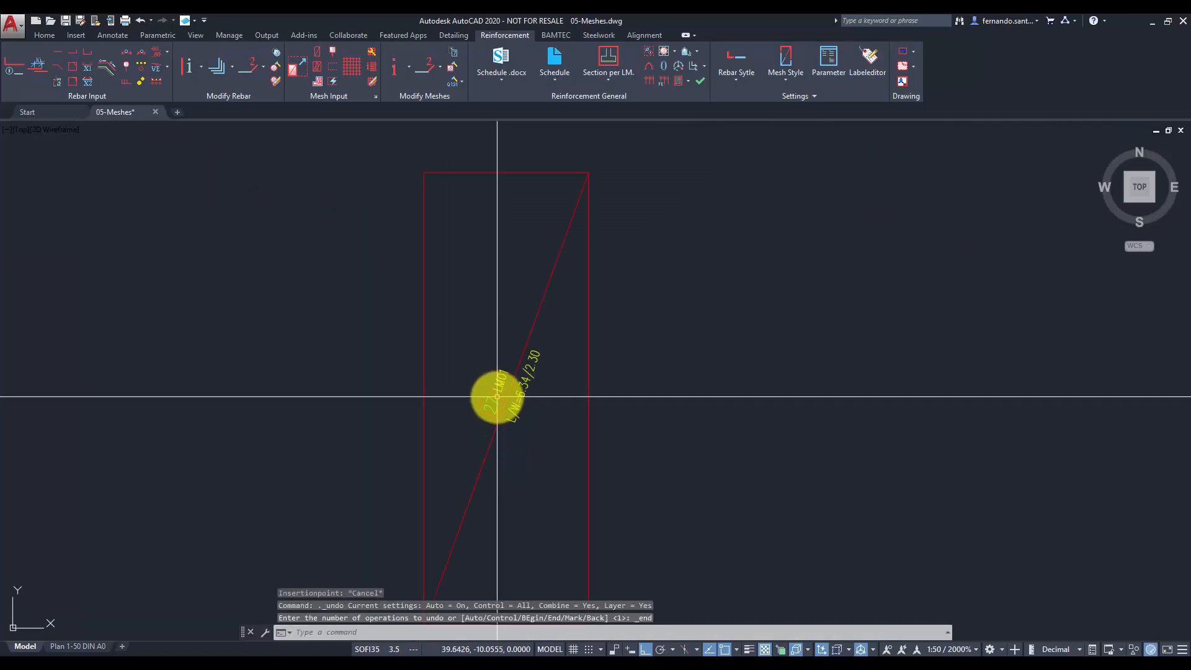
scroll(496, 397, "up", 2)
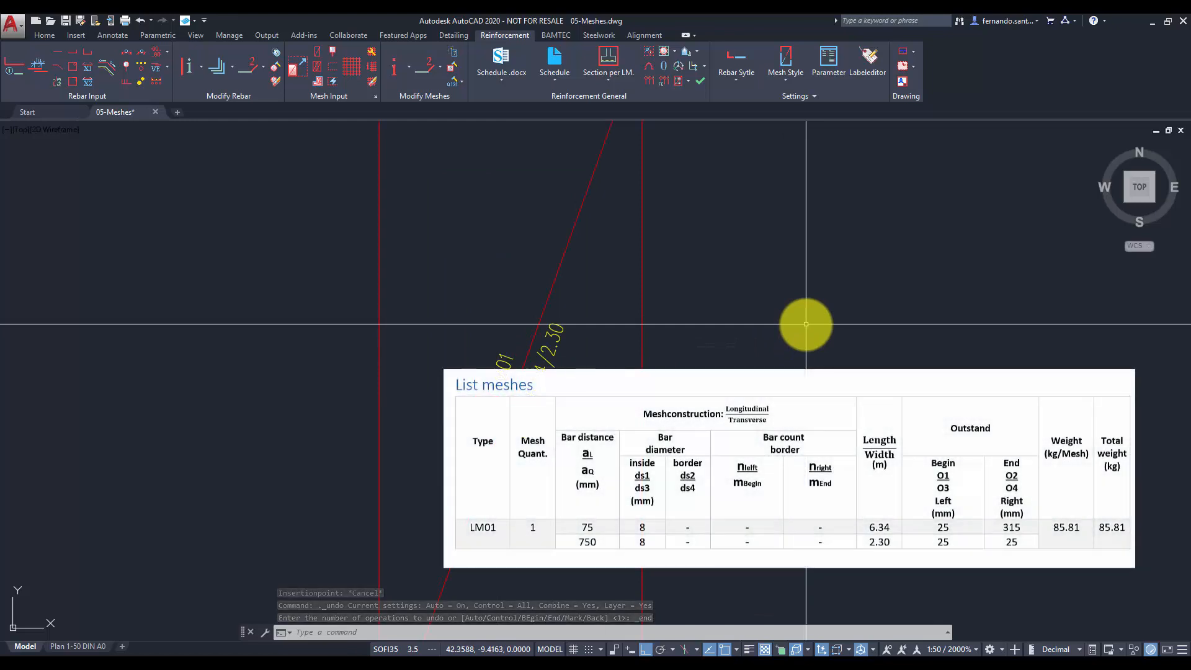
Place a single Q636(A) mesh, 6 by 2.35 m, in the empty space right of the LM01 mesh.
scroll(805, 324, "down", 3)
scroll(803, 313, "down", 3)
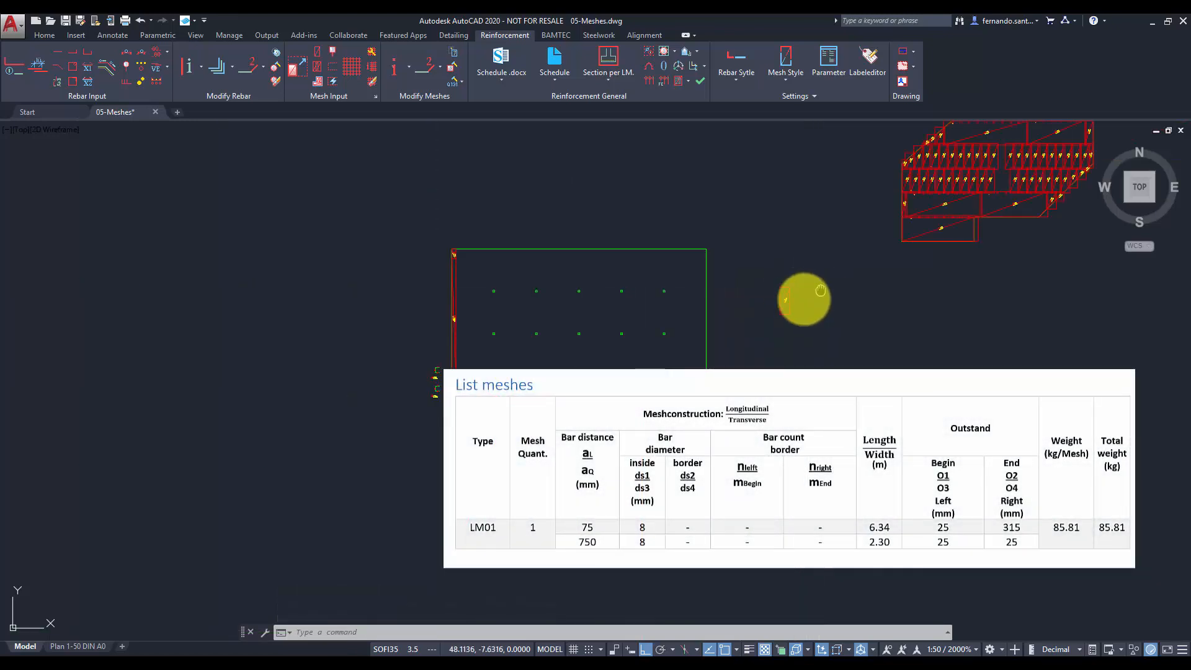
middle_click_drag(802, 313, 644, 319)
left_click(314, 56)
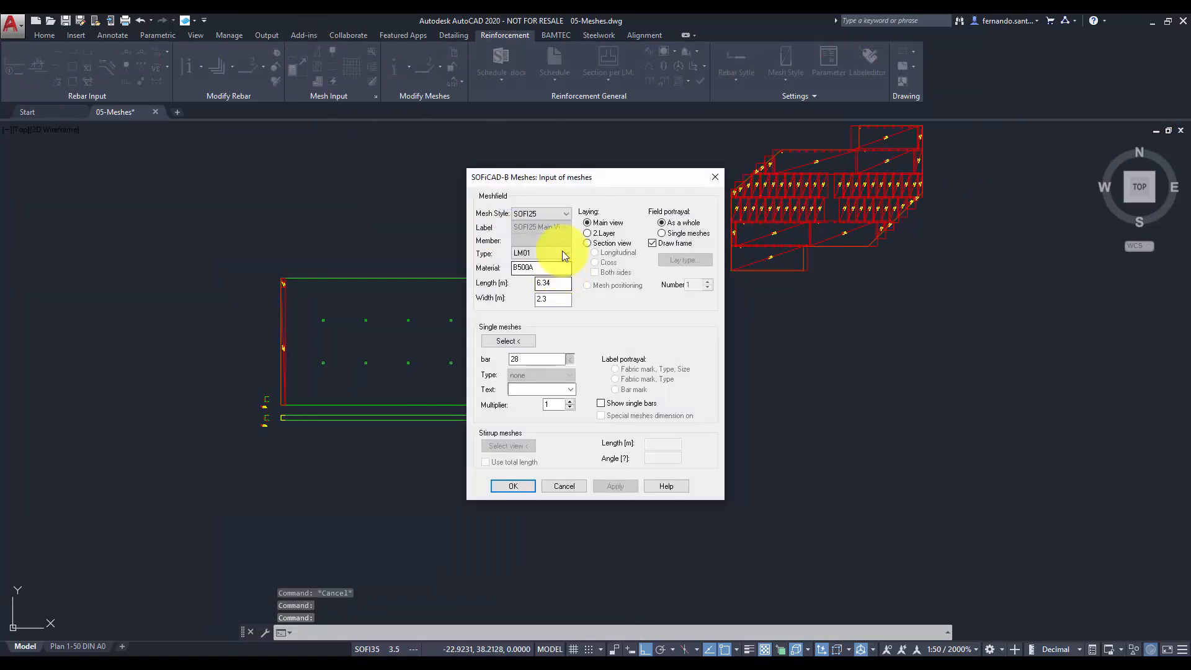
left_click(563, 253)
left_click(562, 300)
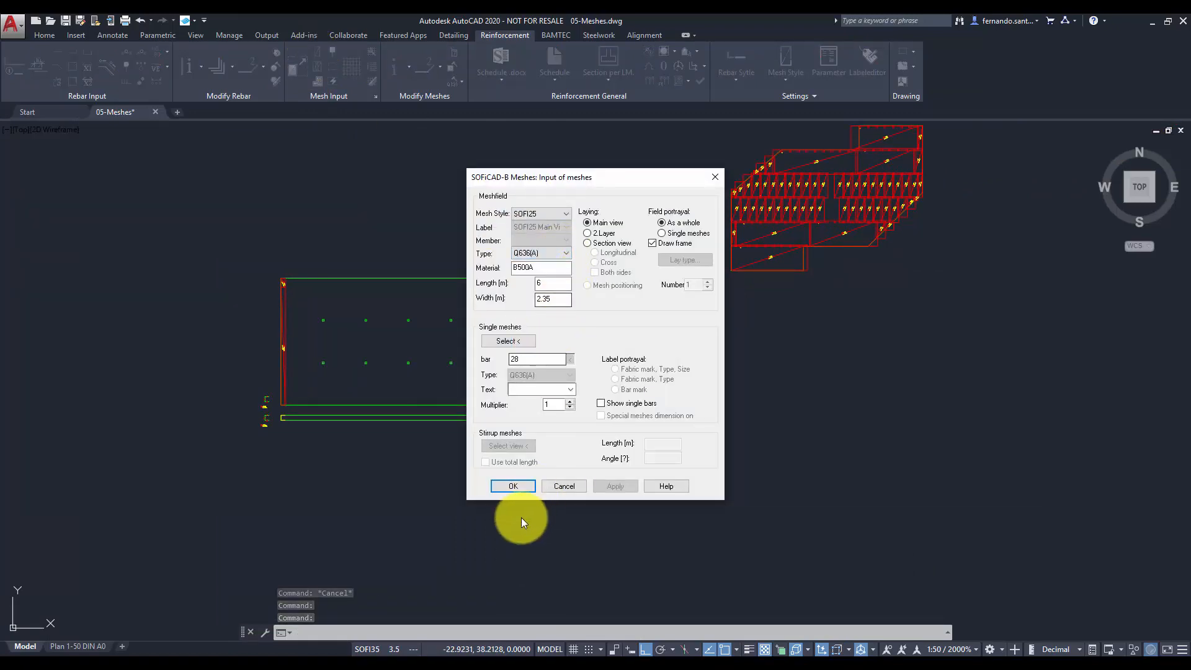
left_click(520, 488)
scroll(652, 398, "up", 4)
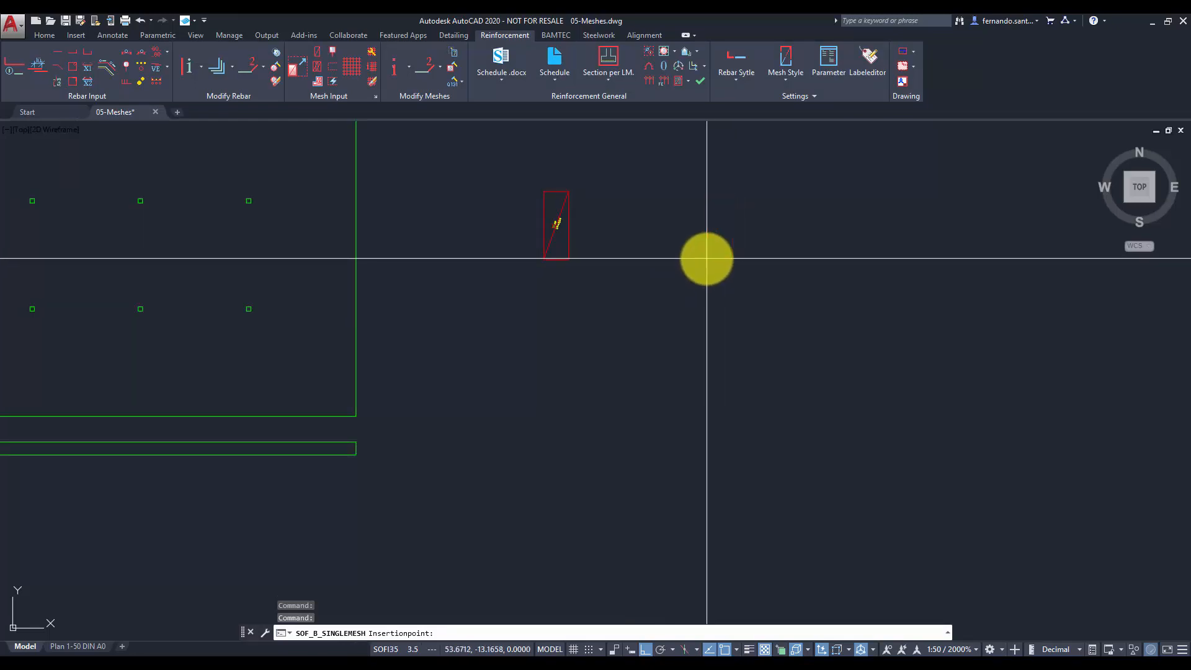
left_click(706, 258)
key("Escape")
Define the placed Q636(A) mesh as a drawing mesh showing its individual bars.
scroll(766, 207, "up", 5)
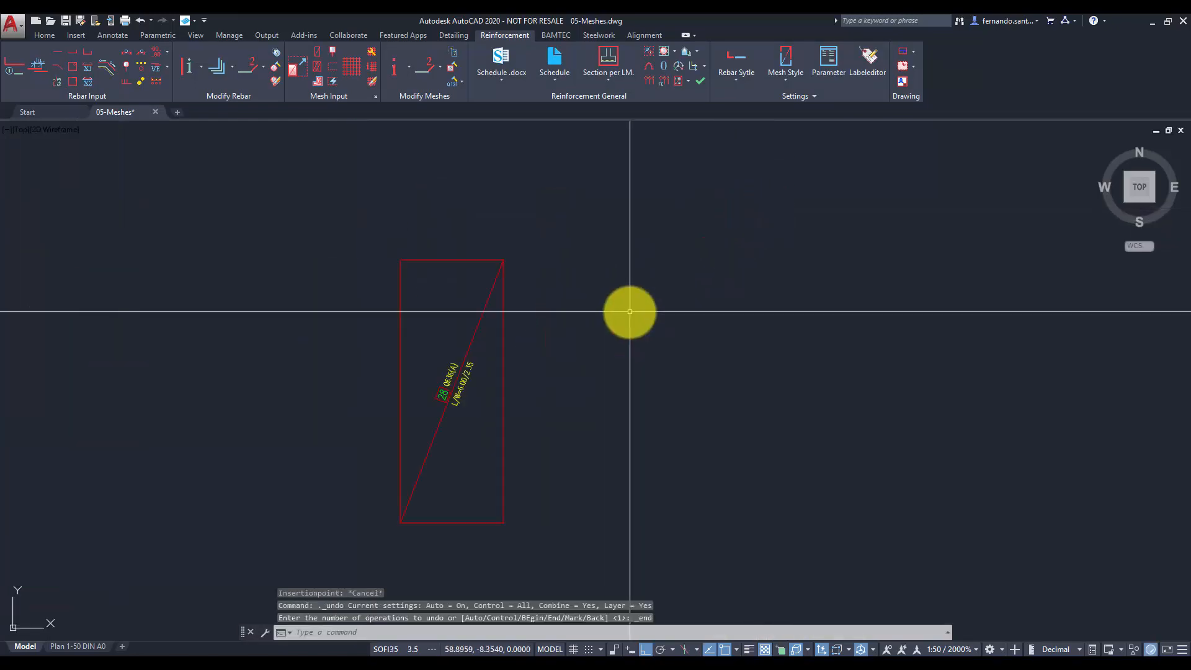
left_click(623, 318)
left_click(529, 460)
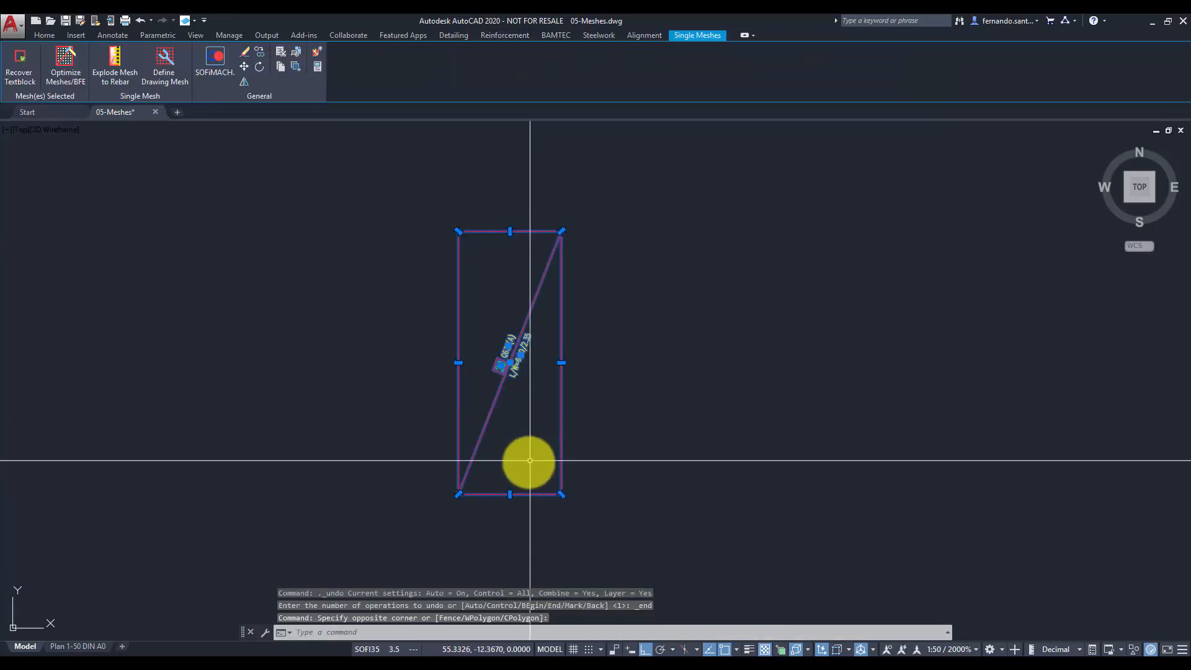
scroll(553, 448, "up", 2)
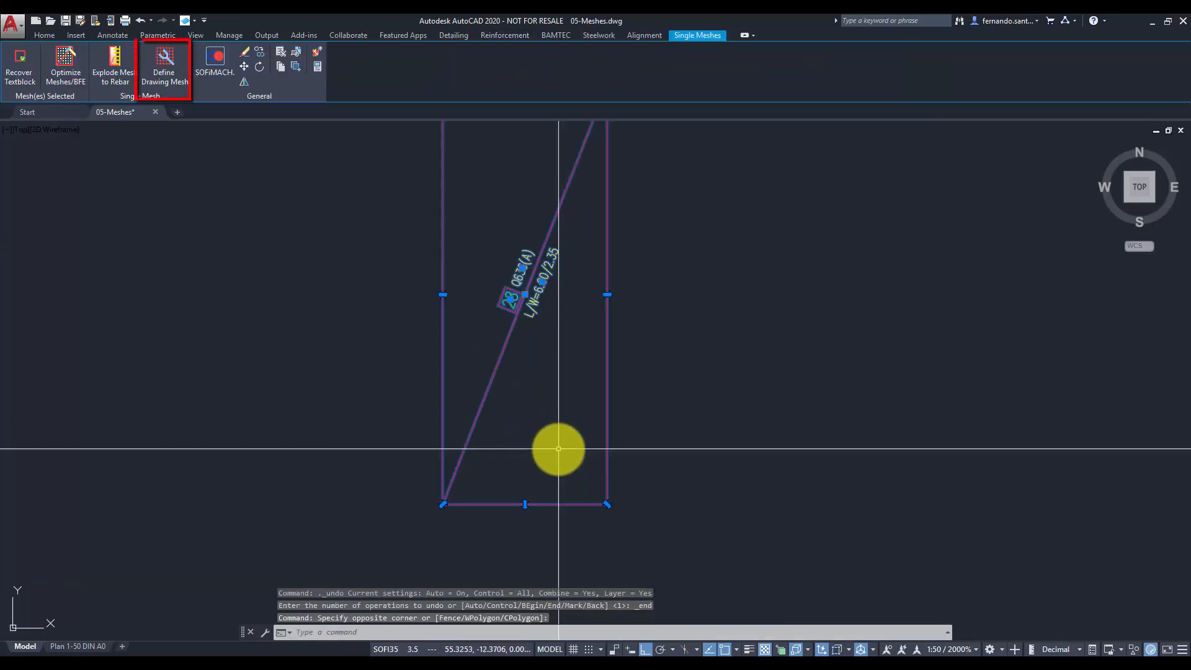
left_click(172, 63)
left_click(667, 212)
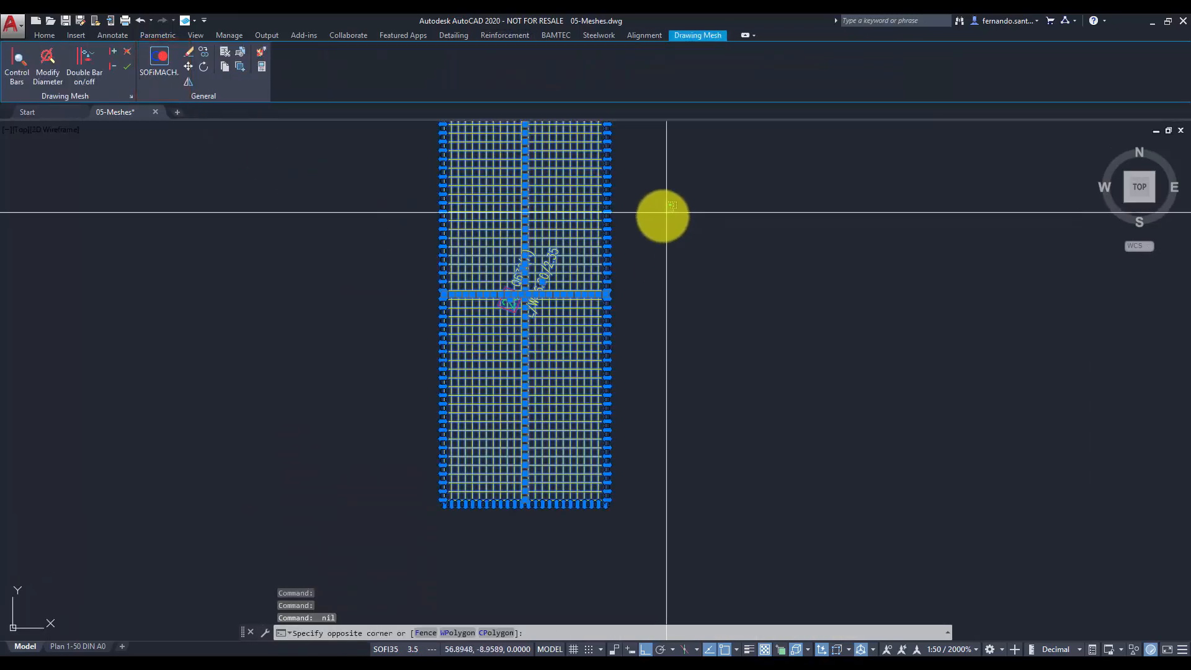
middle_click_drag(676, 186, 675, 273)
key("Escape")
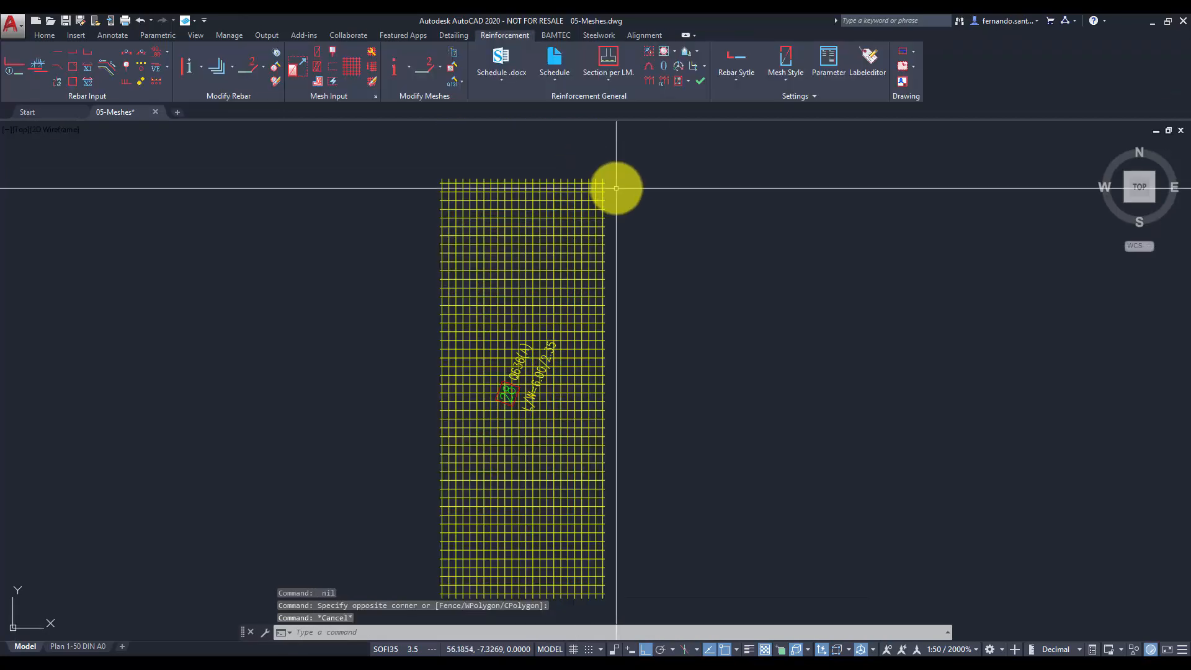
Stretch the right ends of the mesh's upper cross bars inward, shortening those bars to about 1.49 m.
scroll(616, 187, "up", 1)
type("str")
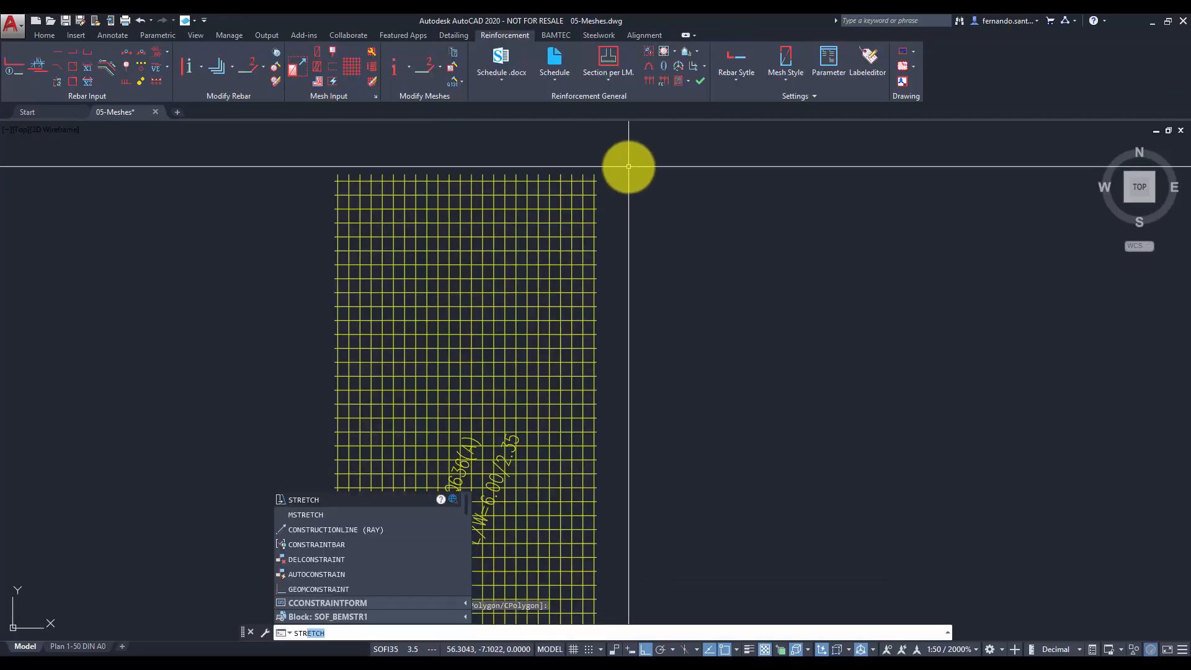
left_click(348, 499)
left_click(651, 147)
left_click(590, 399)
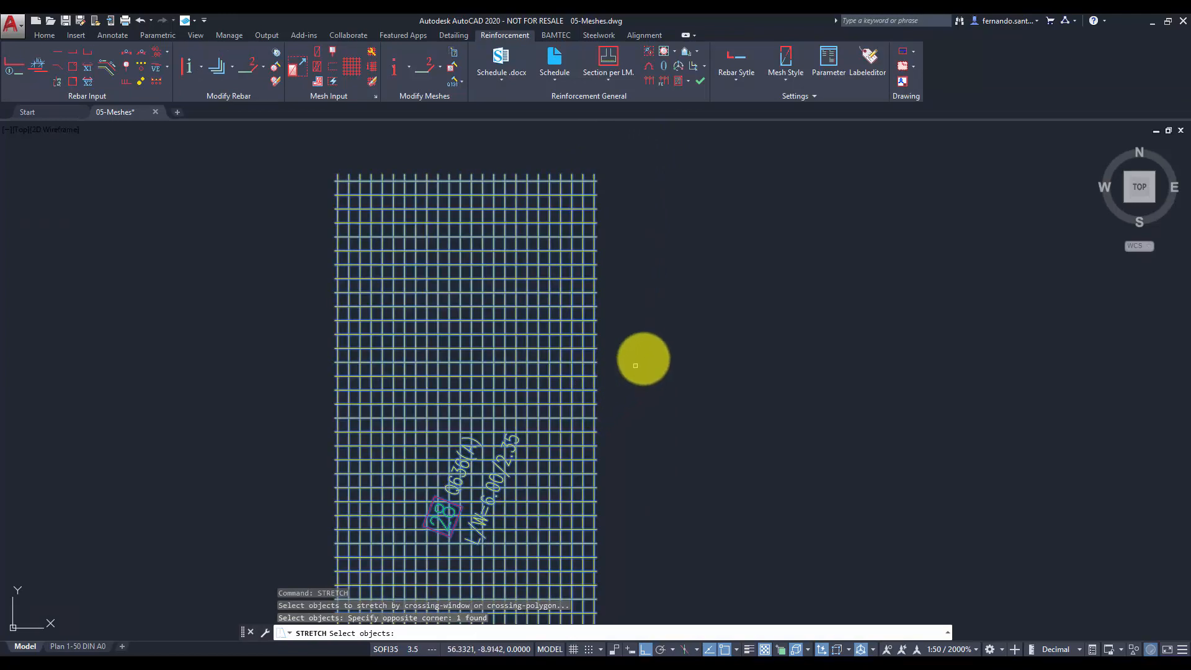
key("Return")
left_click(795, 292)
left_click(698, 292)
key("Return")
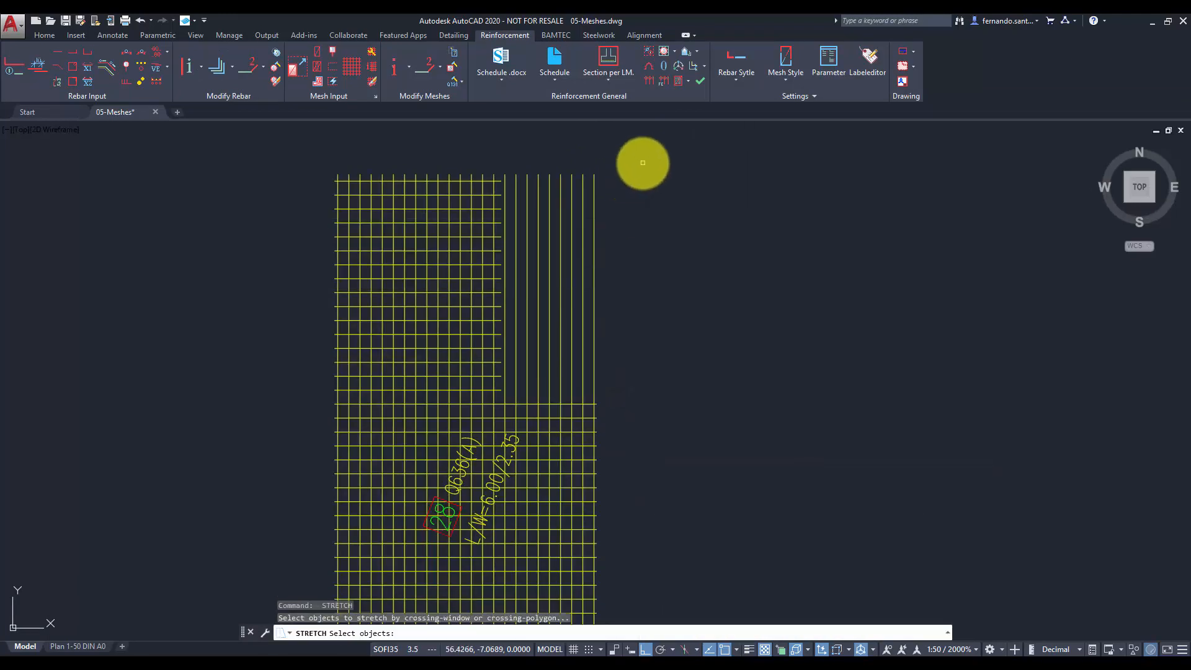
Stretch the tops of the protruding longitudinal bars down to the notch, shortening them to about 4.17 m.
left_click(641, 164)
left_click(505, 205)
key("Return")
left_click(723, 306)
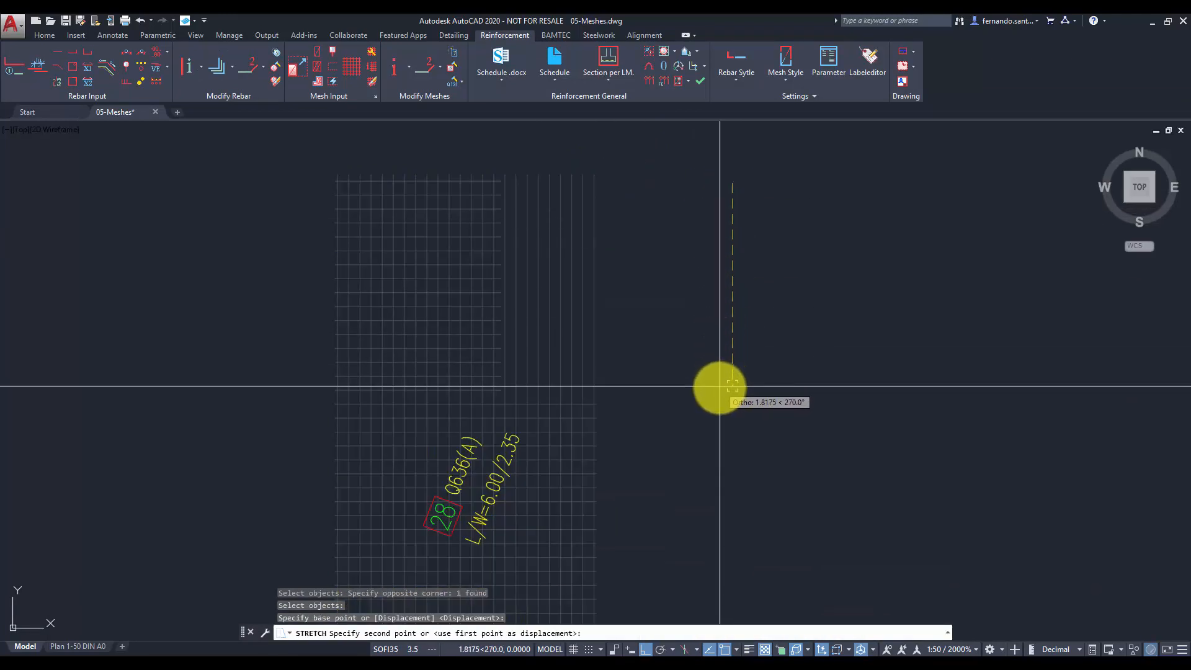
key("Escape")
scroll(741, 377, "down", 2)
middle_click_drag(807, 446, 763, 338)
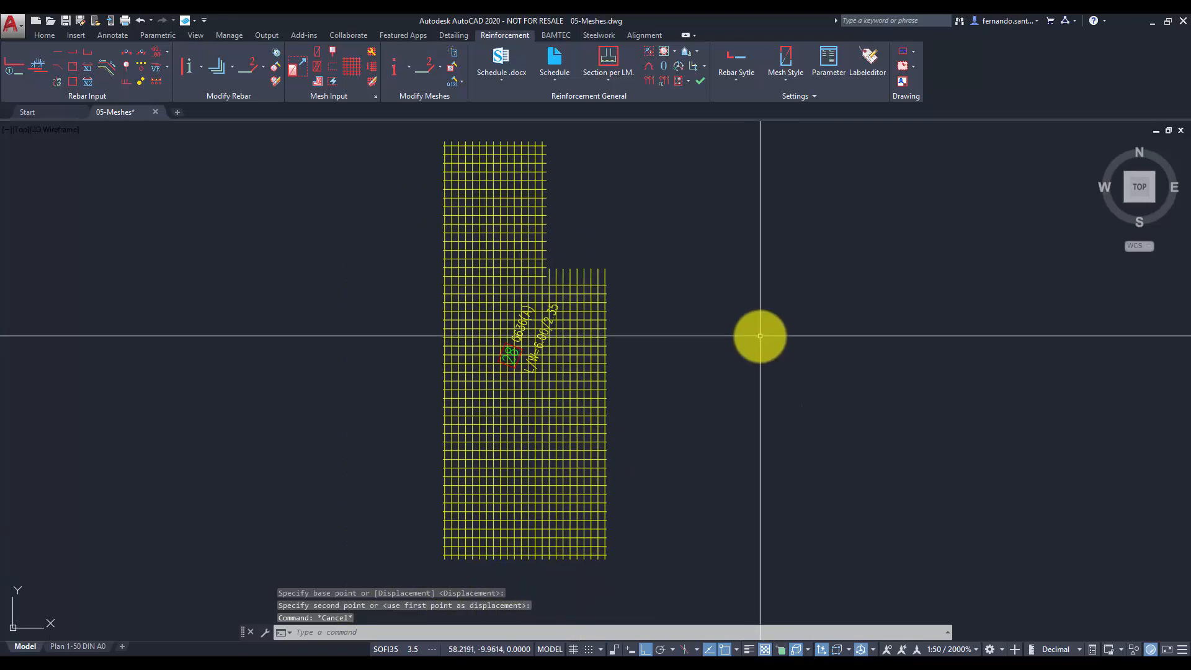
Complete the notched drawing mesh and name it STM01.
left_click(577, 391)
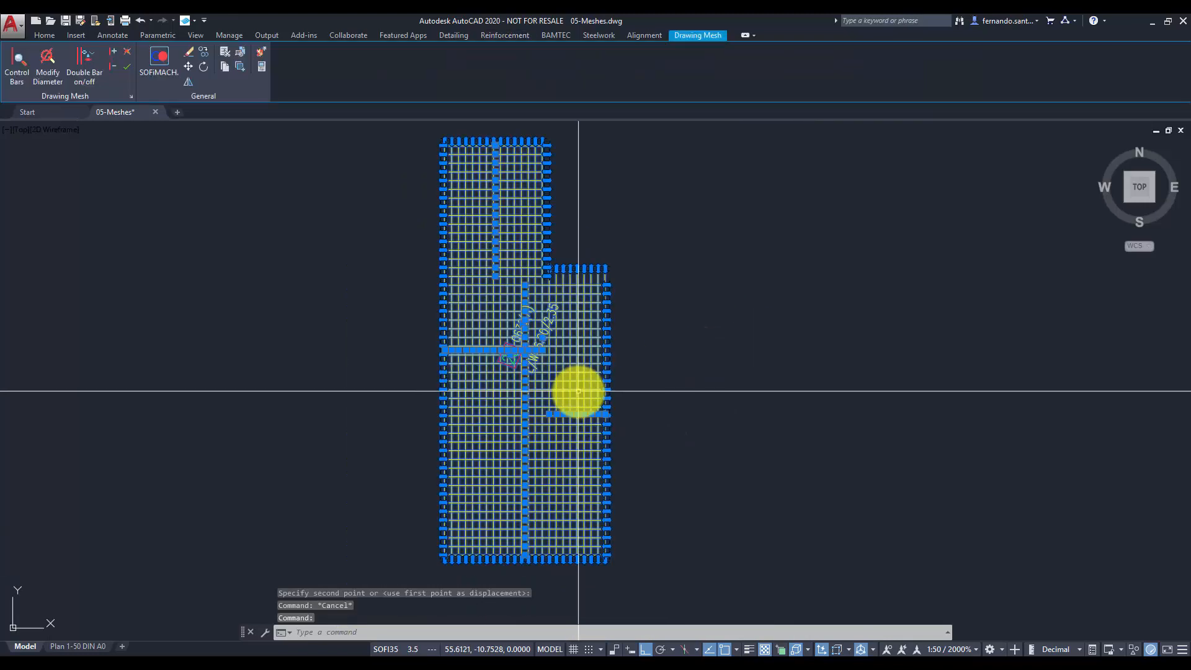
right_click(577, 391)
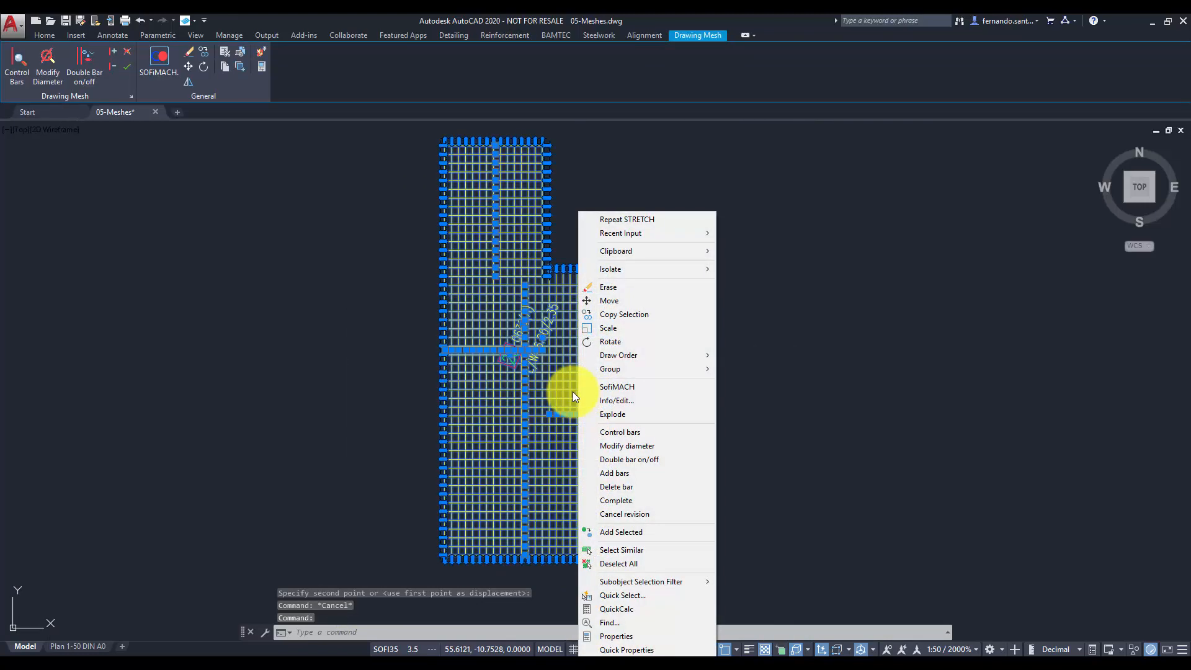
left_click(609, 502)
type("STM01")
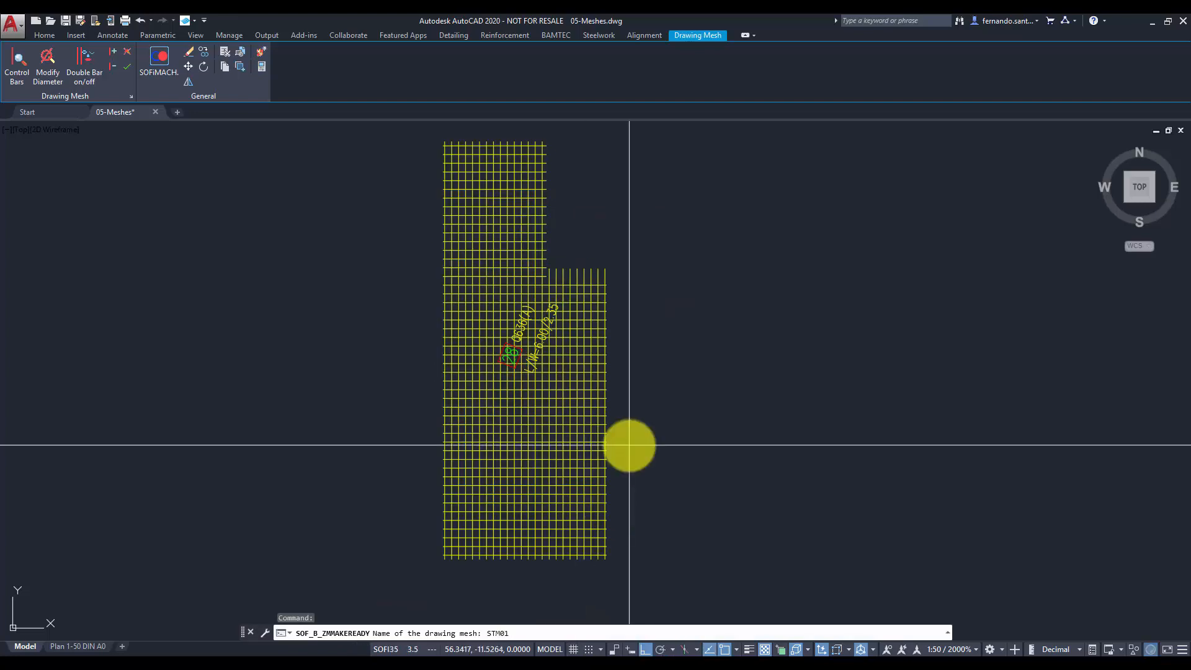
key("Return")
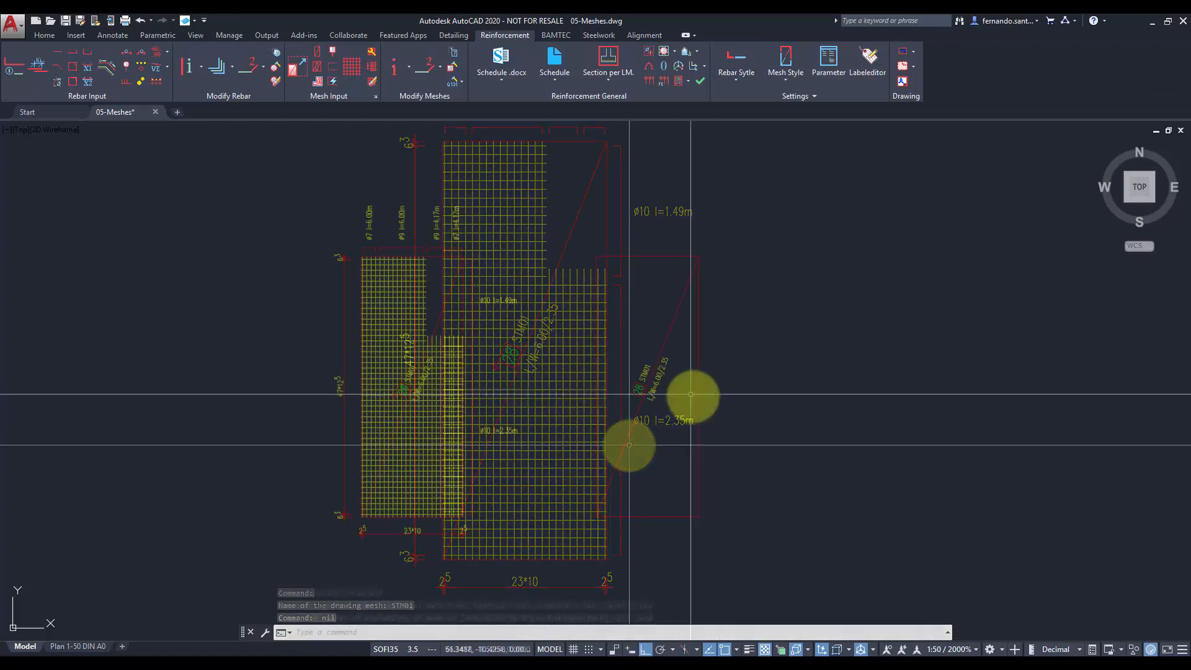
Review the STM01 mesh's properties, including its single-bar and special mesh dimension display options.
double_click(656, 378)
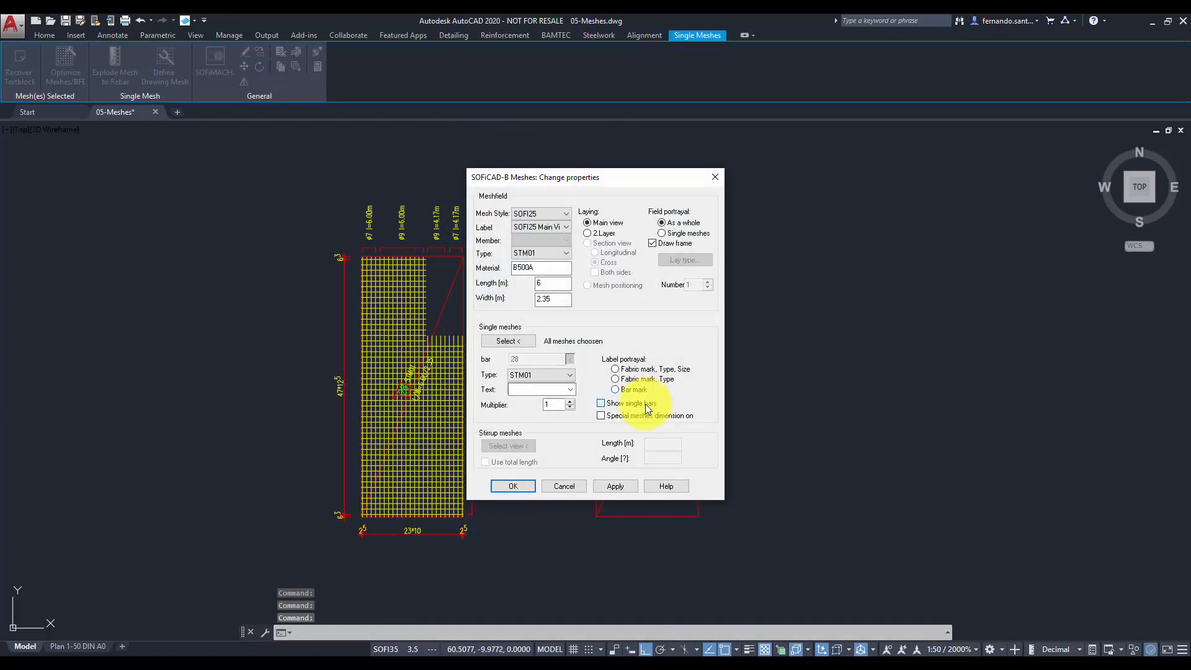
left_click(656, 419)
left_click(513, 486)
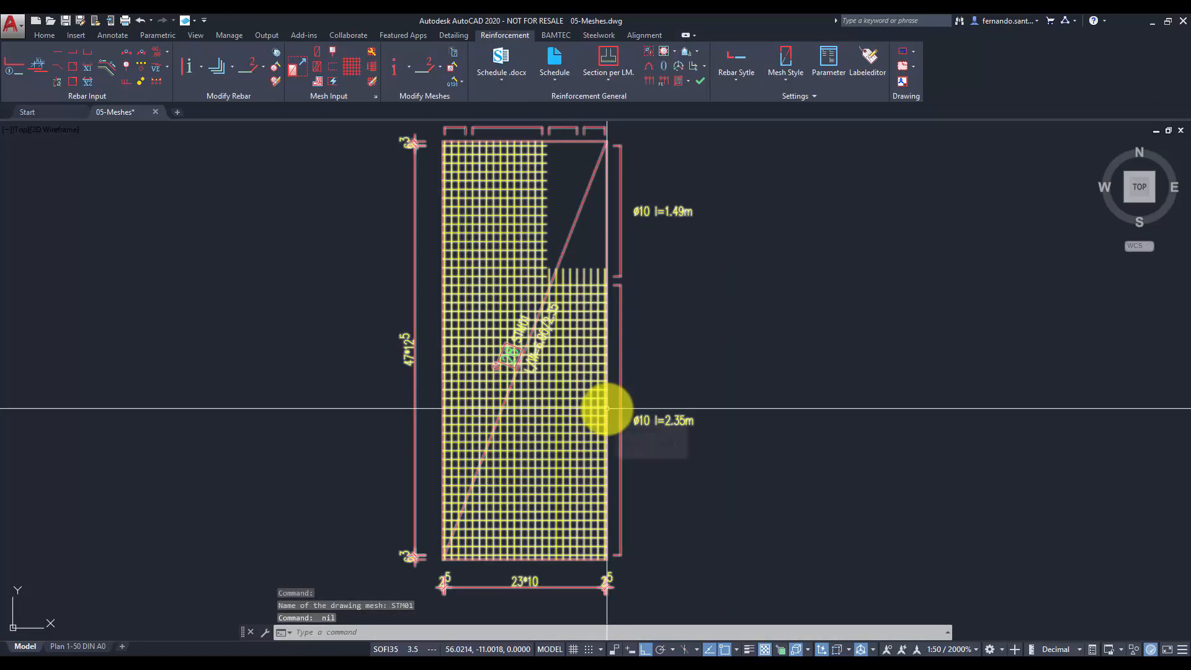
Place a single STM01 mesh, 6 by 2.35 m, in main view in the empty space right of the drawing mesh.
scroll(606, 408, "down", 3)
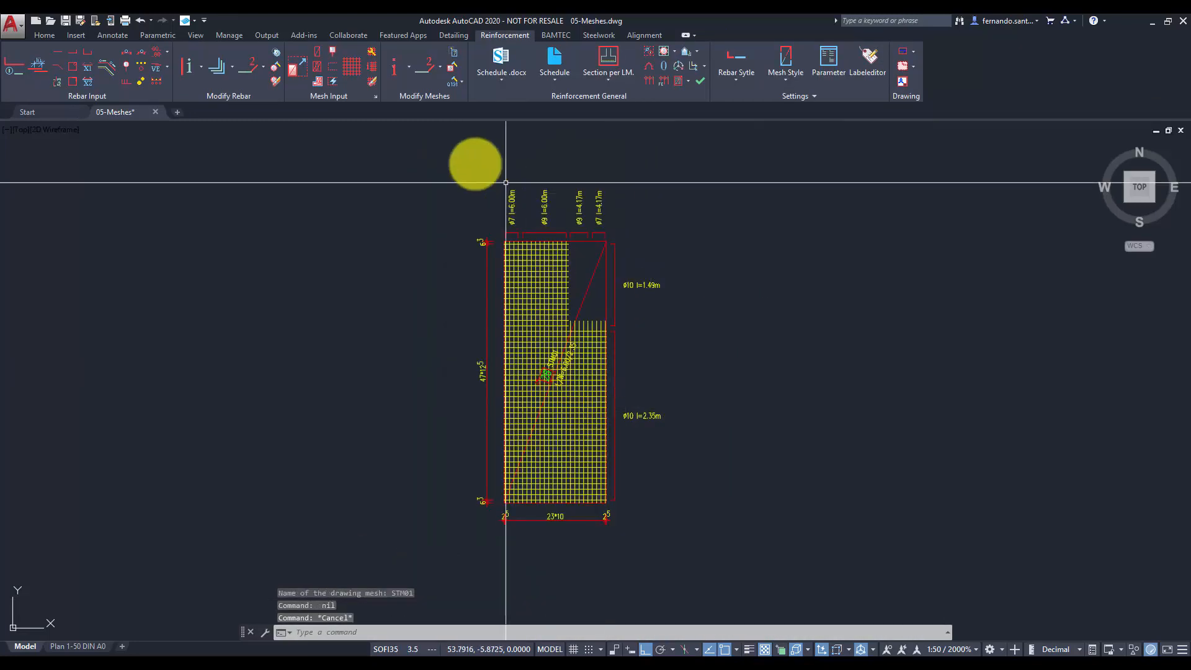
left_click(319, 51)
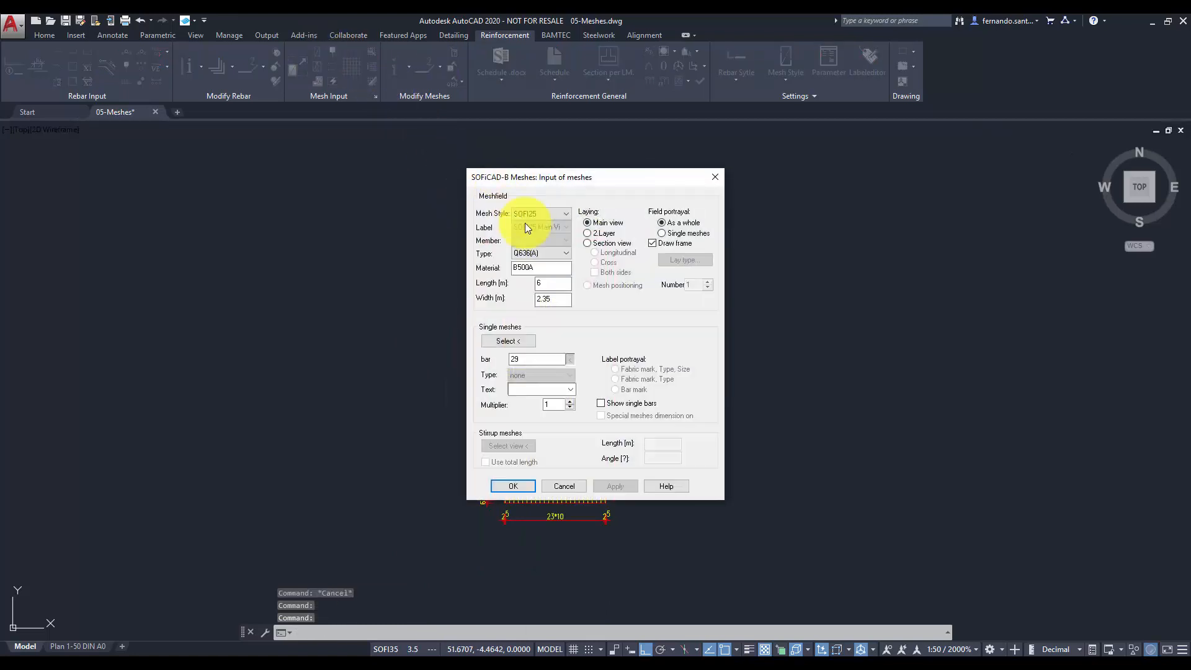
left_click(559, 349)
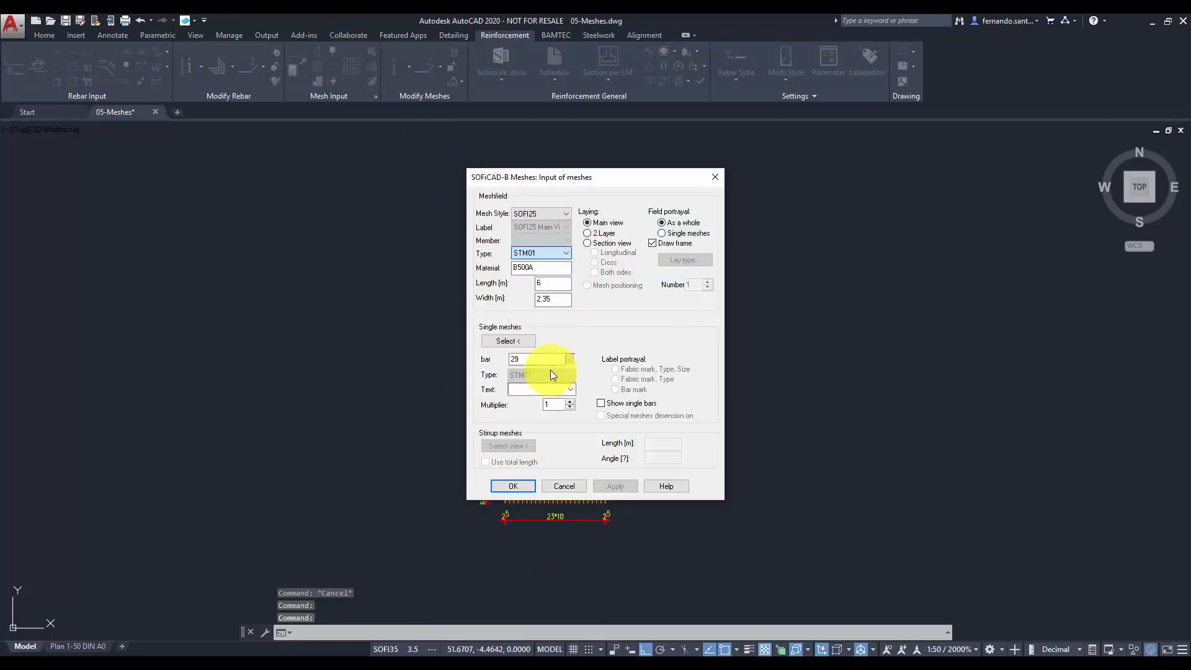
left_click(525, 488)
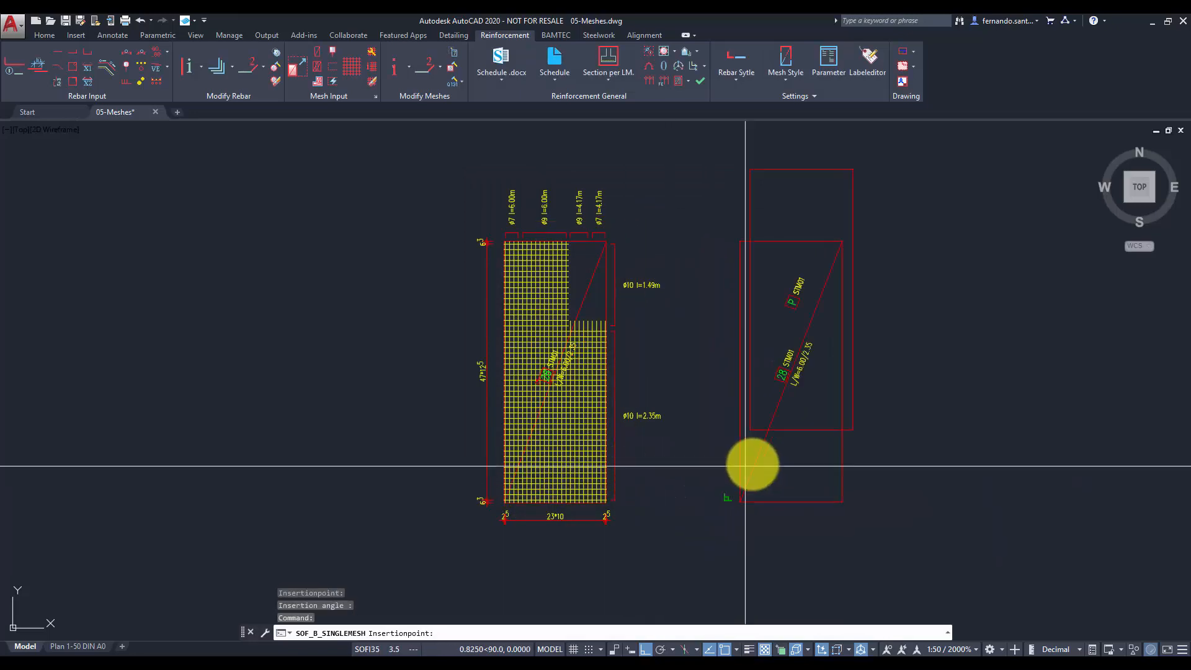
key("Escape")
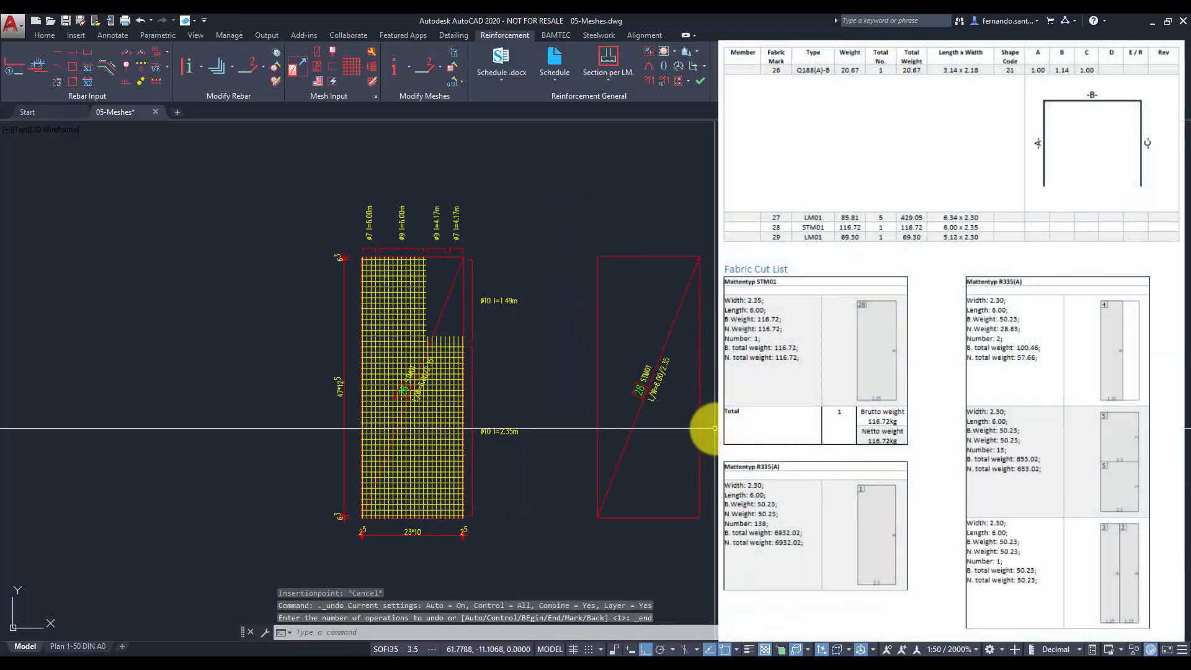
scroll(715, 428, "up", 2)
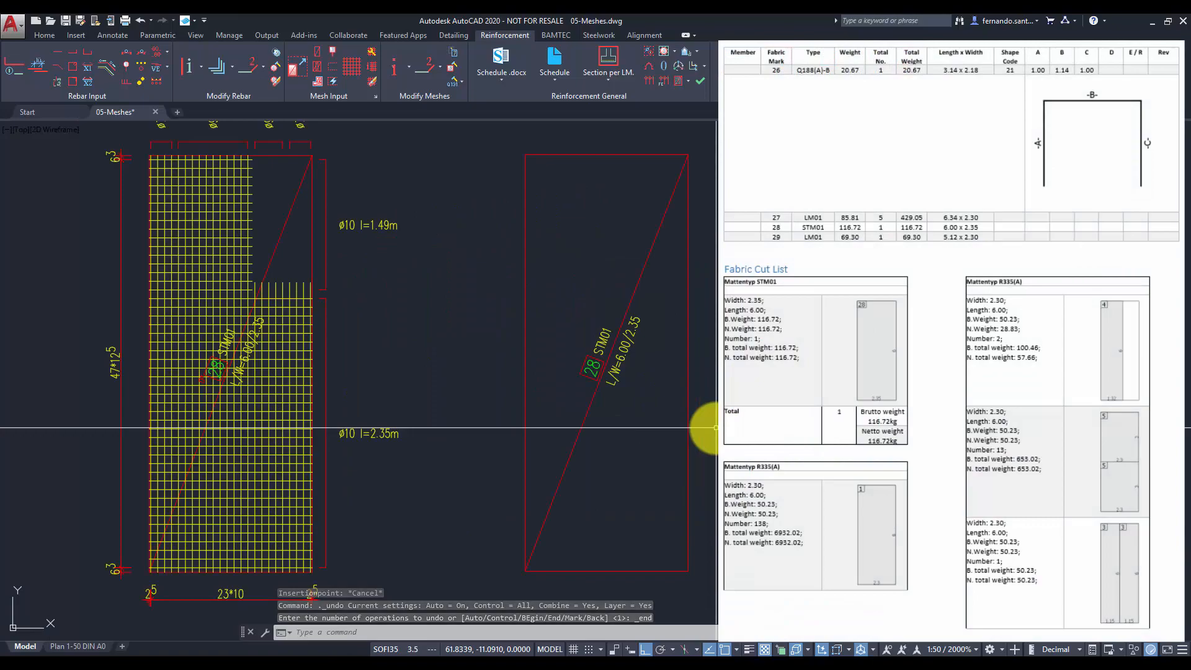
scroll(714, 428, "down", 4)
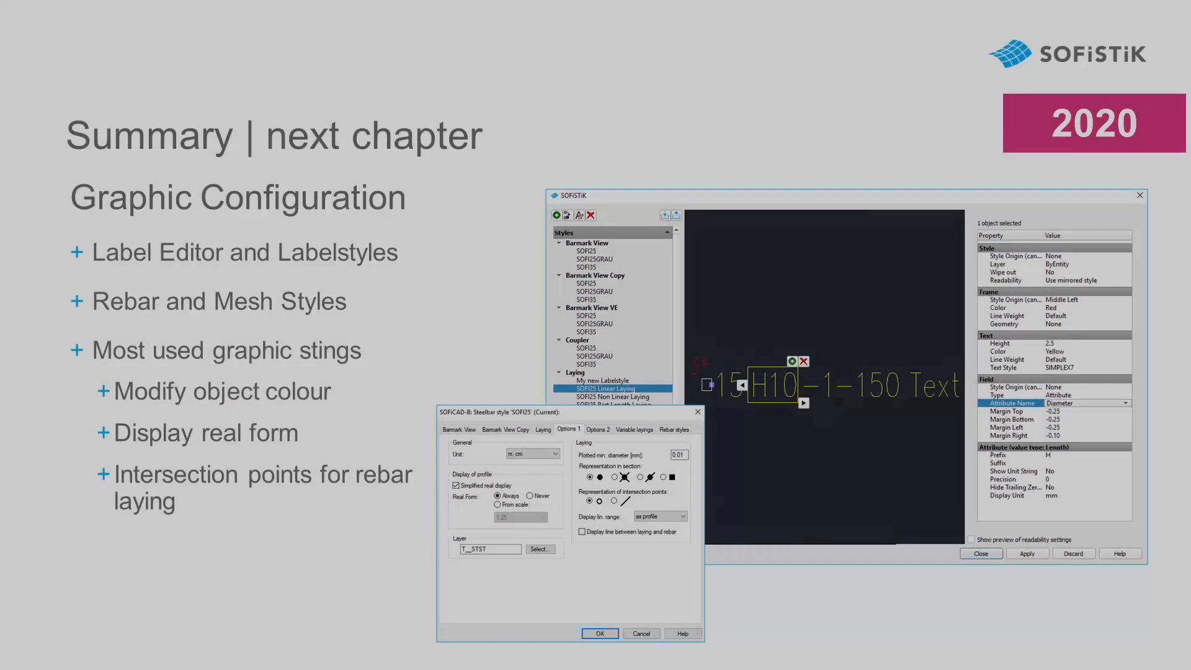